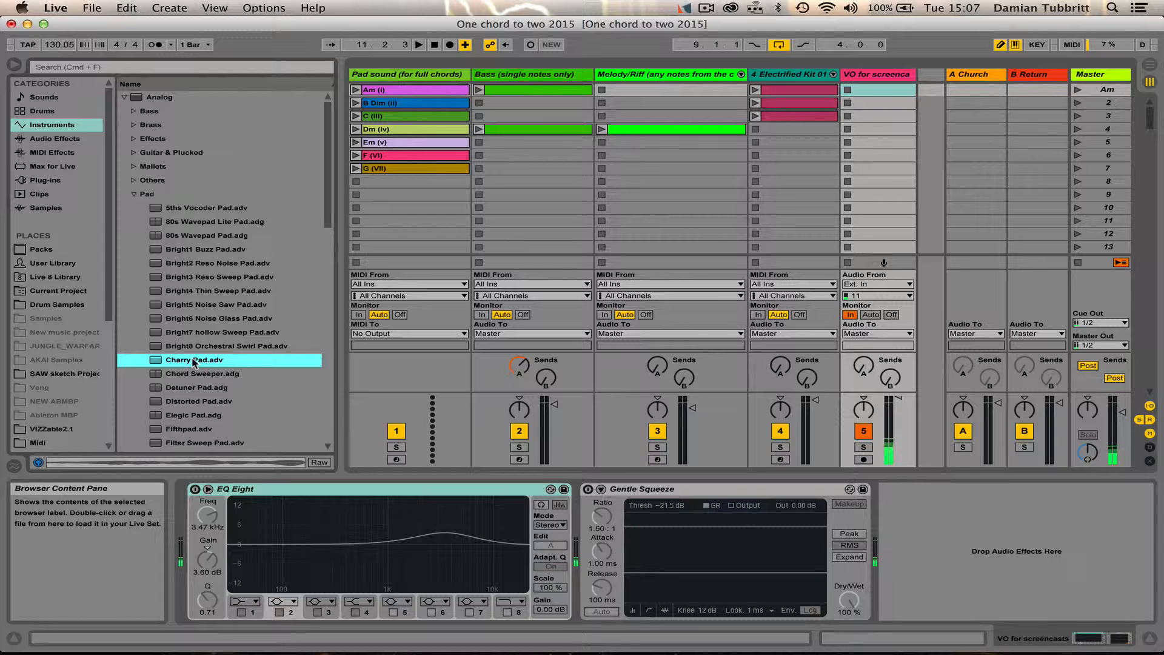
Load the Charry Pad.adv preset onto the Pad sound track, hiding the mixer's In/Out section and switching off the arrangement loop.
{"action": "left_click_drag", "start_coordinate": [193, 363], "coordinate": [393, 75]}
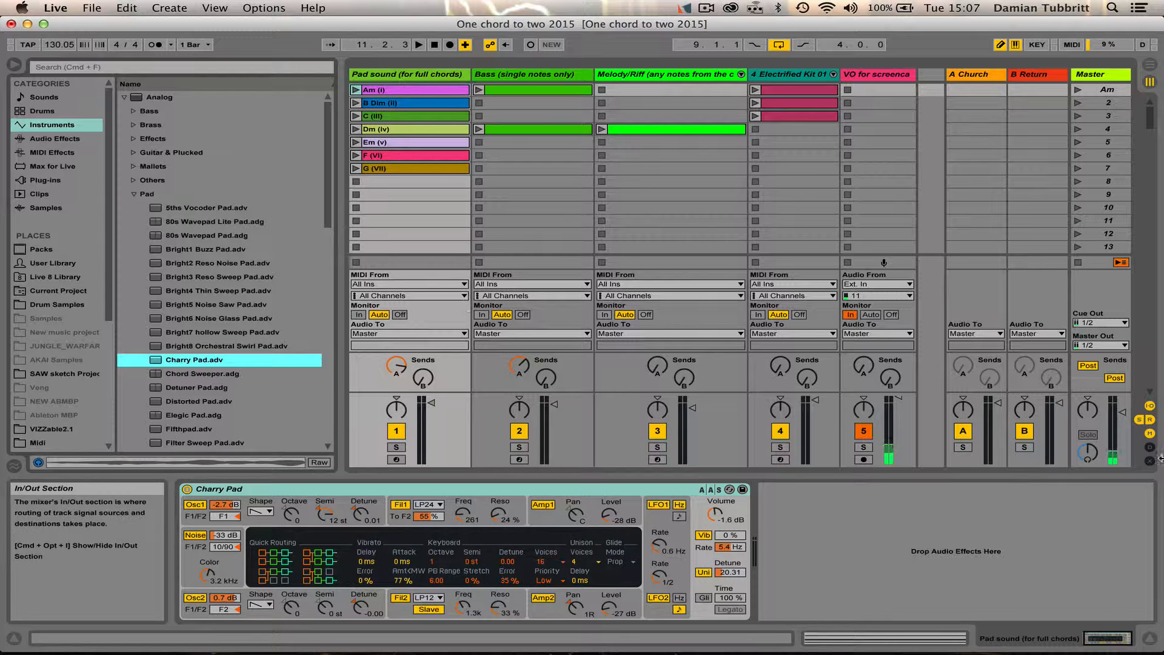
{"action": "left_click", "coordinate": [1150, 405]}
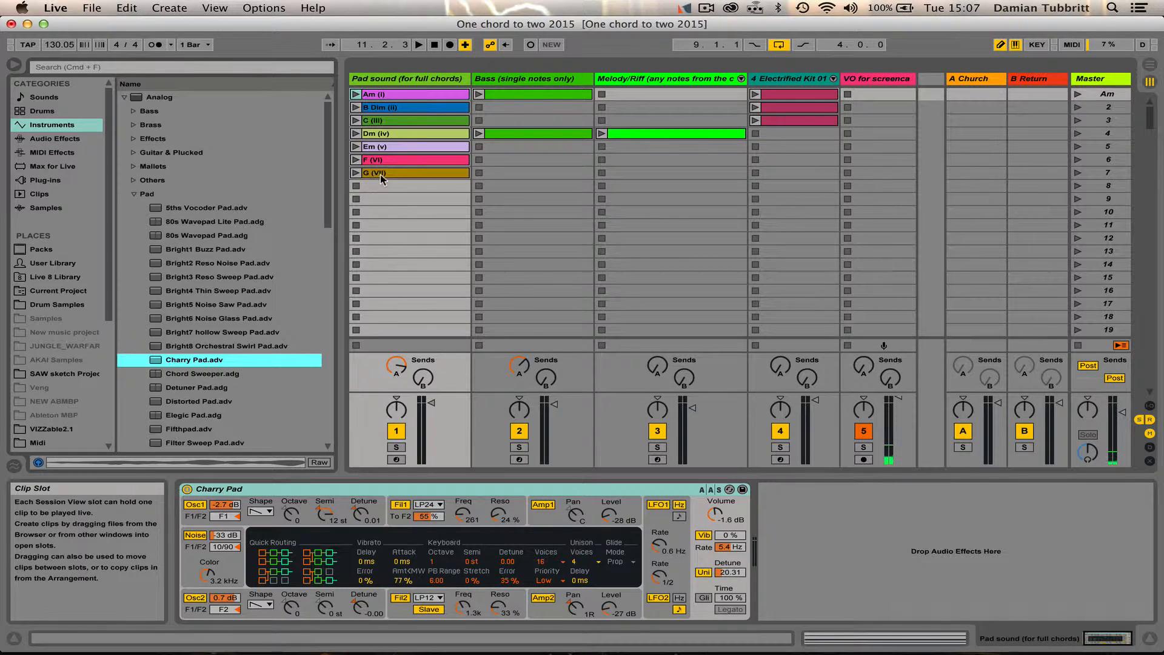
{"action": "left_click", "coordinate": [779, 45]}
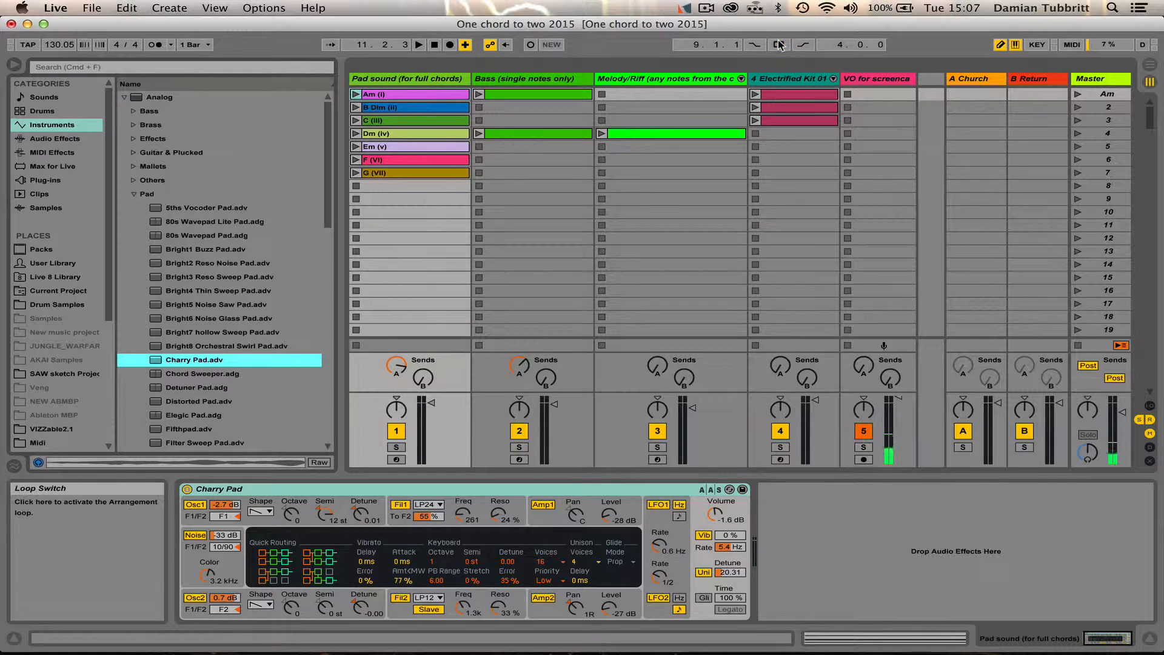
Audition the Am (i) and G (VII) pad clips and lower the Pad sound track's volume to -14.6 dB.
{"action": "left_click", "coordinate": [355, 94]}
{"action": "left_click", "coordinate": [356, 172]}
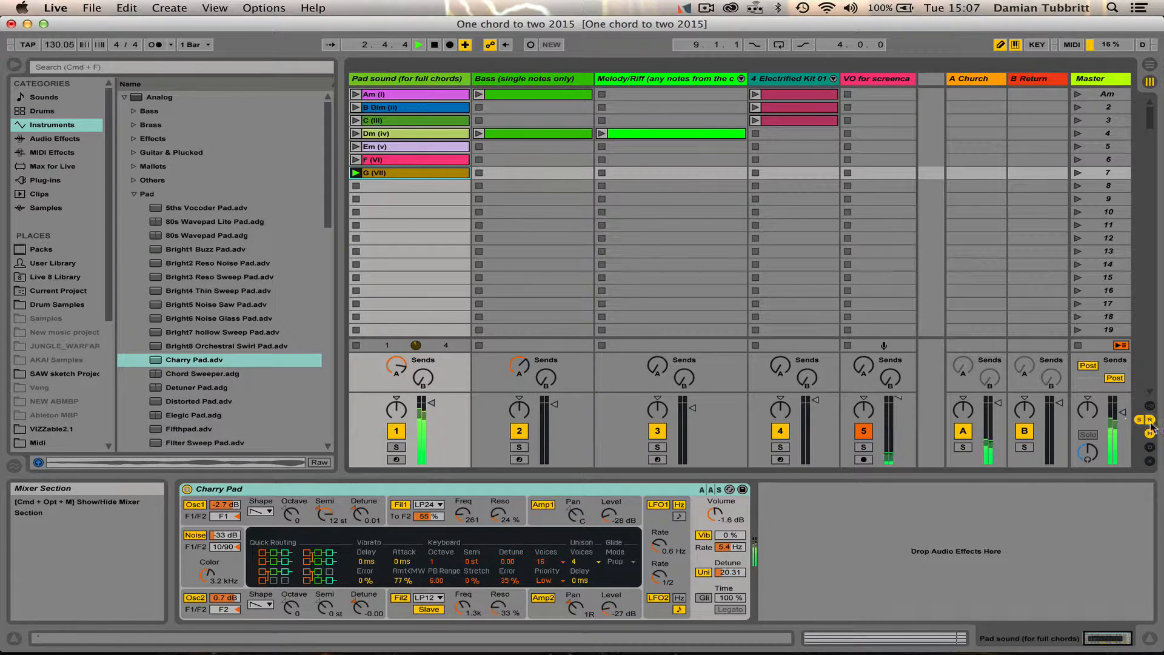
{"action": "left_click_drag", "start_coordinate": [431, 403], "coordinate": [432, 420]}
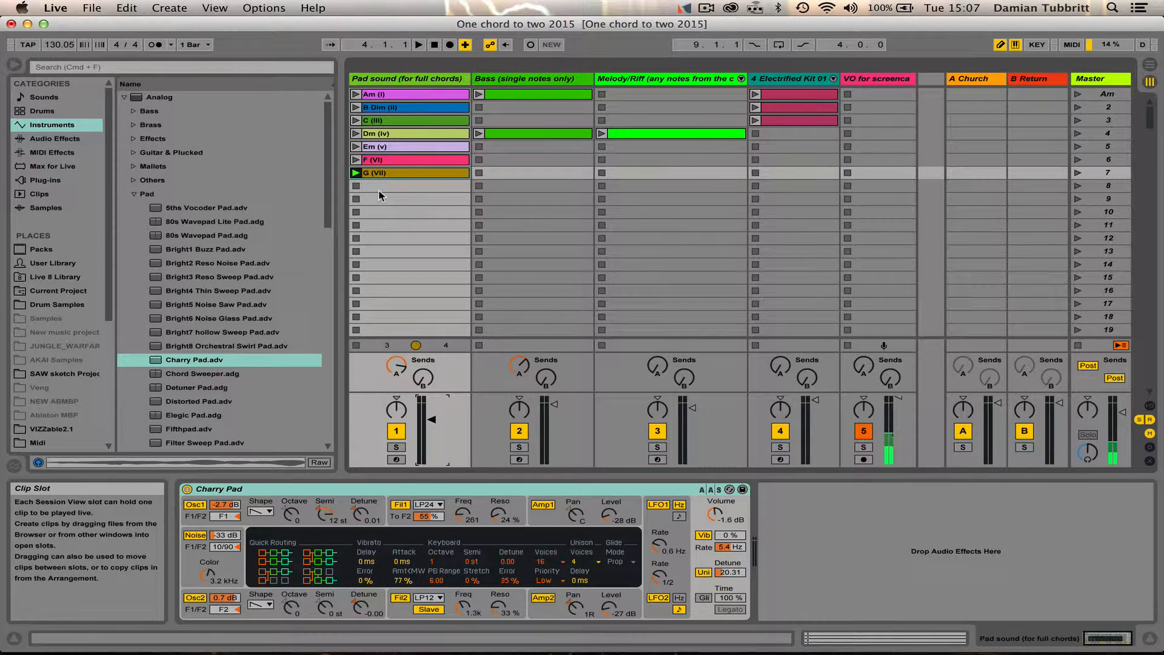
Audition the B Dim (ii), Em (v), G (VII) and Am (i) pad clips in sequence, then stop playback.
{"action": "left_click", "coordinate": [357, 108]}
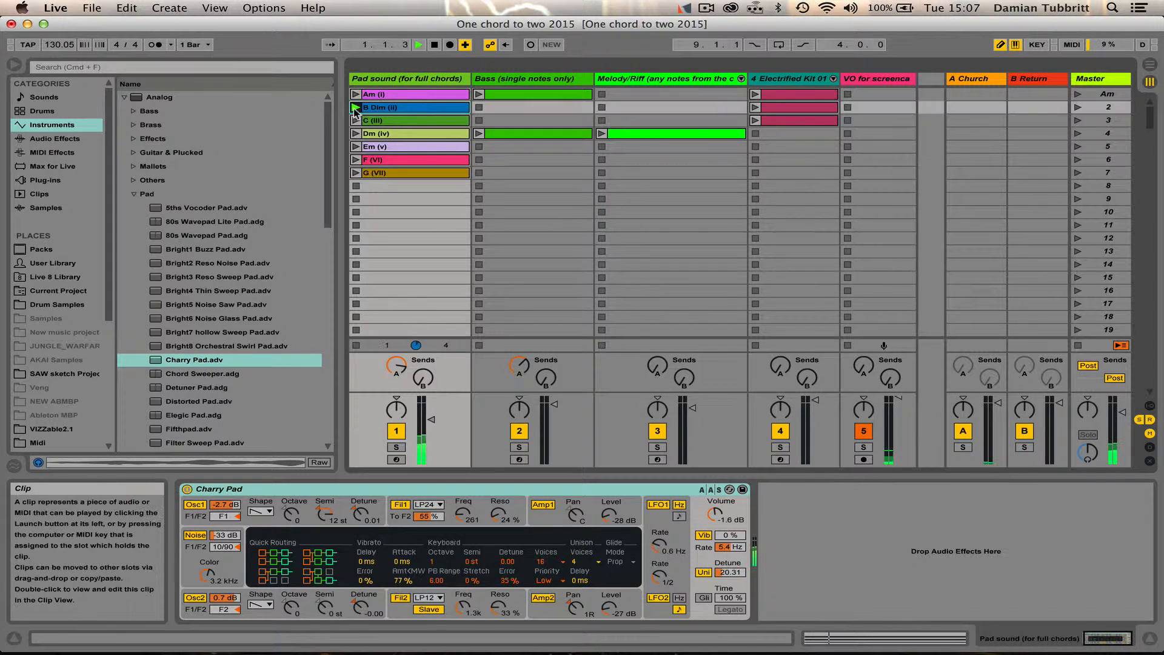
{"action": "left_click", "coordinate": [356, 146]}
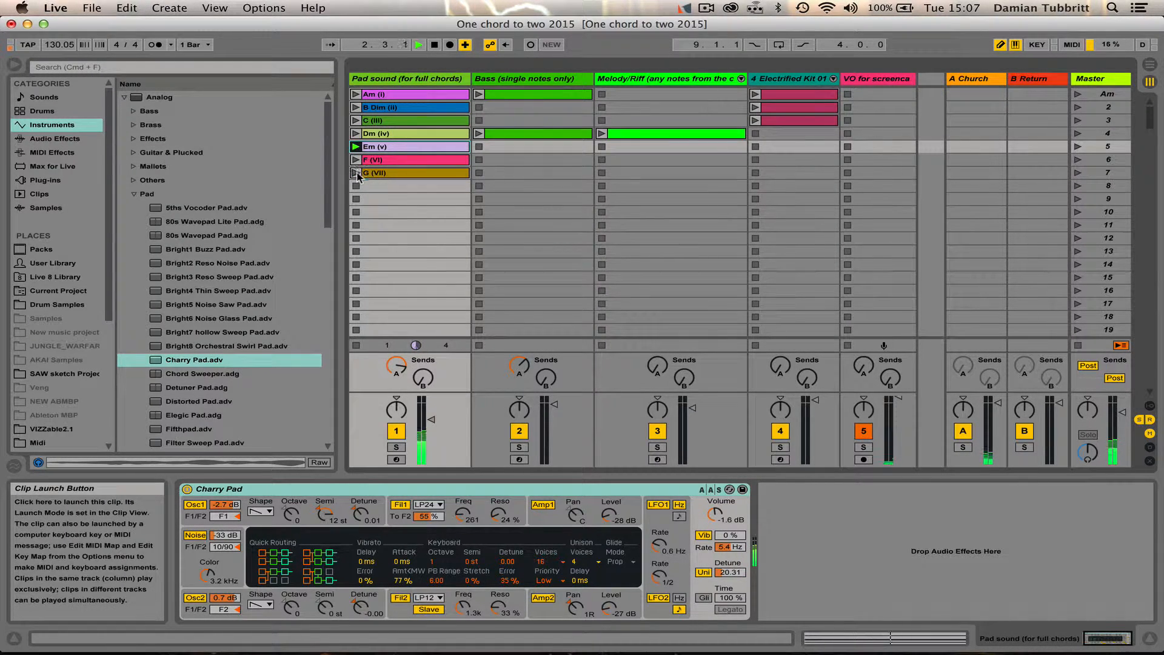
{"action": "left_click", "coordinate": [356, 173]}
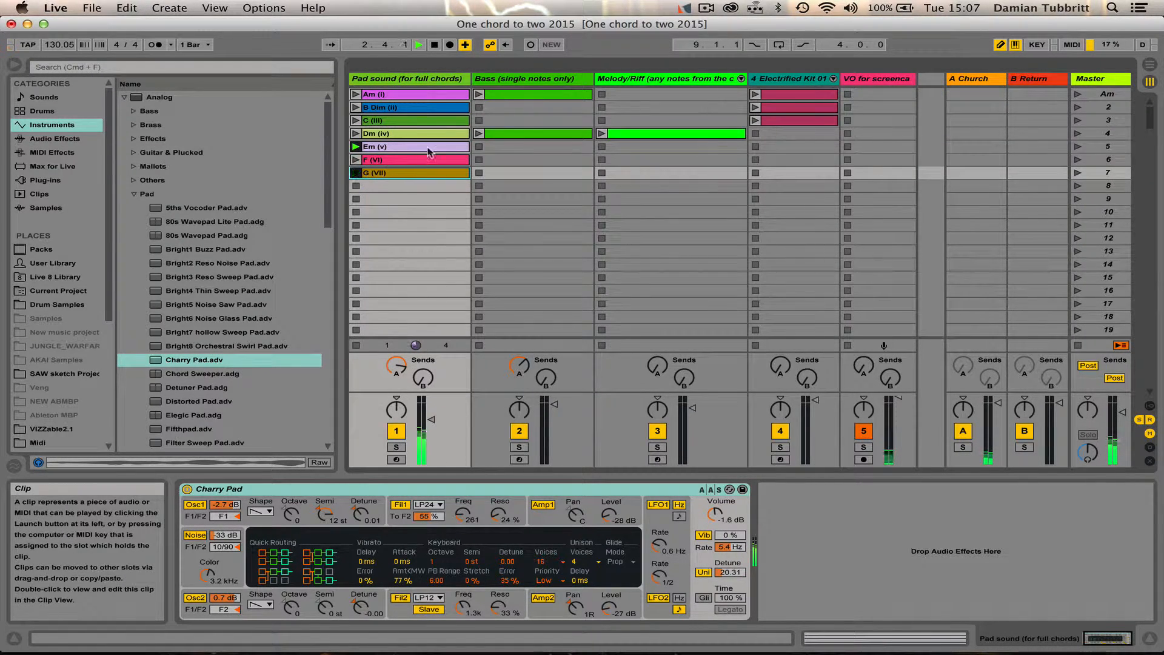
{"action": "left_click", "coordinate": [356, 94]}
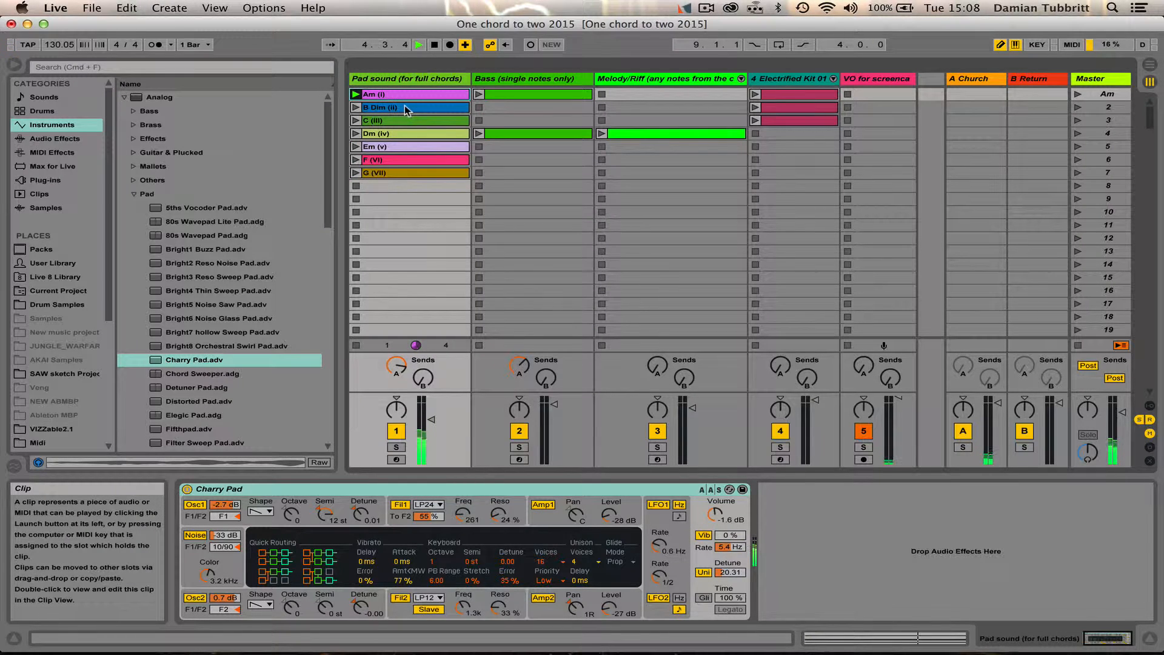
{"action": "left_click", "coordinate": [434, 44]}
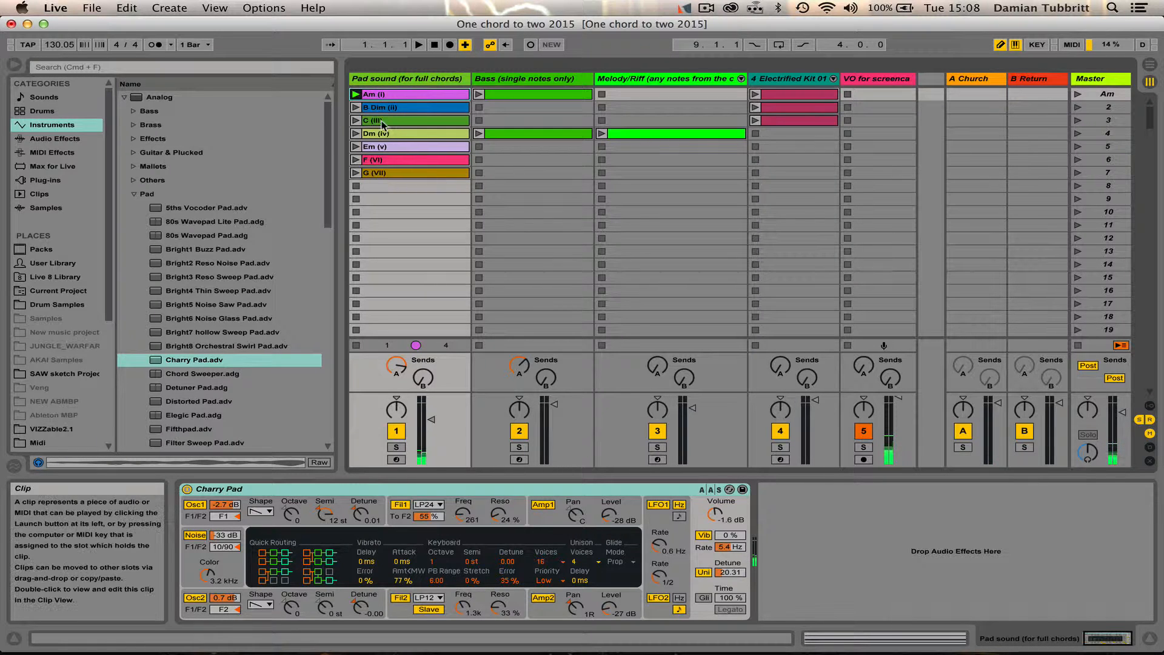
Record a four-chord progression into the Arrangement by launching the B Dim (ii), Dm (iv), F (VI) and Am (i) clips in order.
{"action": "left_click", "coordinate": [449, 45]}
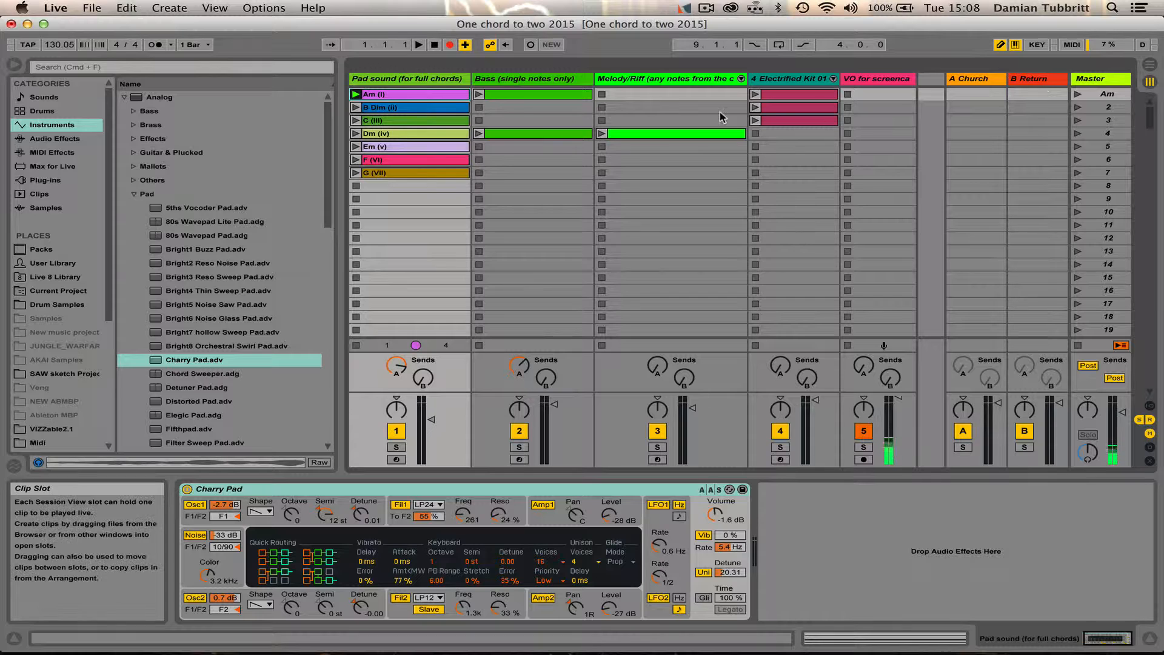
{"action": "left_click", "coordinate": [356, 108]}
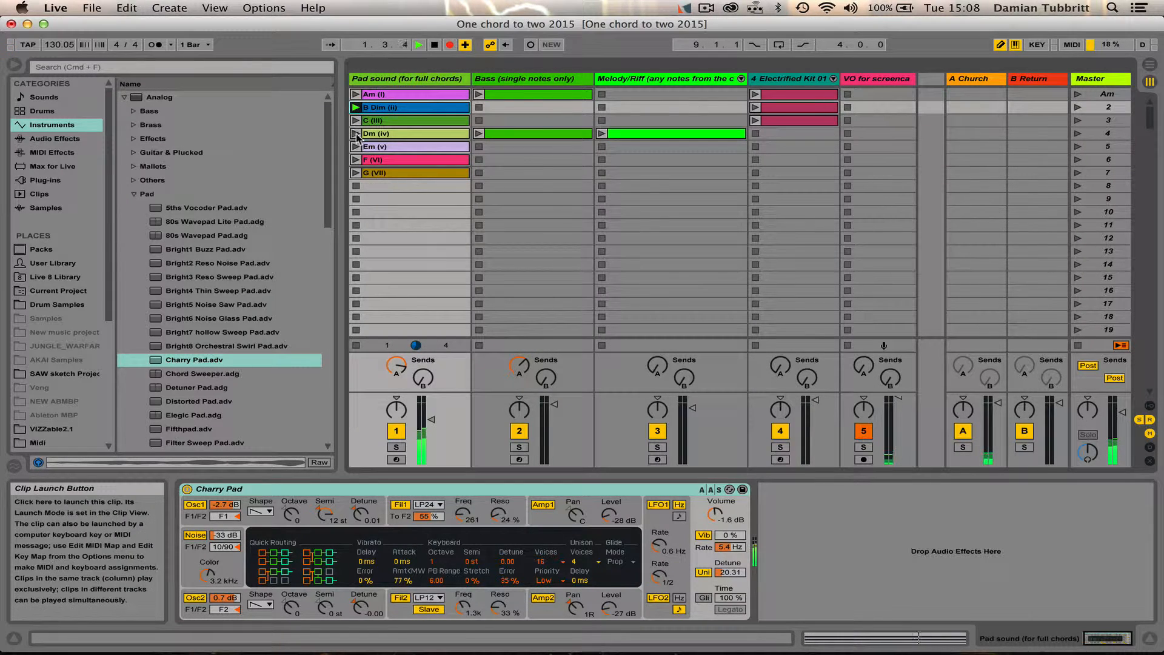
{"action": "left_click", "coordinate": [356, 134]}
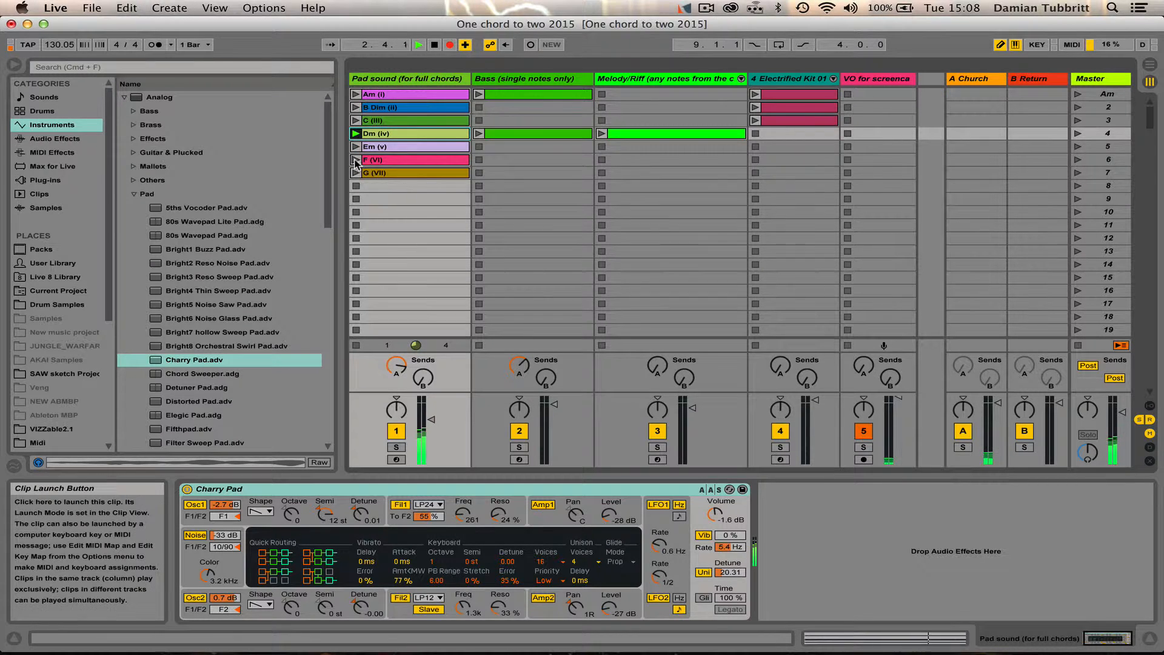
{"action": "left_click", "coordinate": [356, 160]}
{"action": "left_click", "coordinate": [354, 95]}
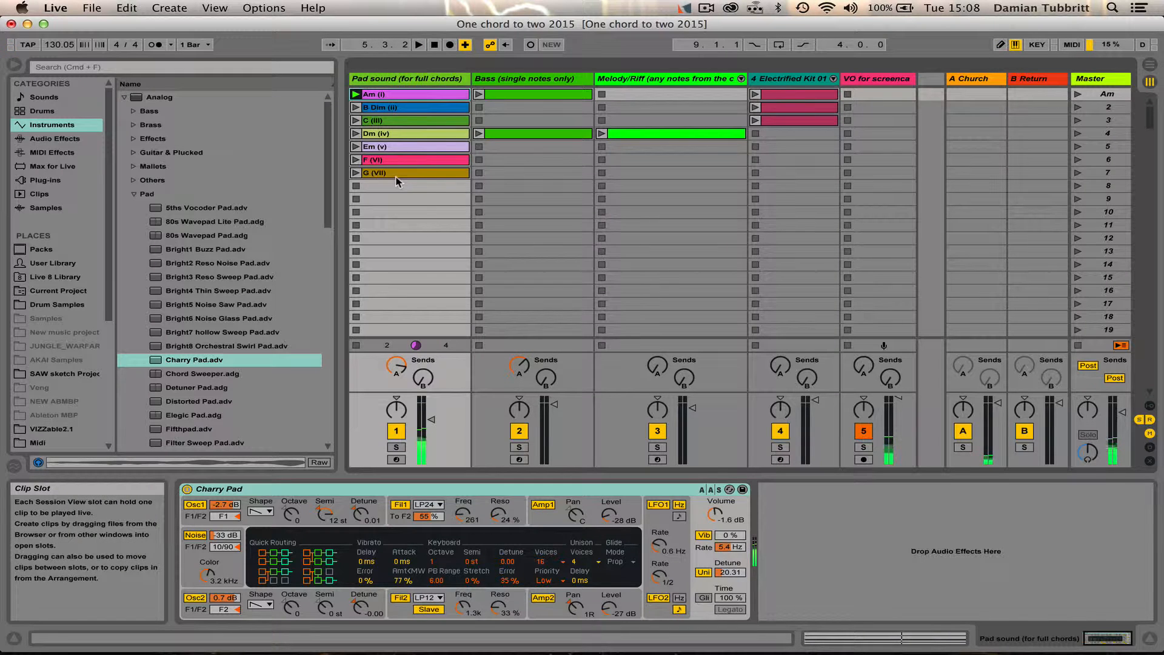
In Arrangement View, loop the recorded pad clips and trim the loop to four bars starting at 1.1.1.
{"action": "key", "text": "Tab"}
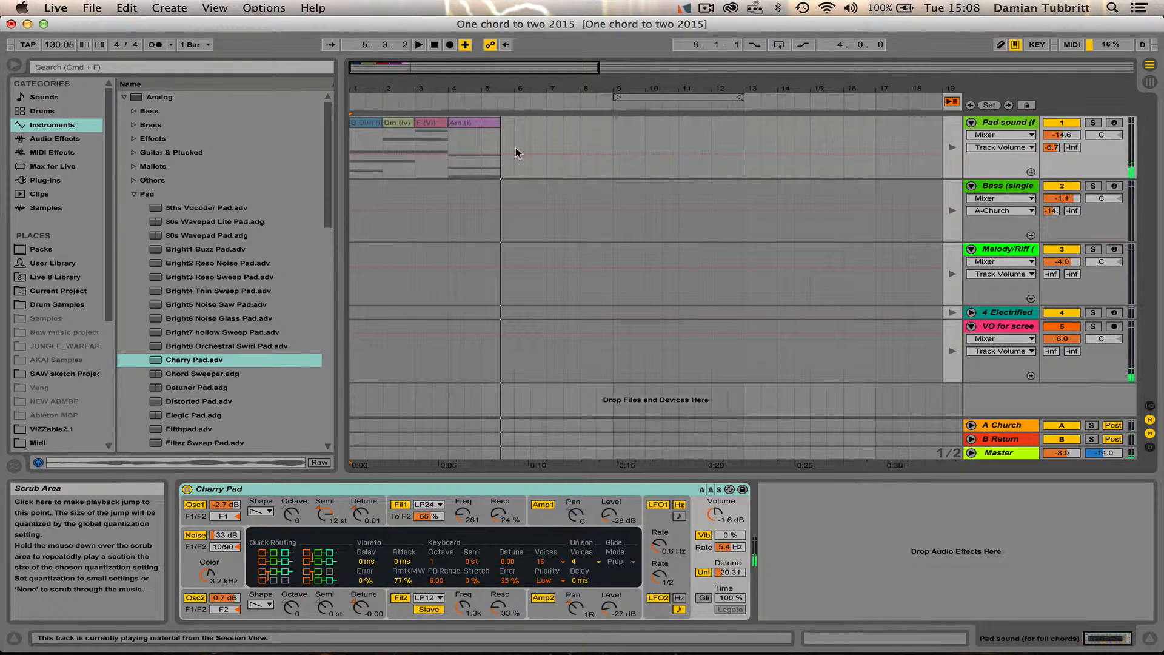
{"action": "left_click_drag", "start_coordinate": [496, 155], "coordinate": [351, 156]}
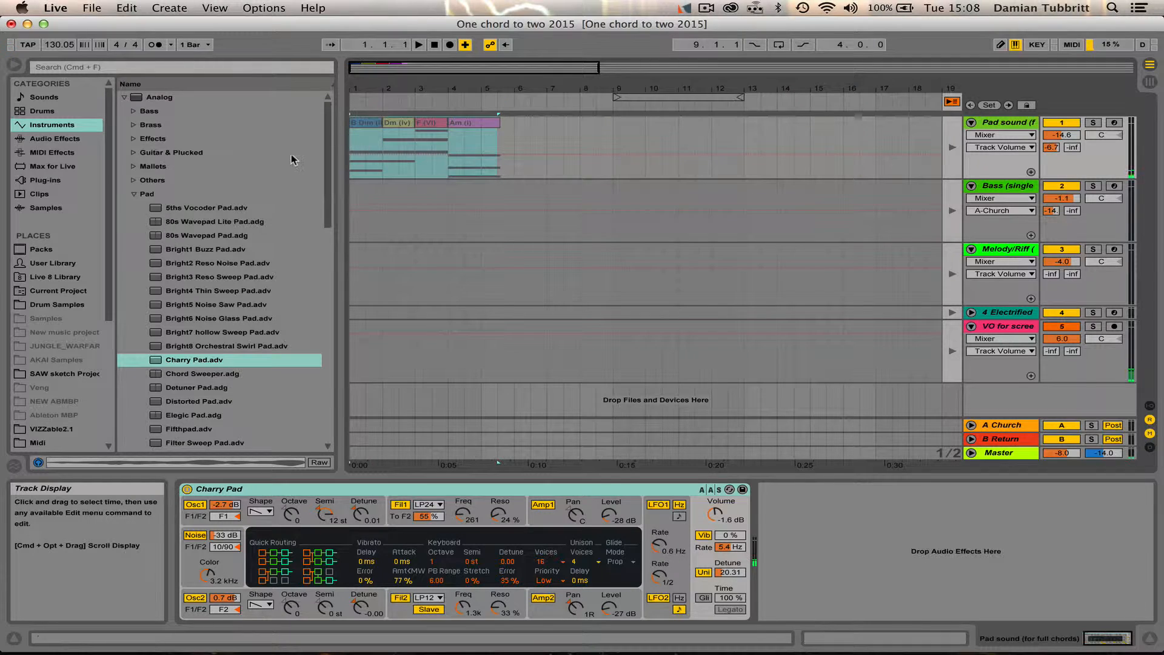
{"action": "key", "text": "super+l"}
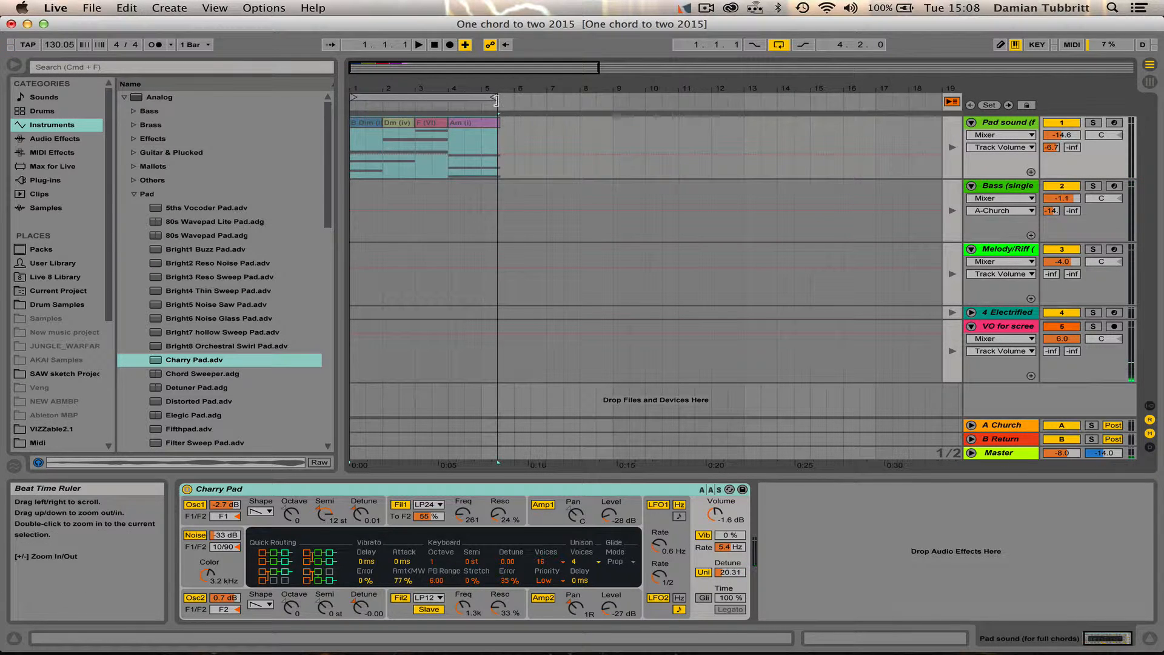
{"action": "left_click_drag", "start_coordinate": [496, 99], "coordinate": [480, 99]}
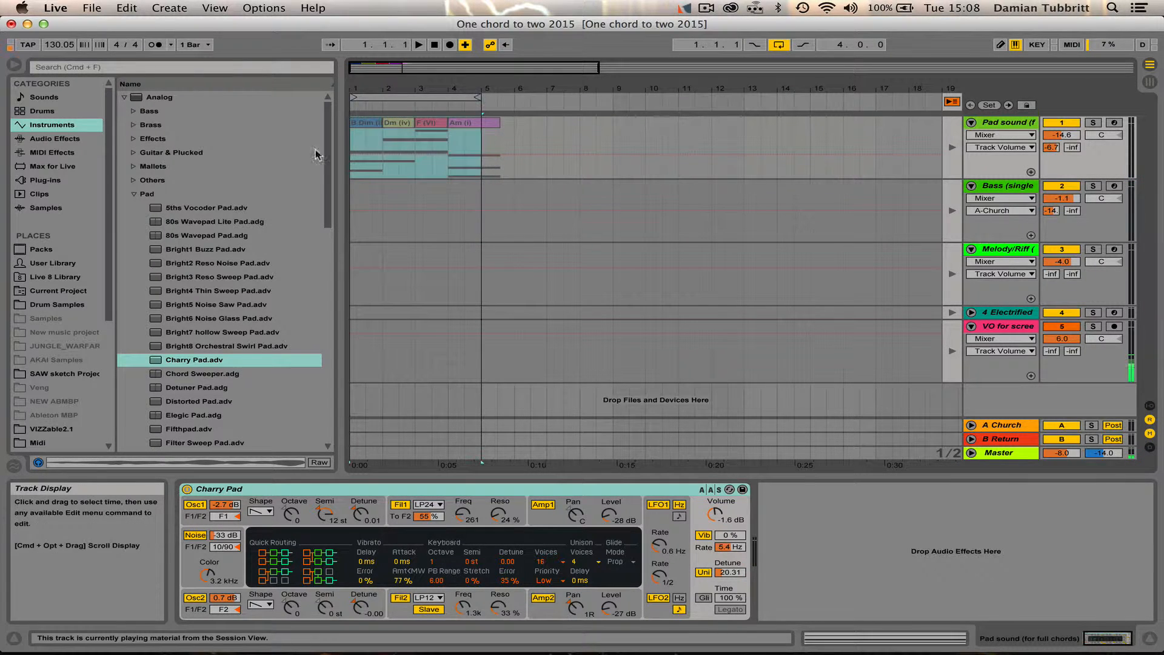
Return the Pad sound track to its Arrangement playback, listen to the recorded progression and stop.
{"action": "key", "text": "space"}
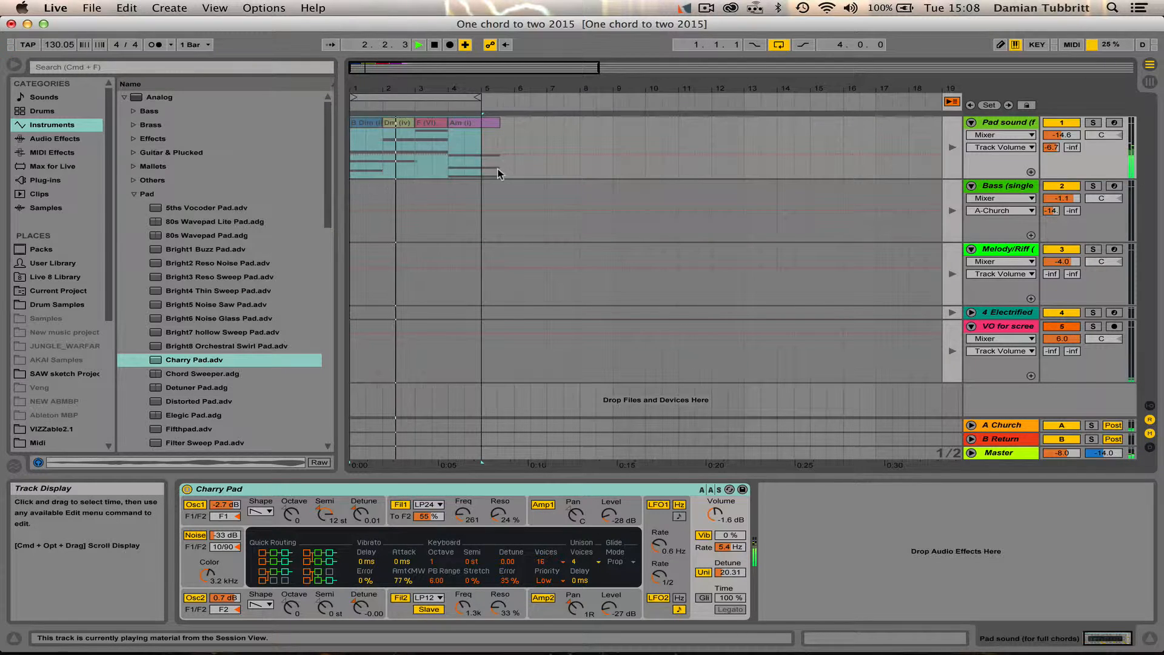
{"action": "left_click", "coordinate": [951, 150]}
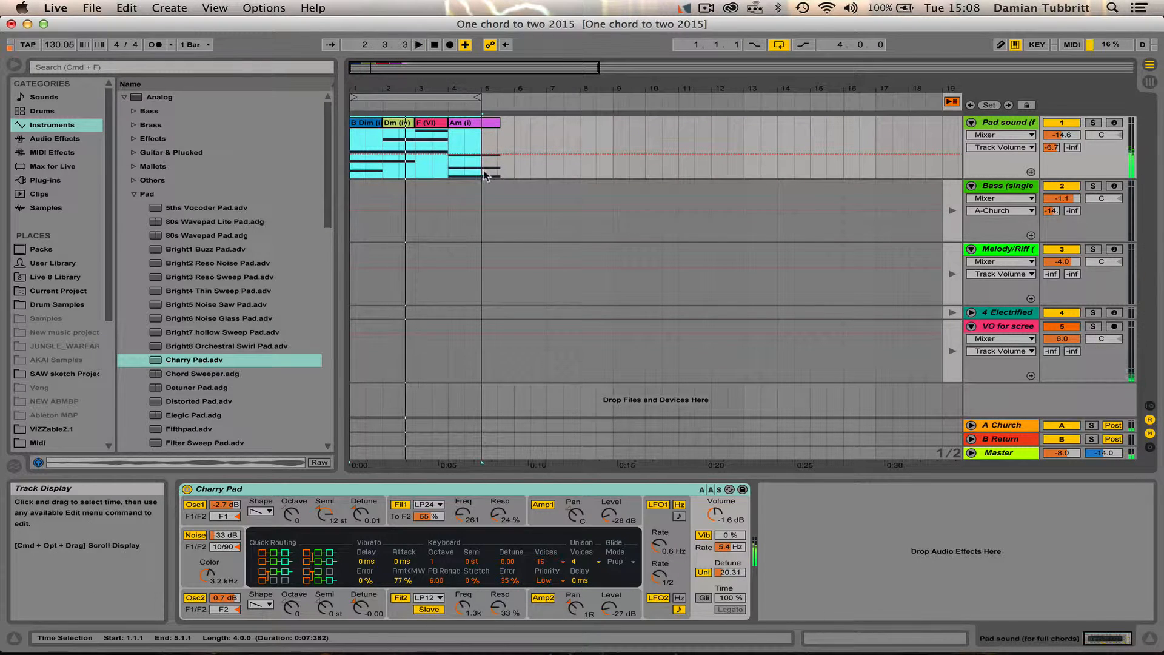
{"action": "key", "text": "space"}
Move the four-bar loop to start at 9.1.1 and place the playback start on the Pad sound track at bar 9.
{"action": "left_click", "coordinate": [445, 96]}
{"action": "key", "text": "Up"}
{"action": "key", "text": "Up"}
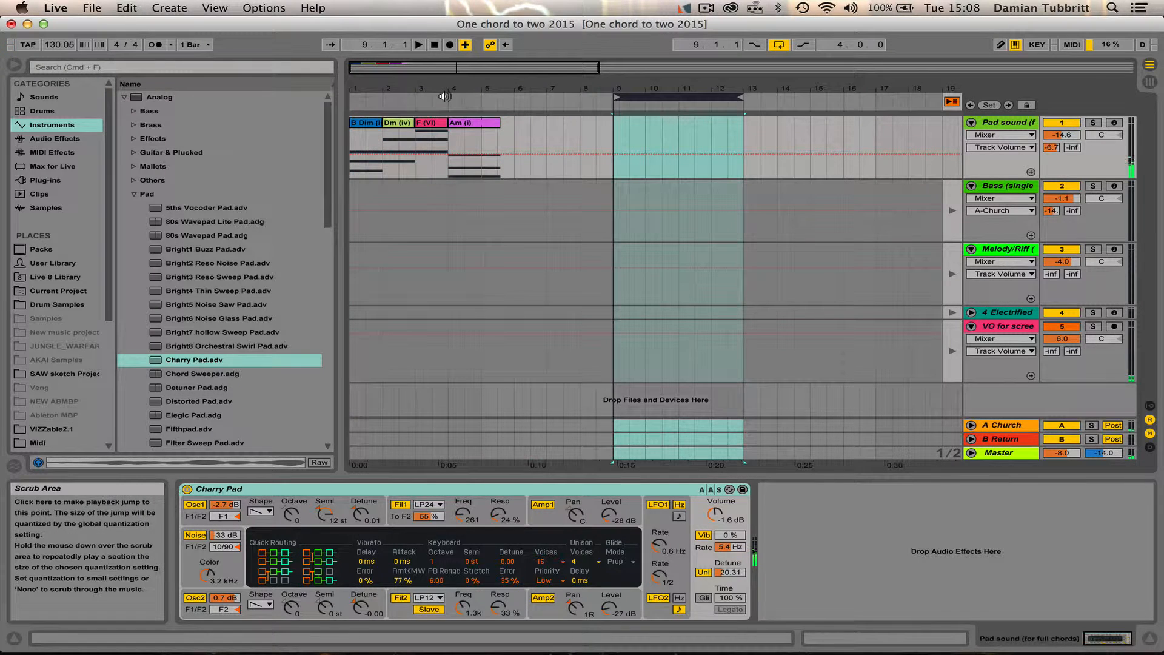
{"action": "left_click", "coordinate": [613, 140]}
Record a second progression from bar 9 by launching the C (III), Em (v), B Dim (ii) and F (VI) Session clips in order.
{"action": "key", "text": "Tab"}
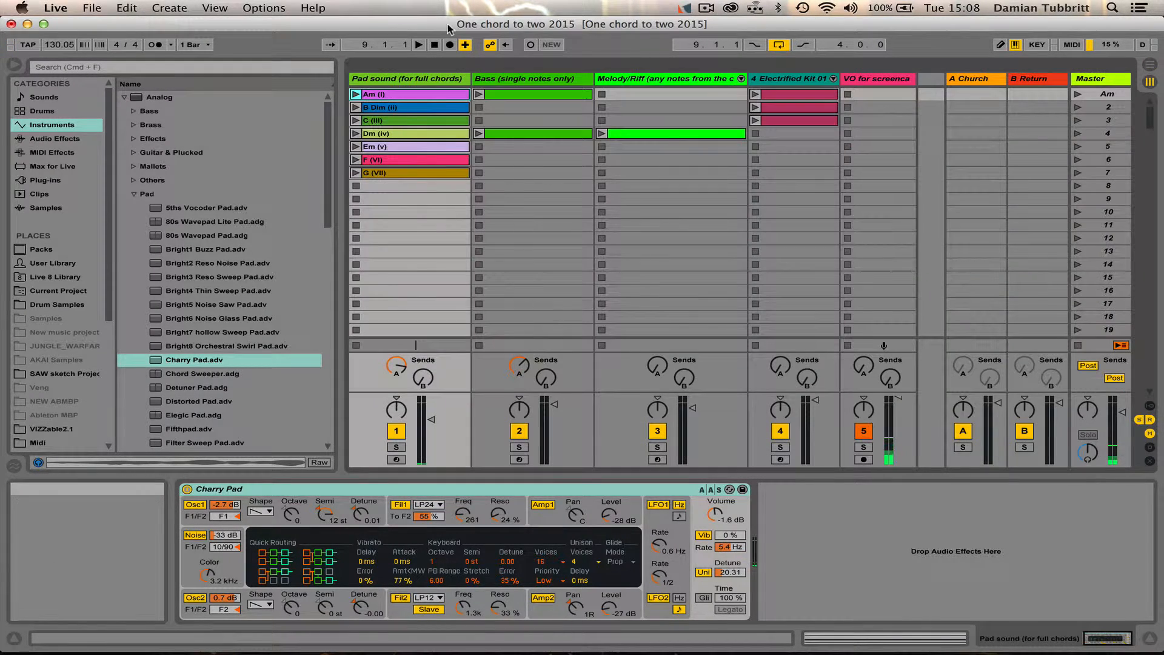
{"action": "left_click", "coordinate": [449, 44]}
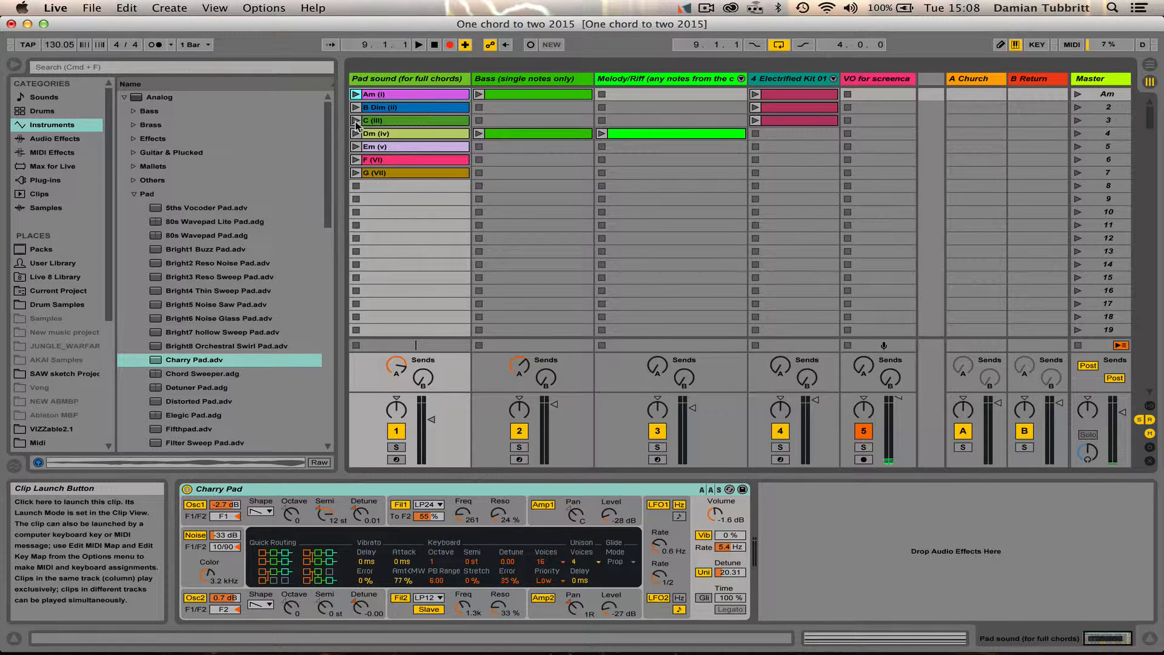
{"action": "left_click", "coordinate": [356, 120]}
{"action": "left_click", "coordinate": [356, 147]}
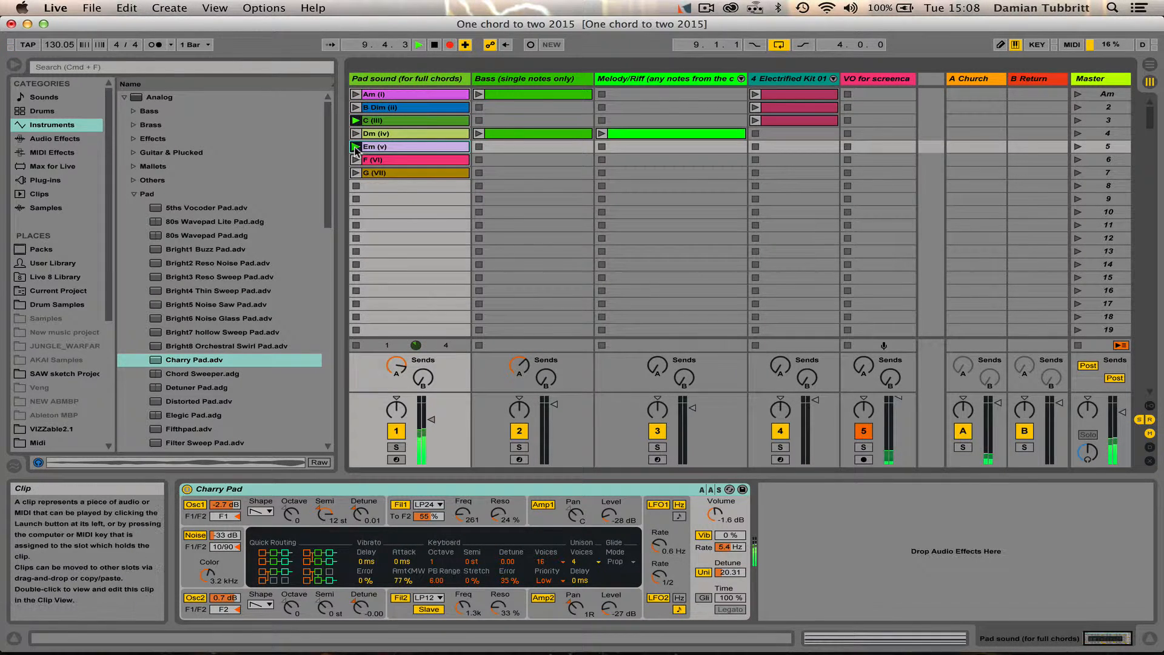
{"action": "left_click", "coordinate": [356, 107]}
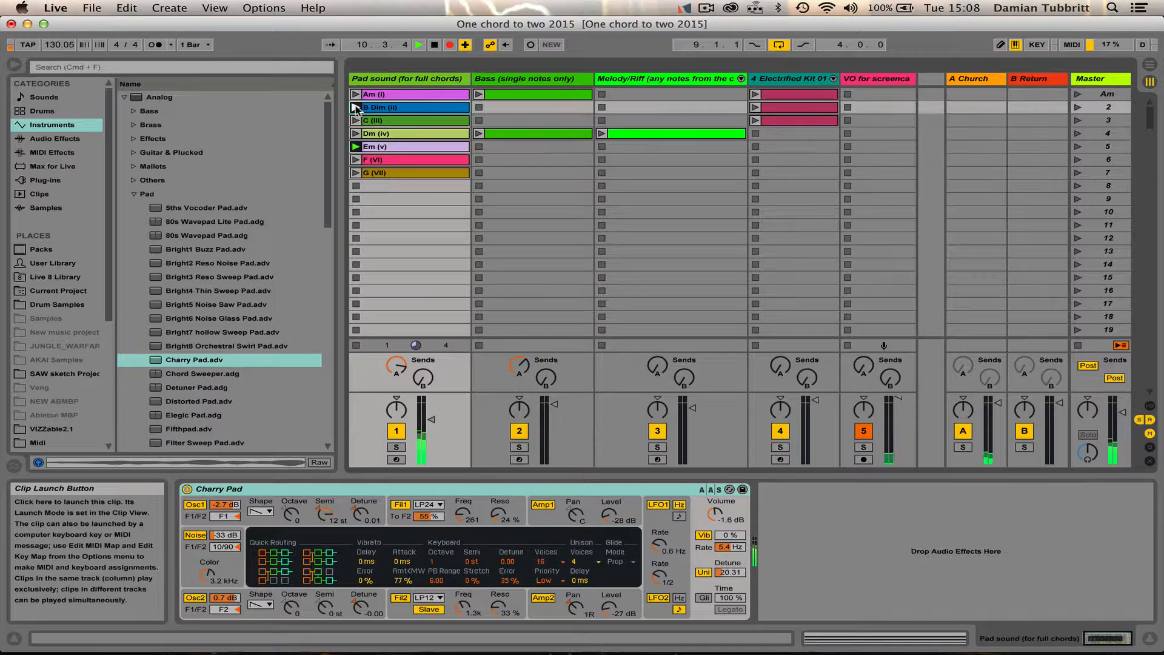
{"action": "left_click", "coordinate": [356, 159]}
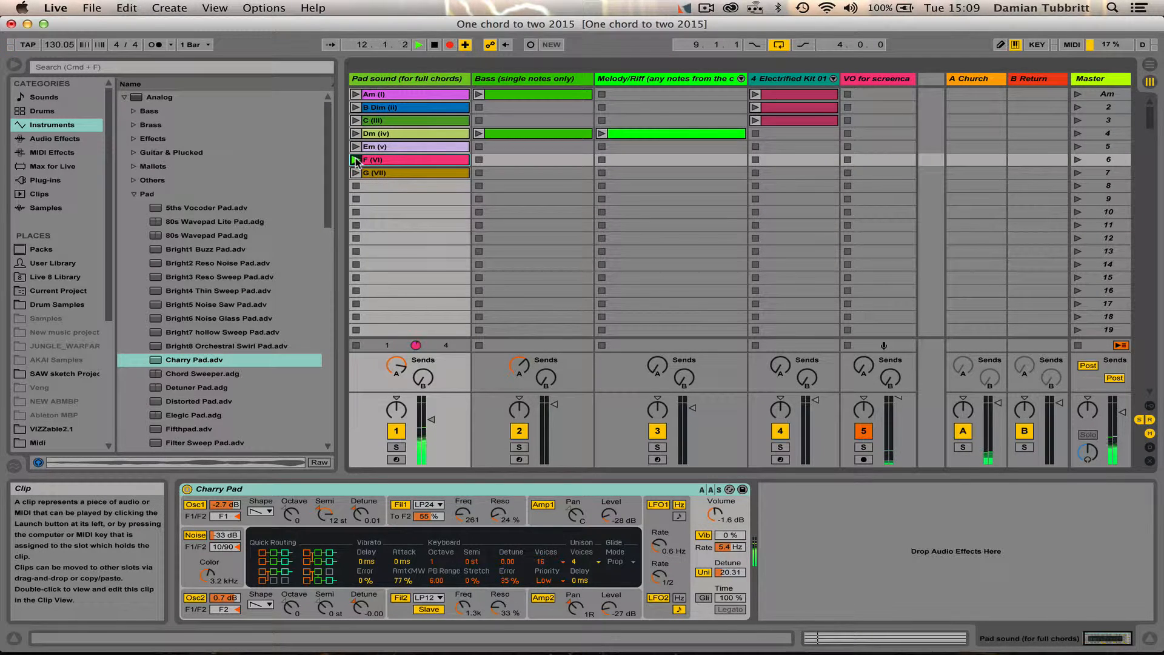
{"action": "key", "text": "space"}
Consolidate the four pad clips recorded at bars 9 to 12 in the Arrangement into one clip.
{"action": "key", "text": "Tab"}
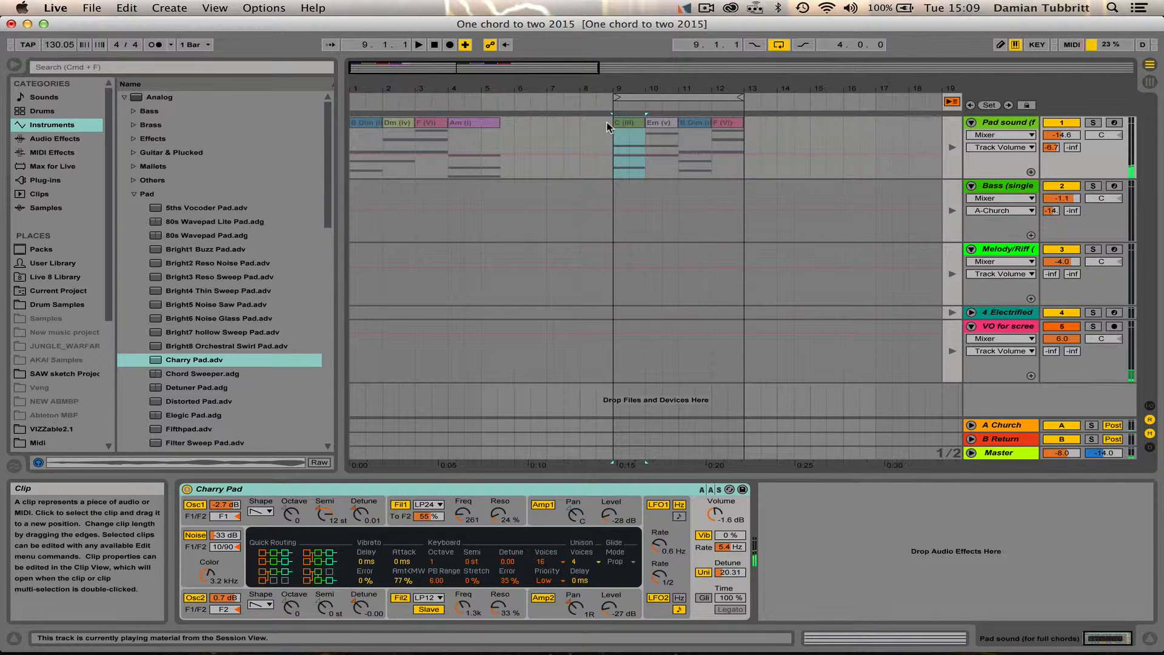
{"action": "left_click", "coordinate": [743, 172]}
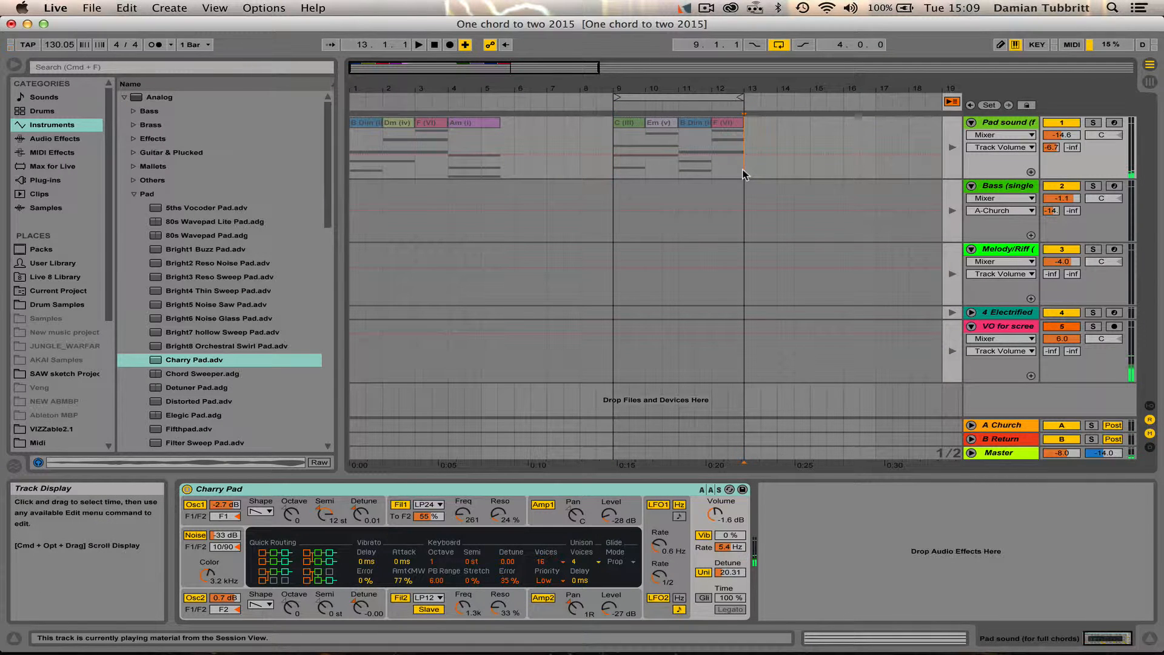
{"action": "left_click_drag", "start_coordinate": [743, 174], "coordinate": [607, 162]}
{"action": "key", "text": "super+j"}
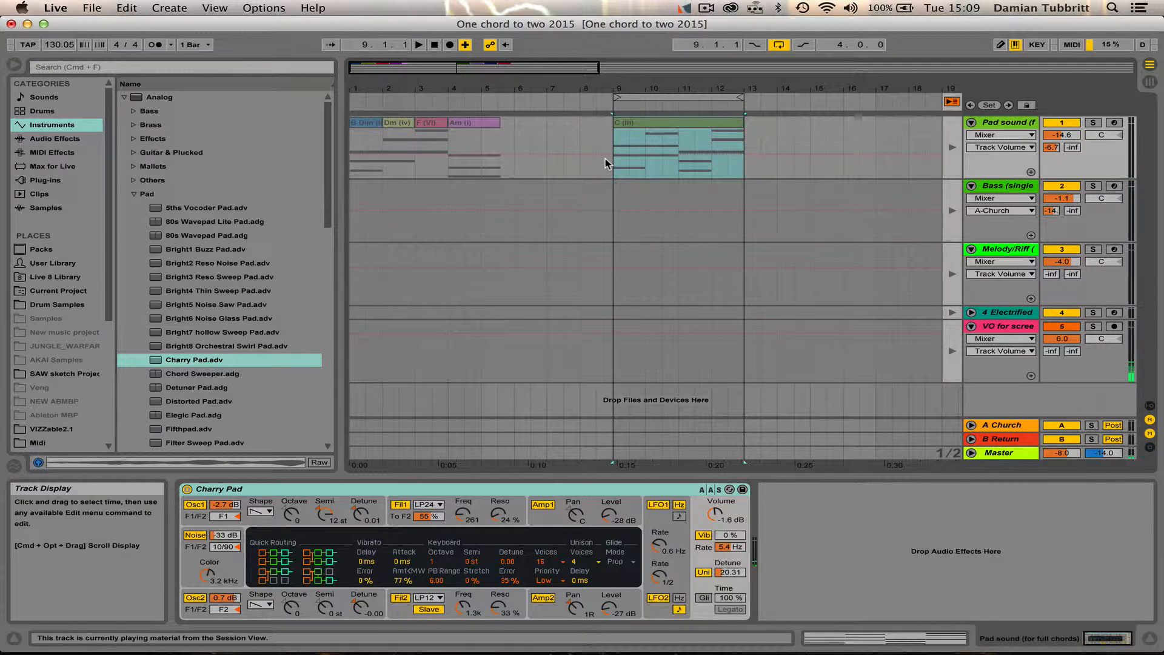
Consolidate the first four bars of pad clips into one clip and delete the leftover Am (i) piece at bar 5.
{"action": "left_click_drag", "start_coordinate": [482, 161], "coordinate": [302, 146]}
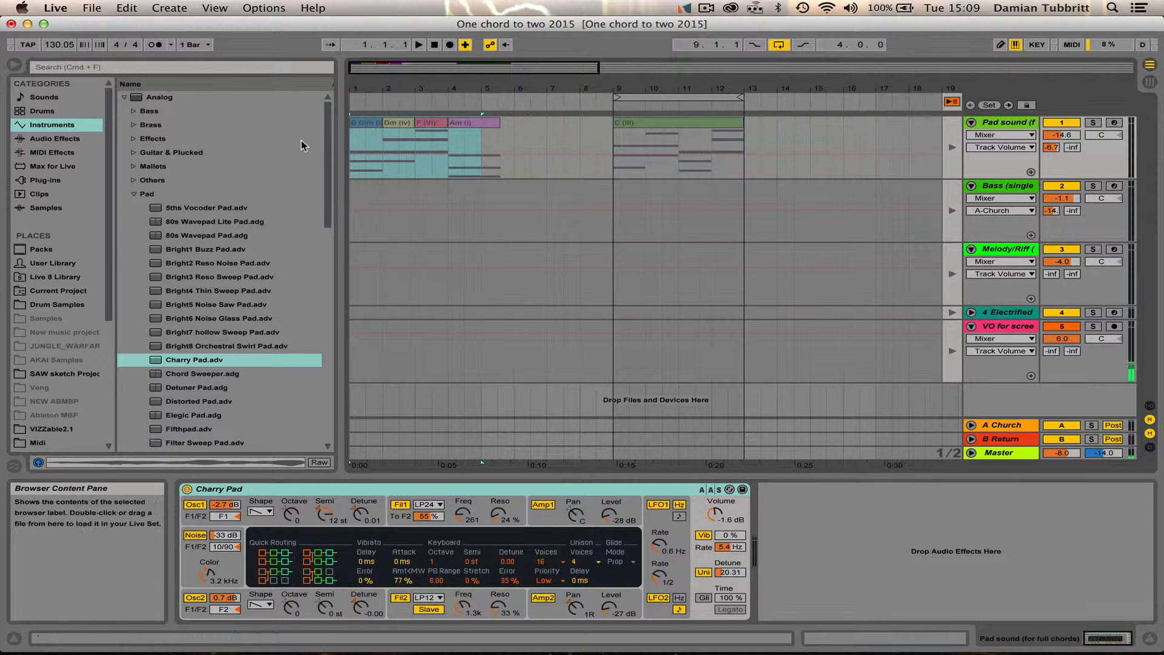
{"action": "right_click", "coordinate": [431, 123]}
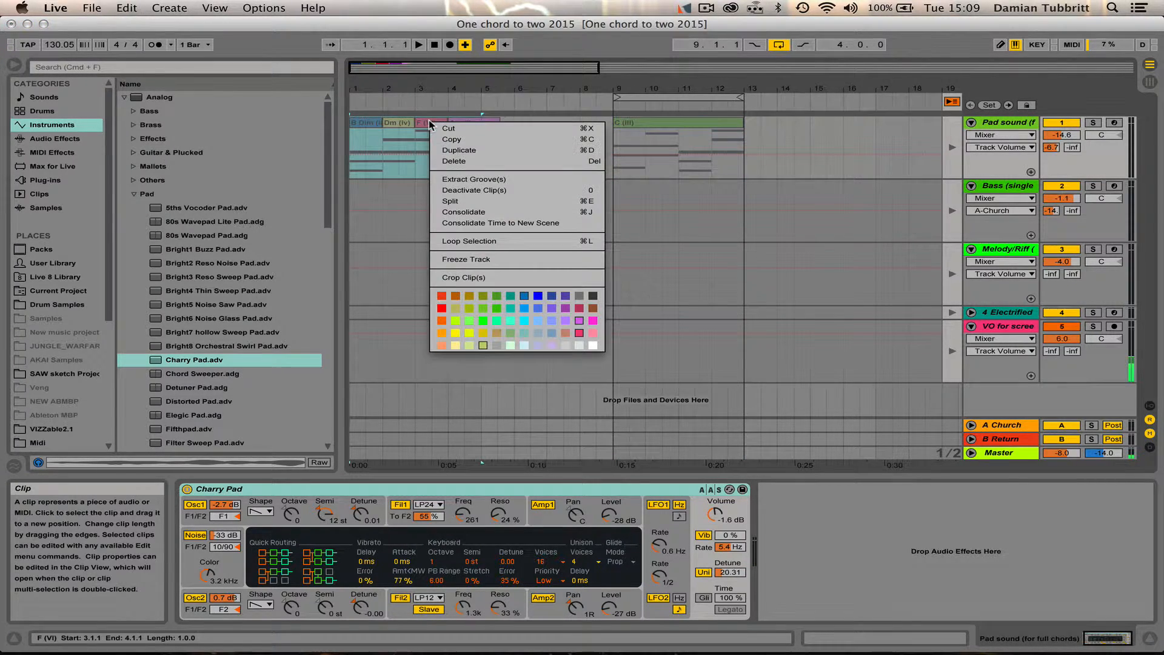
{"action": "left_click", "coordinate": [464, 213]}
{"action": "left_click", "coordinate": [493, 125]}
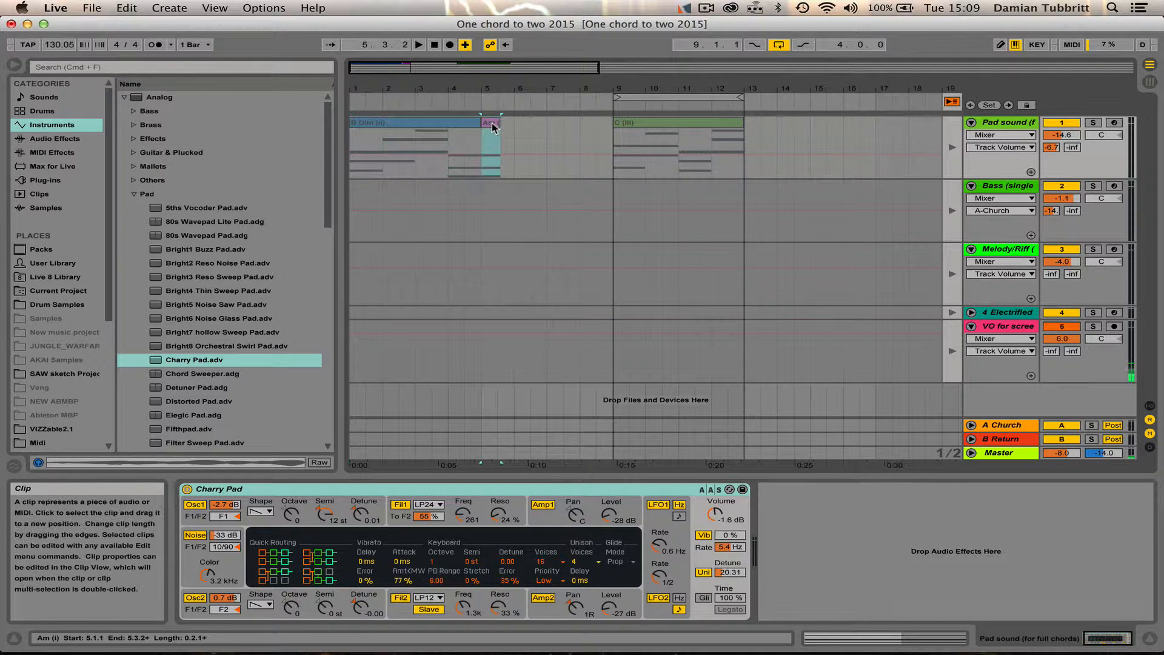
{"action": "key", "text": "Delete"}
Rename the consolidated pad clip at bar 1 as Progression 1.
{"action": "left_click", "coordinate": [428, 122]}
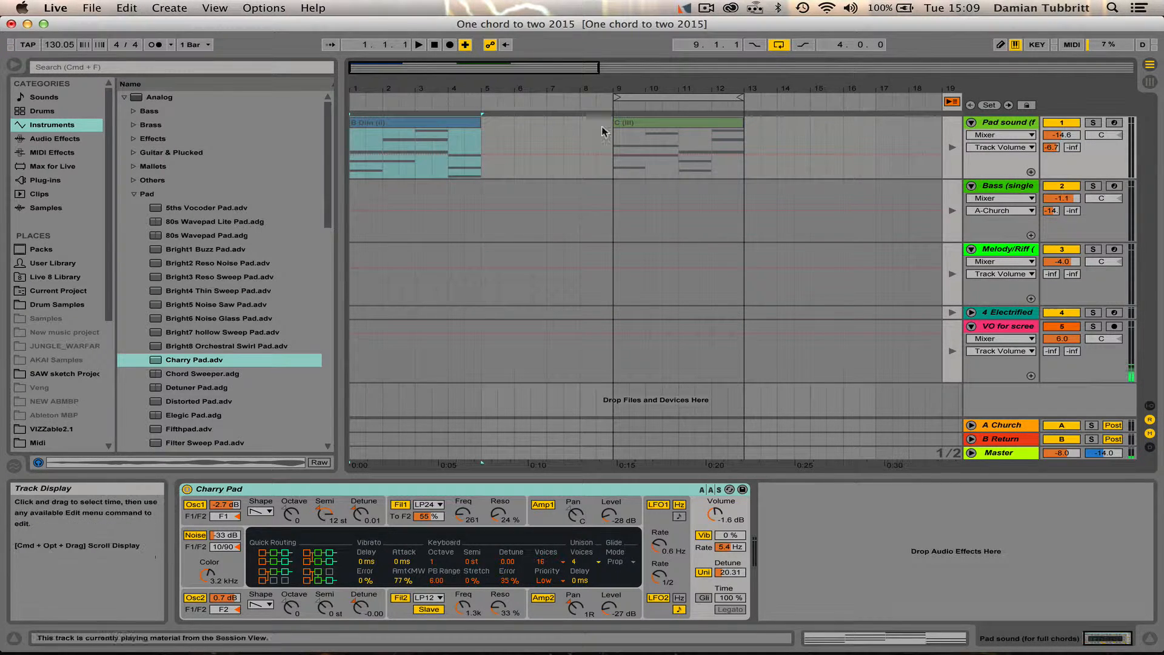
{"action": "key", "text": "super+r"}
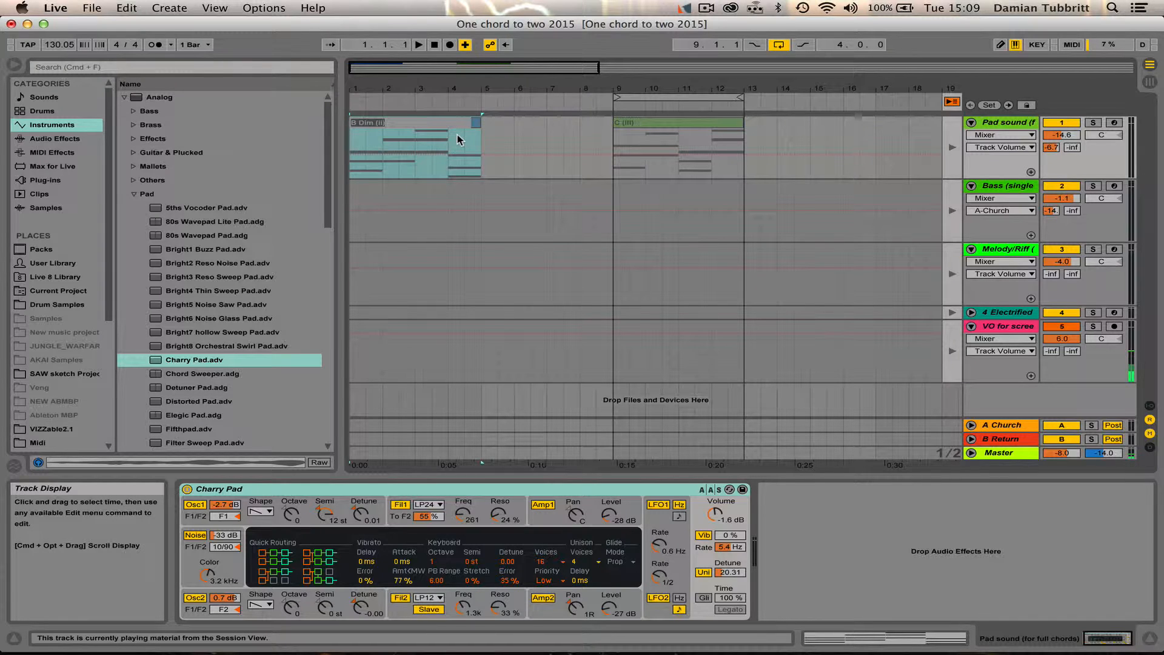
{"action": "type", "text": "F"}
{"action": "type", "text": "rogression 1"}
{"action": "key", "text": "Return"}
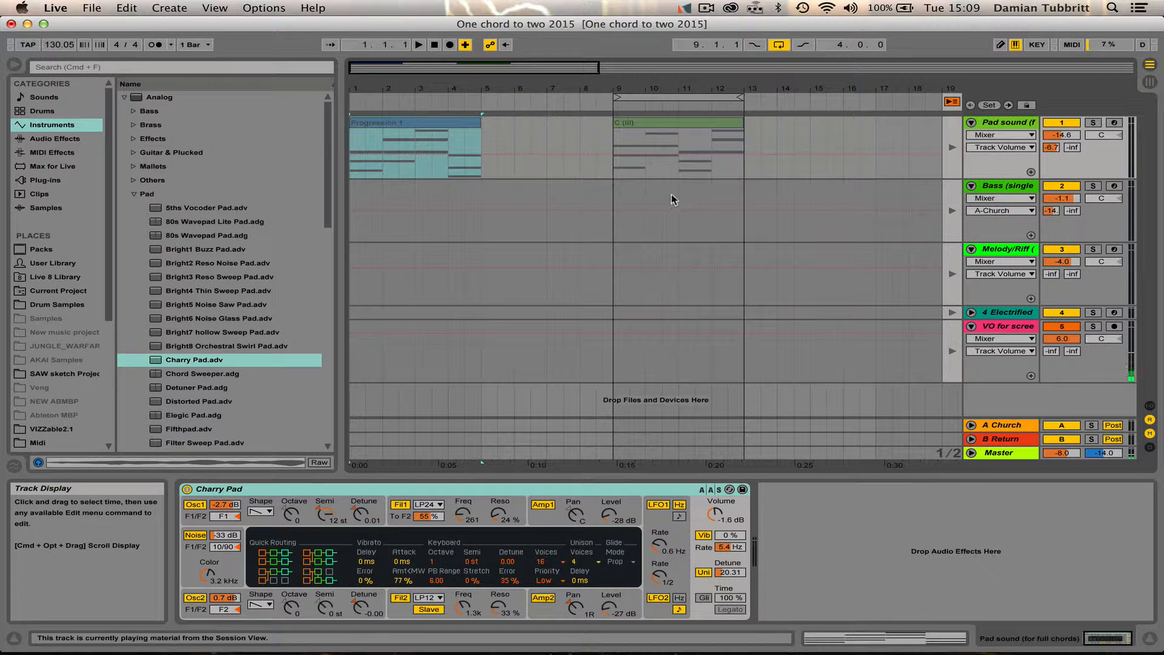
Rename the consolidated pad clip at bar 9 as Progression 2.
{"action": "left_click", "coordinate": [639, 125]}
{"action": "key", "text": "super+r"}
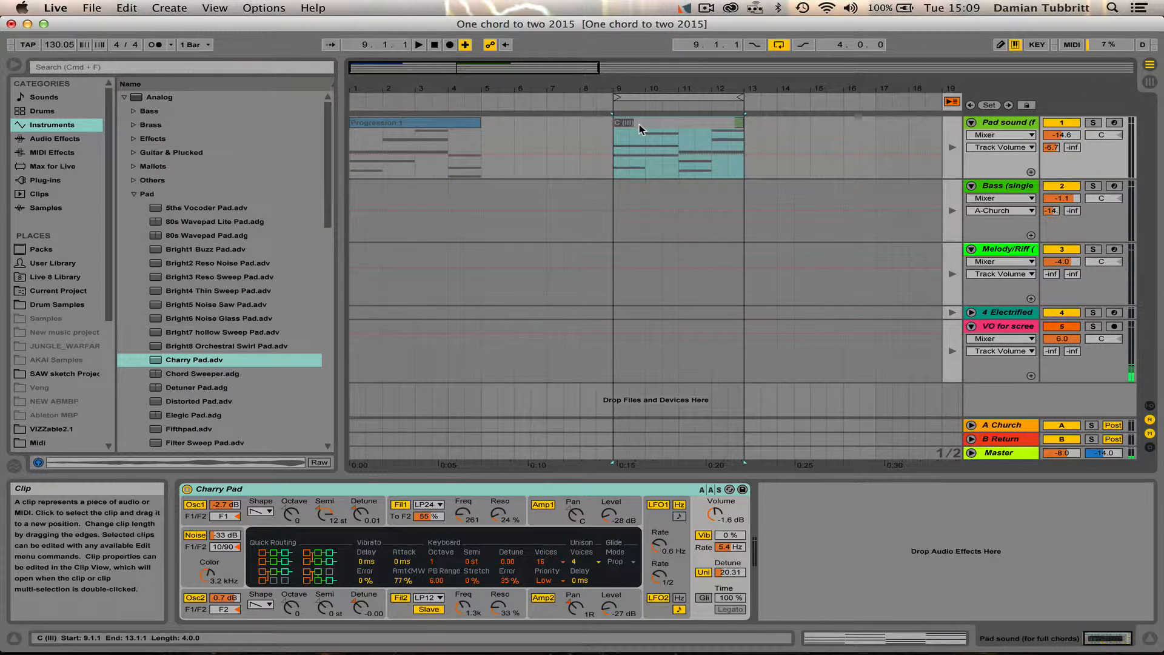
{"action": "type", "text": "Progression 2"}
{"action": "key", "text": "Return"}
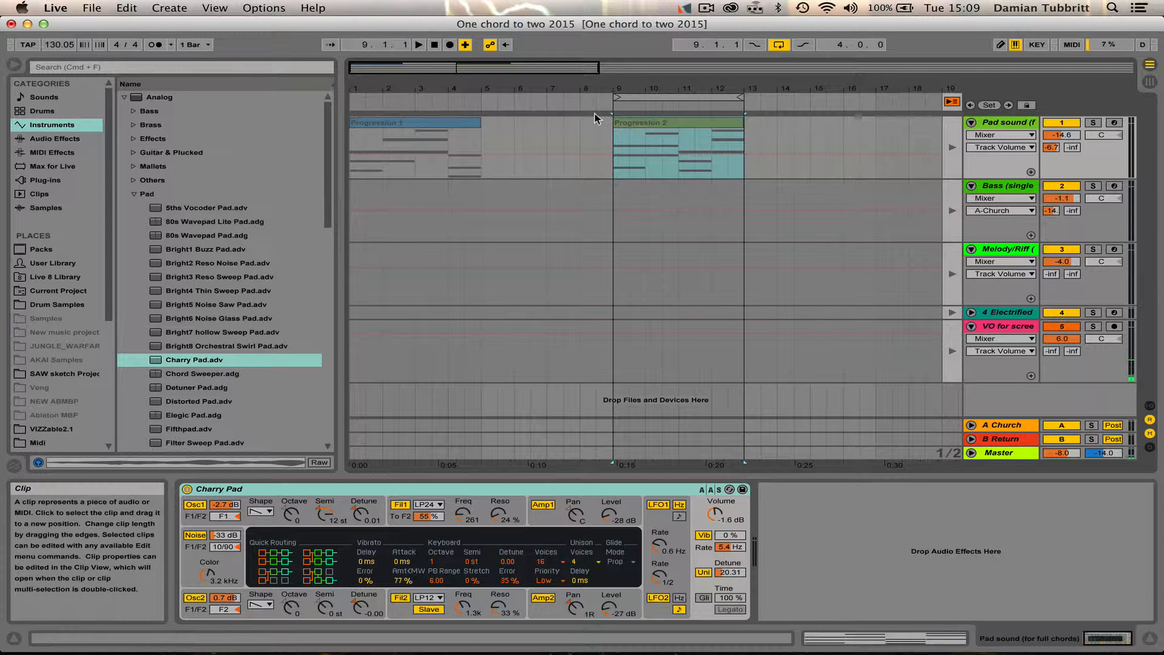
Move both progression clips into Session slots 11 and 12 of the pad track, and delete its Charry Pad instrument.
{"action": "left_click", "coordinate": [428, 122], "text": "shift"}
{"action": "left_click_drag", "start_coordinate": [428, 122], "coordinate": [423, 225]}
{"action": "key", "text": "Tab"}
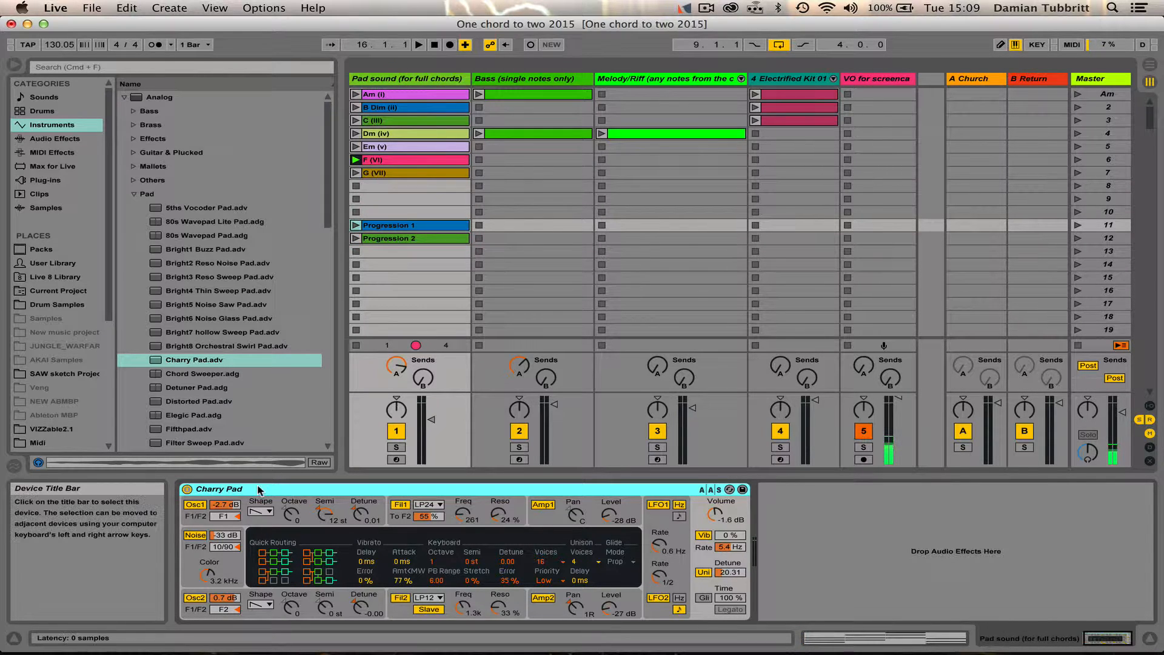
{"action": "key", "text": "Delete"}
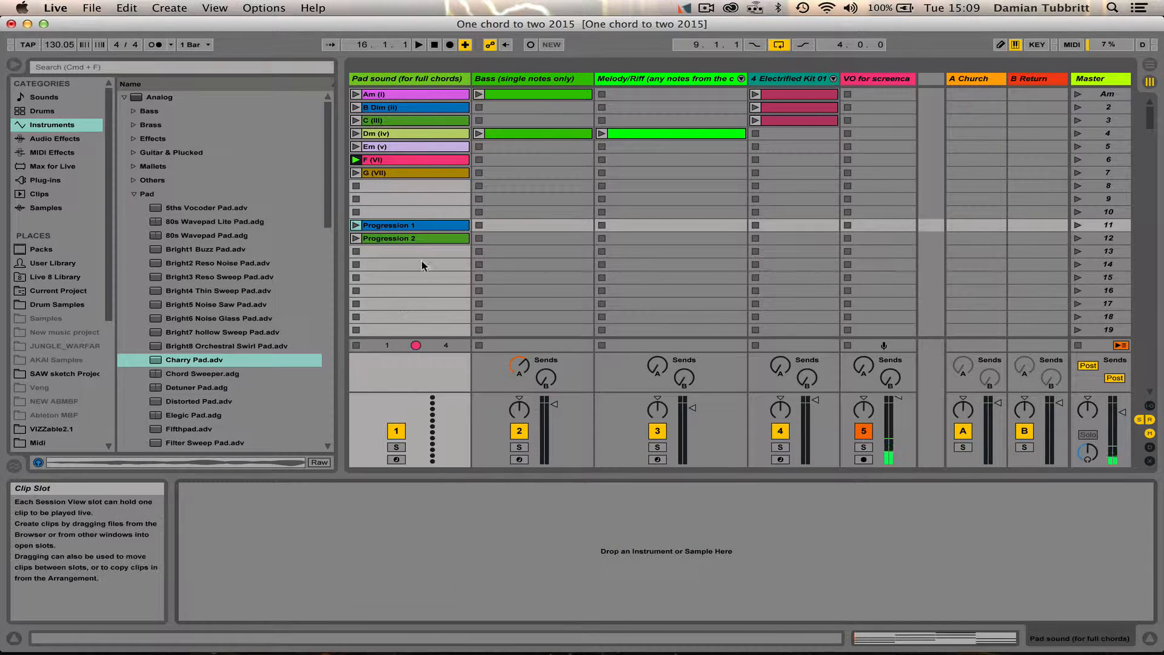
Turn on looping for the Progression 1 and Progression 2 Session clips.
{"action": "left_click_drag", "start_coordinate": [420, 277], "coordinate": [408, 227]}
{"action": "left_click", "coordinate": [412, 226]}
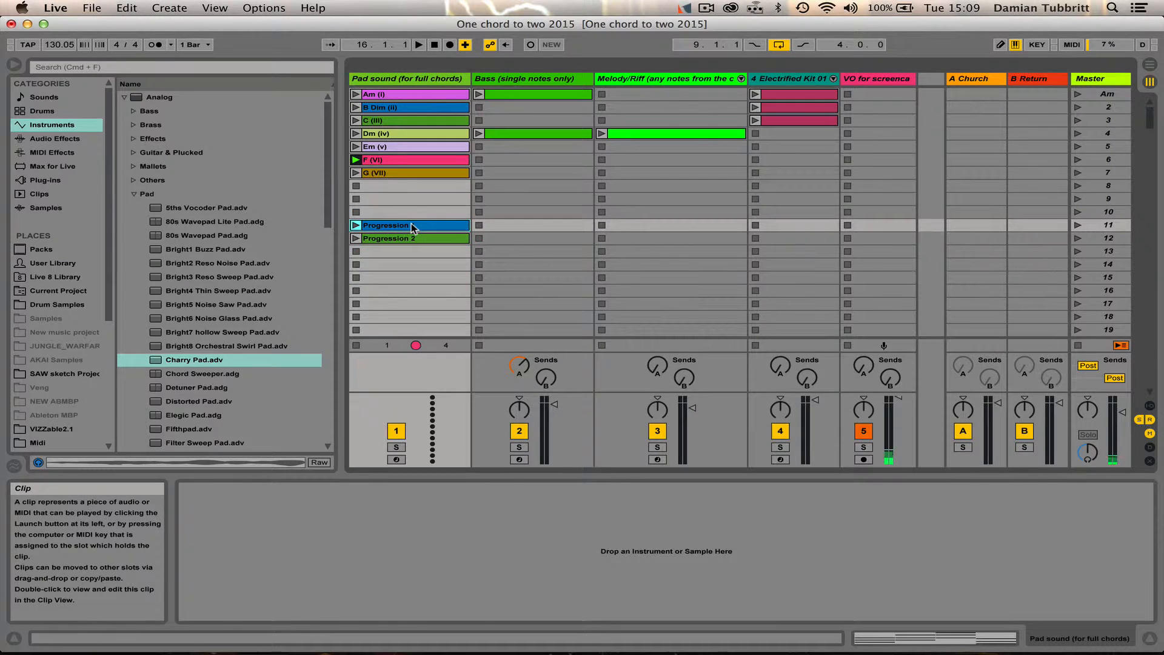
{"action": "double_click", "coordinate": [412, 227]}
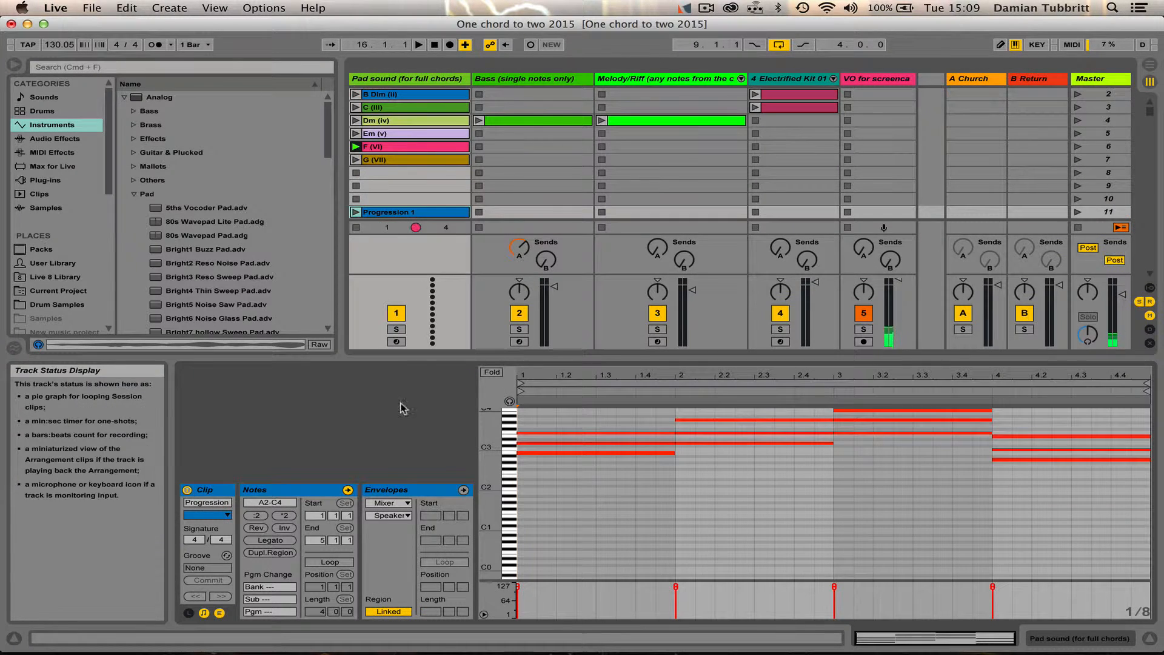
{"action": "scroll", "coordinate": [421, 184], "scroll_direction": "down", "scroll_amount": 2}
{"action": "left_click", "coordinate": [410, 198]}
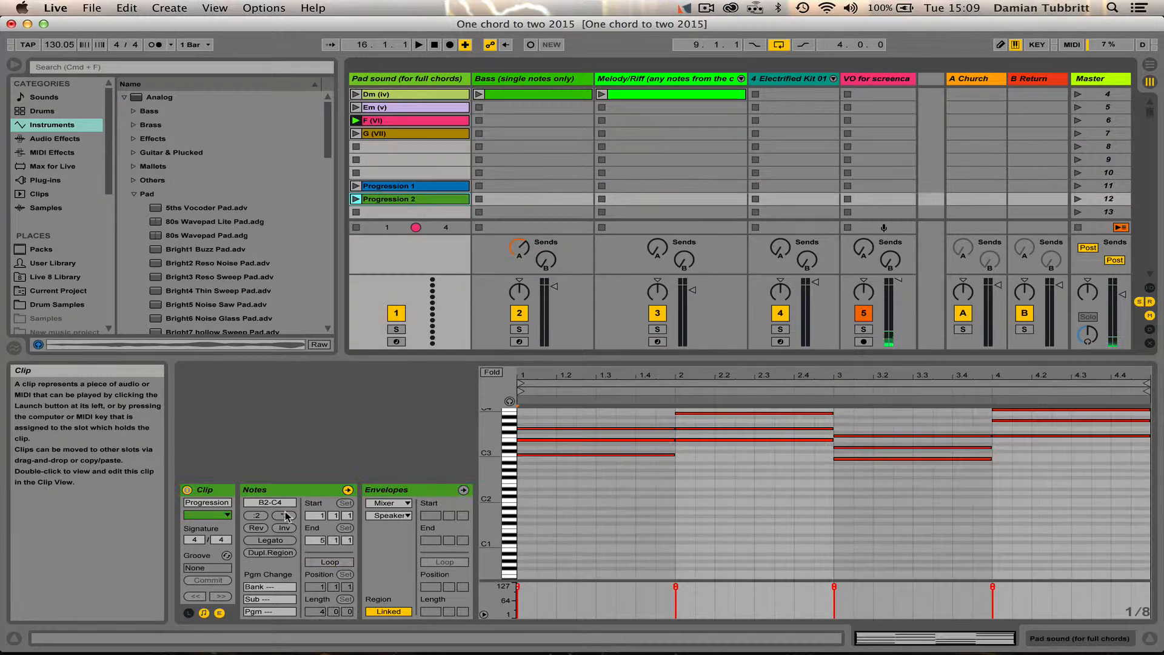
{"action": "left_click", "coordinate": [330, 562]}
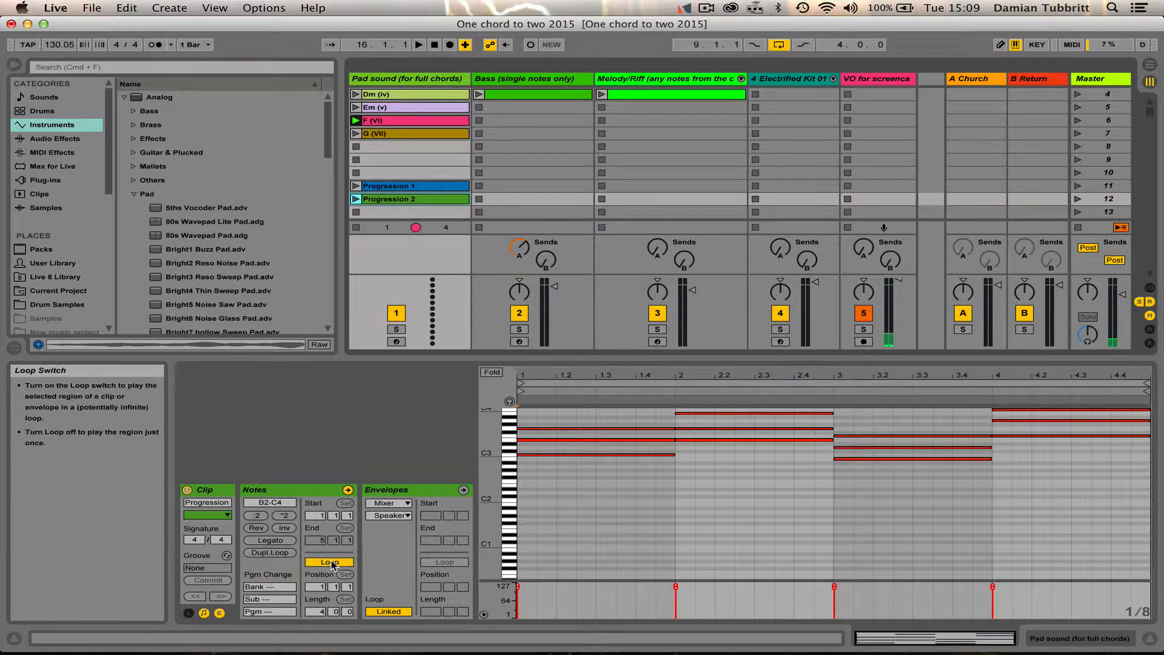
Load the TAL-U-No-62 plug-in synth onto the Pad sound track.
{"action": "left_click", "coordinate": [54, 183]}
{"action": "scroll", "coordinate": [287, 311], "scroll_direction": "down", "scroll_amount": 5}
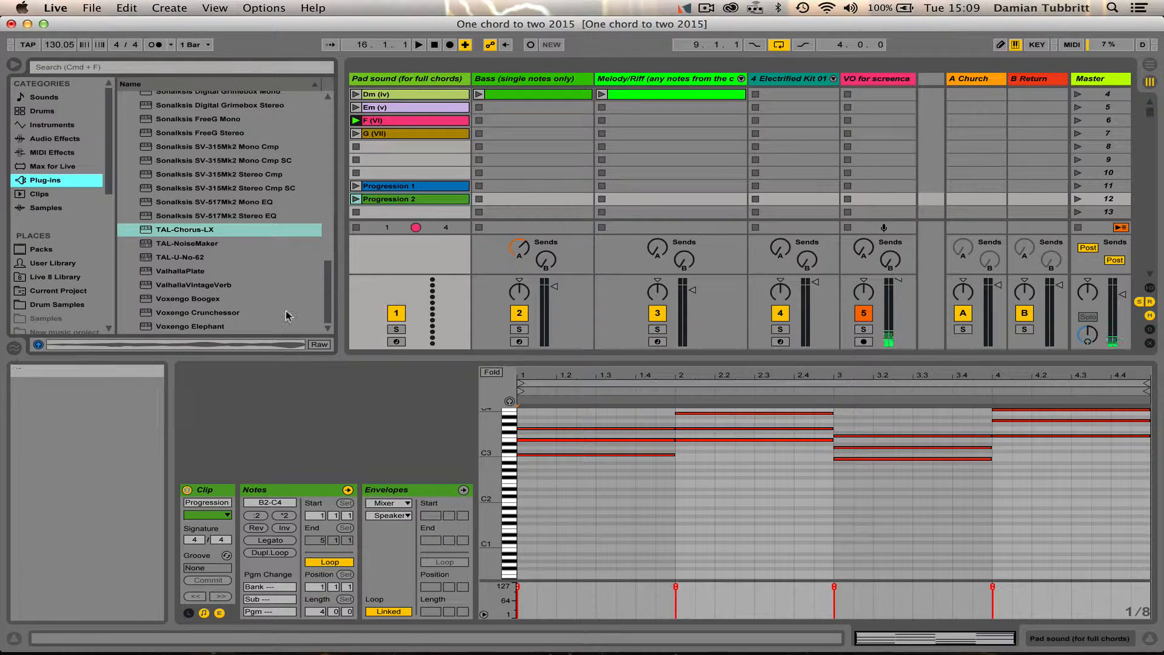
{"action": "left_click_drag", "start_coordinate": [193, 257], "coordinate": [424, 83]}
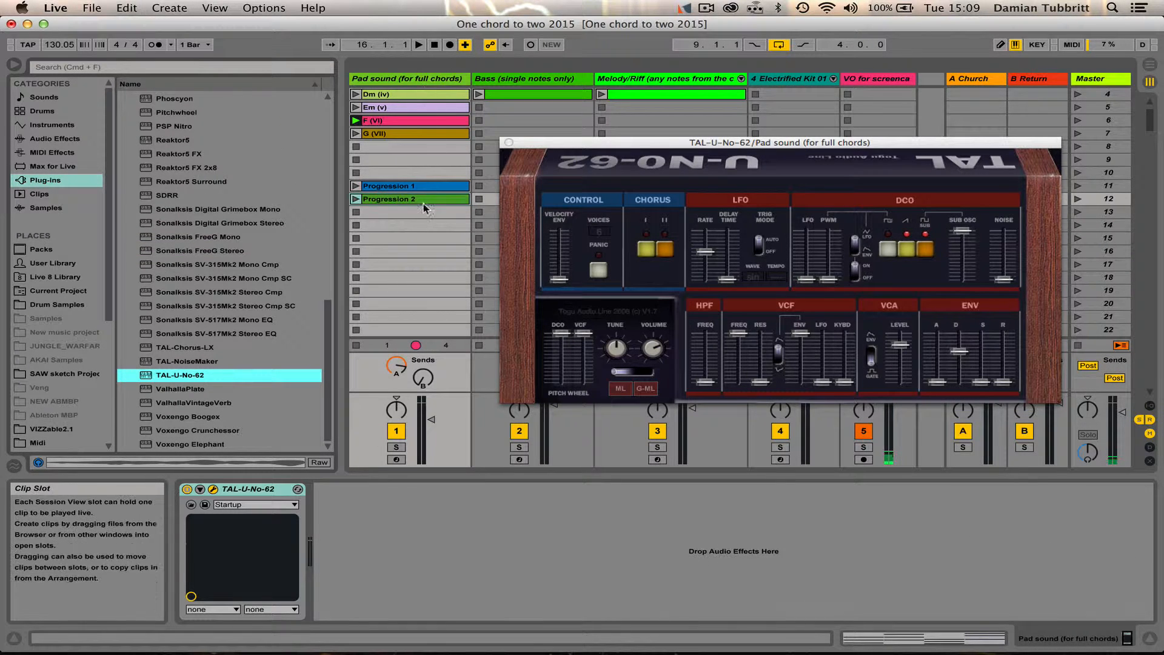
Set the synth's octave switch to its middle position and lower the pad track's volume while playing Progression 1.
{"action": "left_click", "coordinate": [426, 187]}
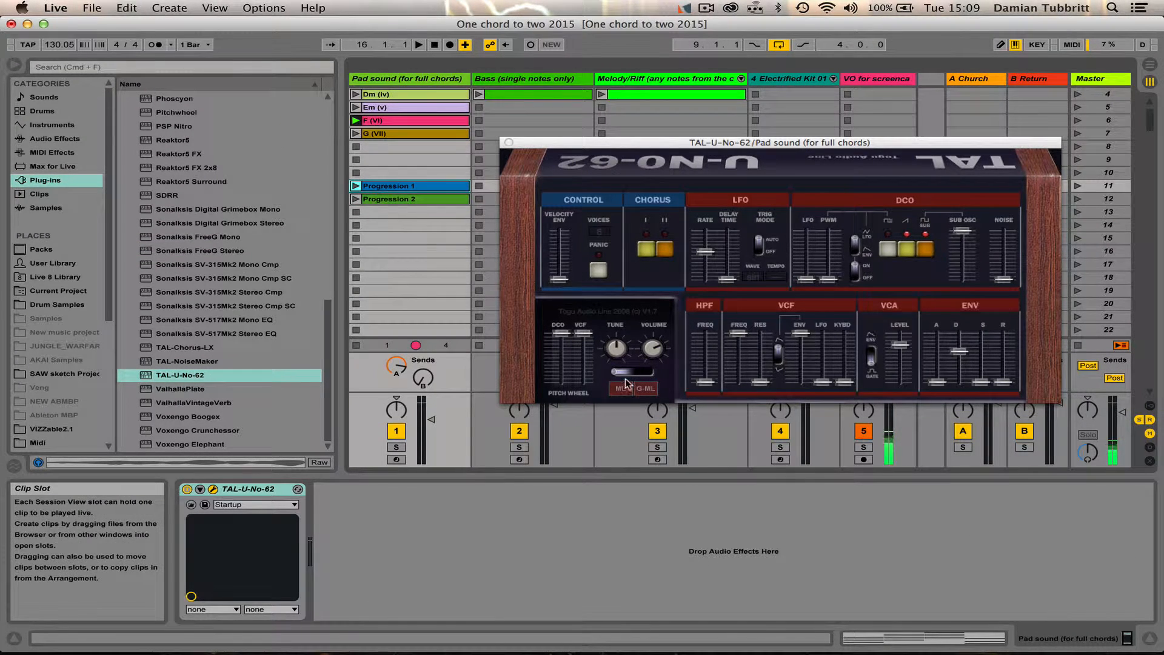
{"action": "left_click_drag", "start_coordinate": [617, 372], "coordinate": [637, 373]}
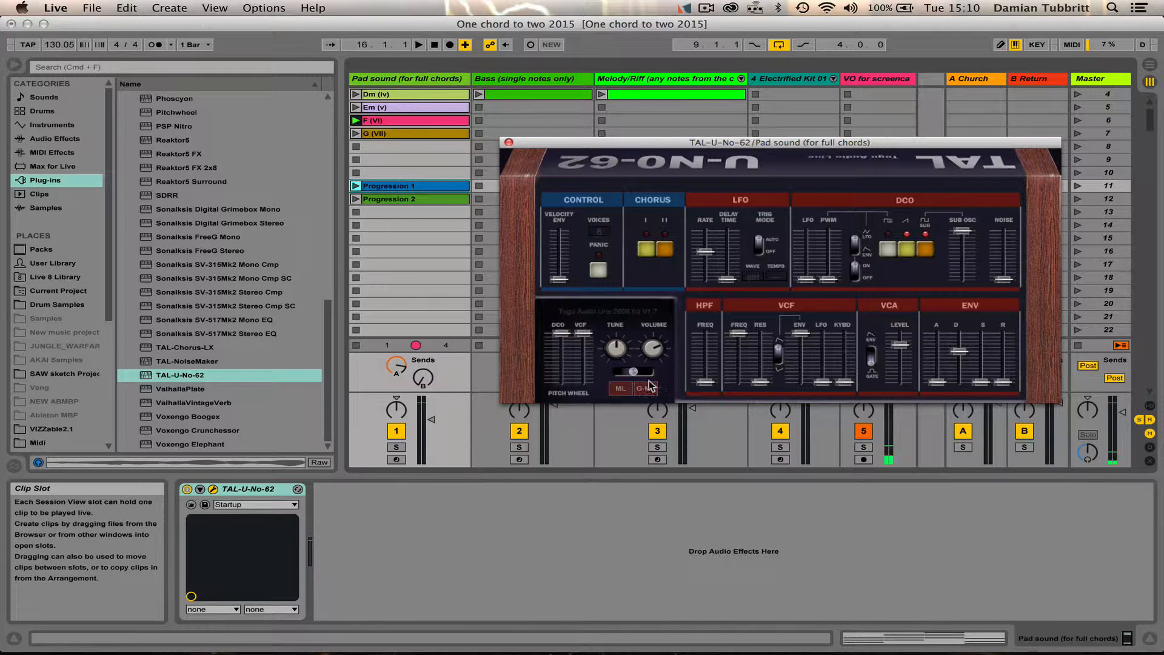
{"action": "left_click", "coordinate": [355, 188]}
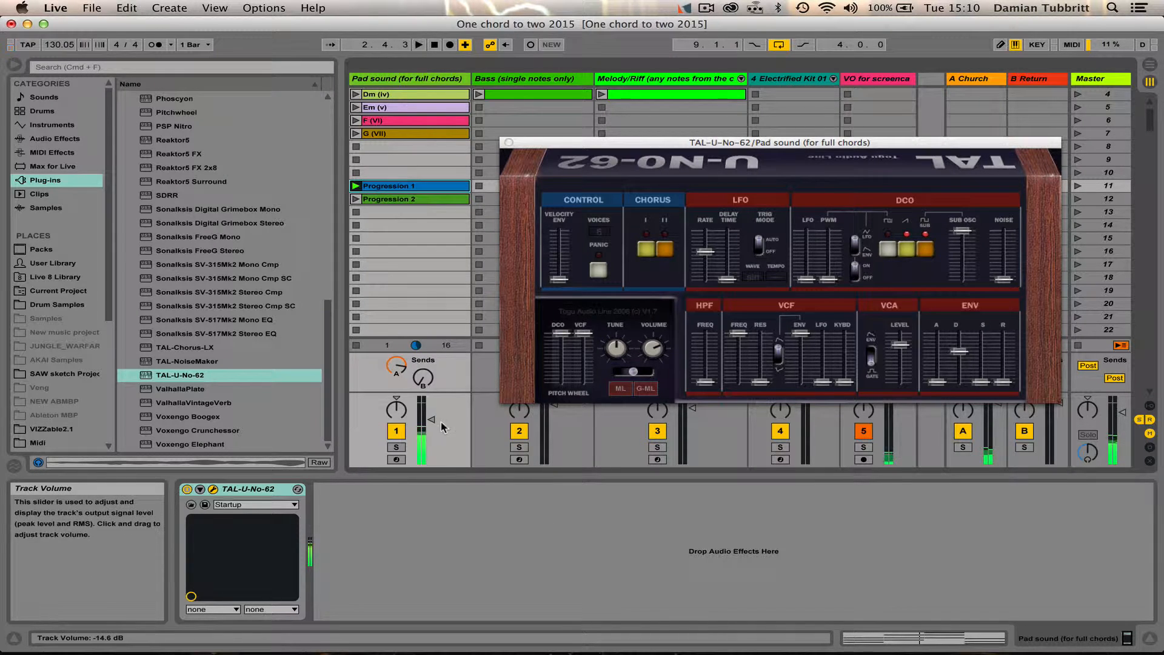
{"action": "left_click_drag", "start_coordinate": [432, 420], "coordinate": [432, 428]}
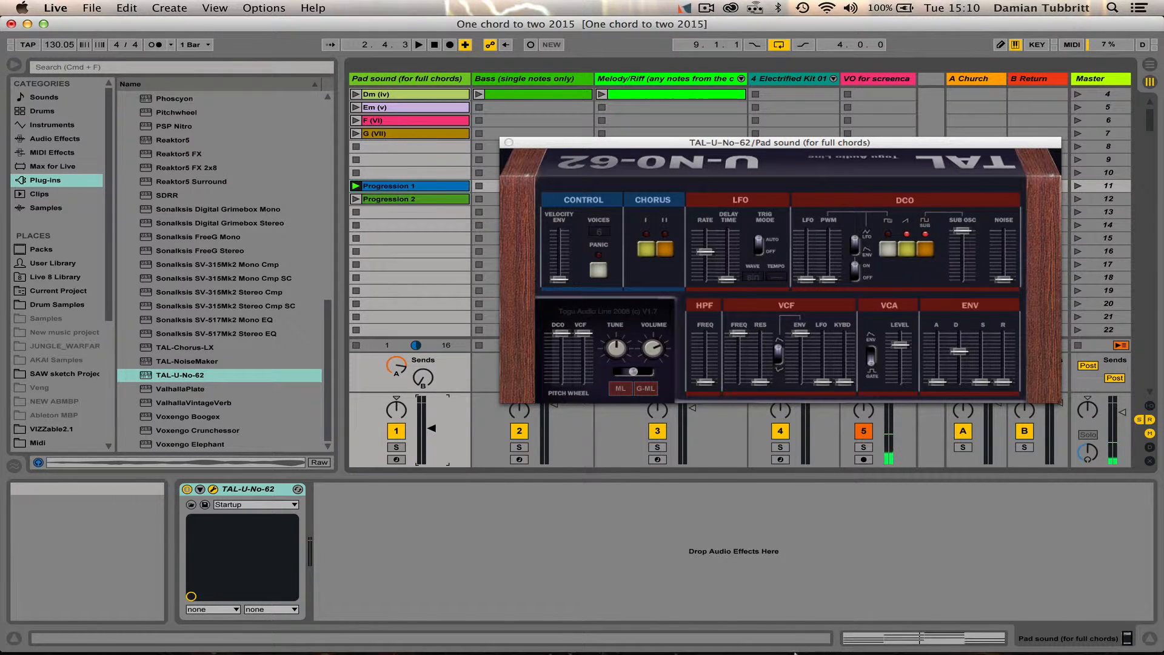
Switch to Preview to examine Synth flow chart.png in an enlarged window, and return to the synth in Live.
{"action": "mouse_move", "coordinate": [872, 605]}
{"action": "left_click", "coordinate": [917, 616]}
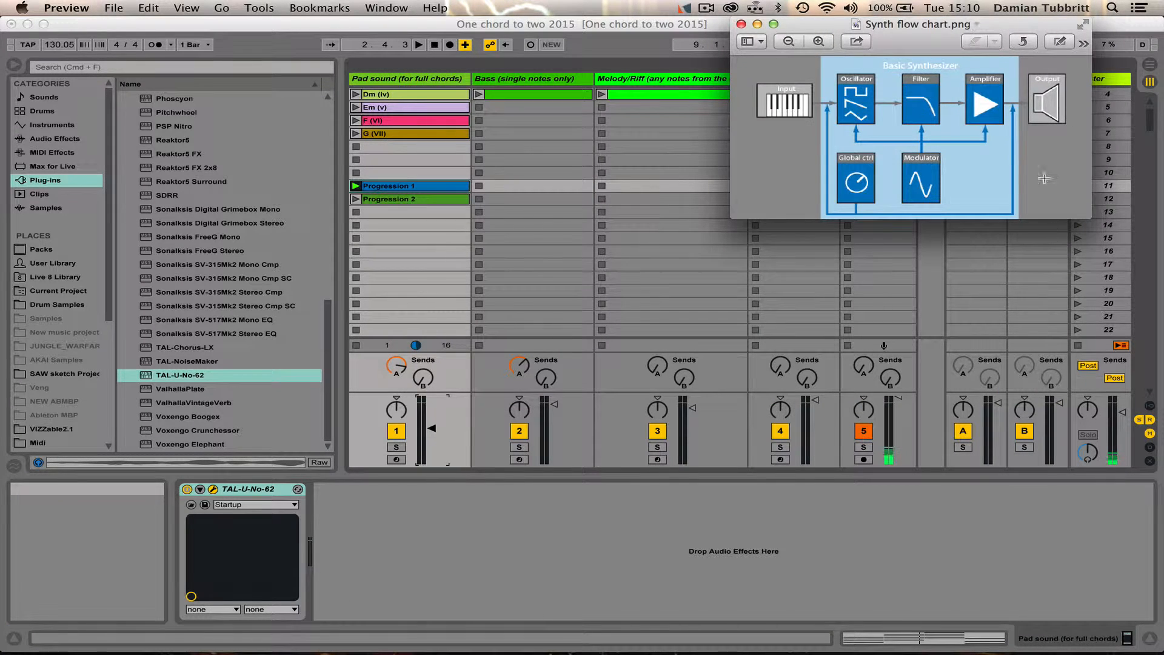
{"action": "left_click_drag", "start_coordinate": [1085, 218], "coordinate": [1117, 285]}
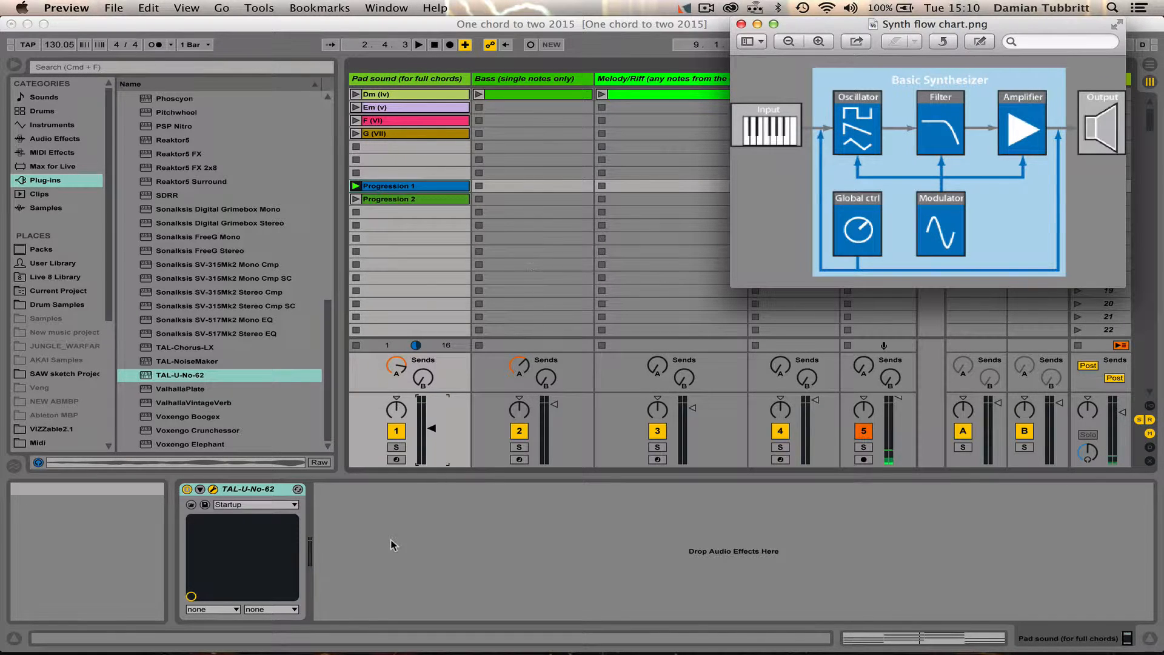
{"action": "left_click", "coordinate": [412, 187]}
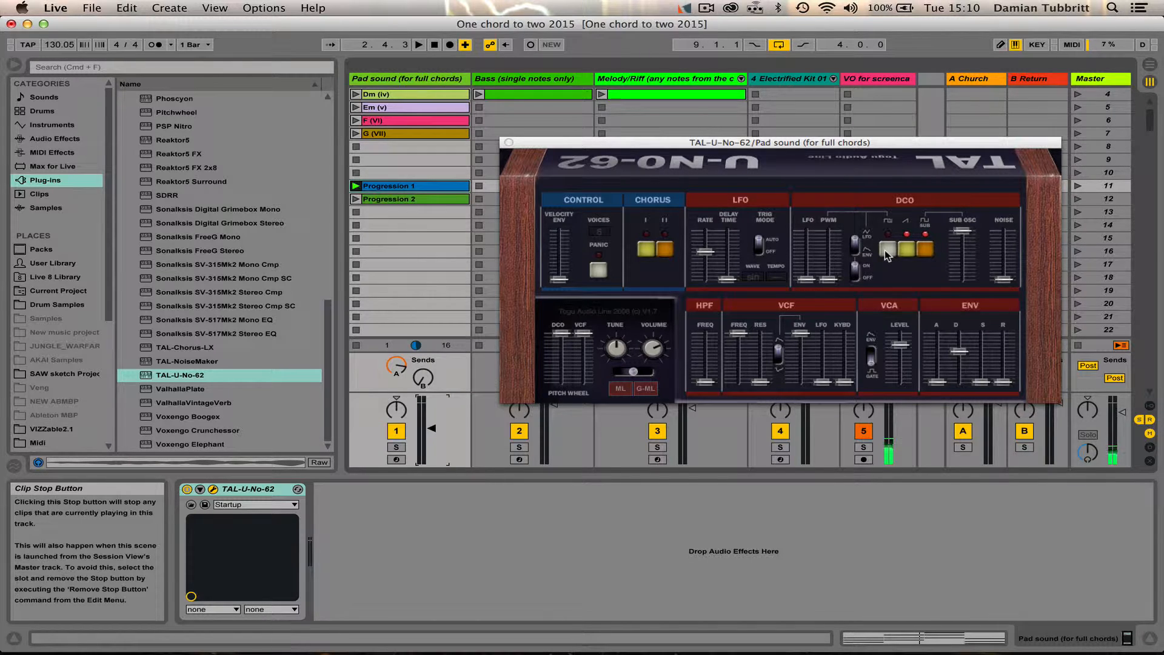
Switch off the DCO's sub oscillator, leaving only the sawtooth wave on, and audition Progression 1.
{"action": "left_click", "coordinate": [908, 245]}
{"action": "left_click", "coordinate": [928, 250]}
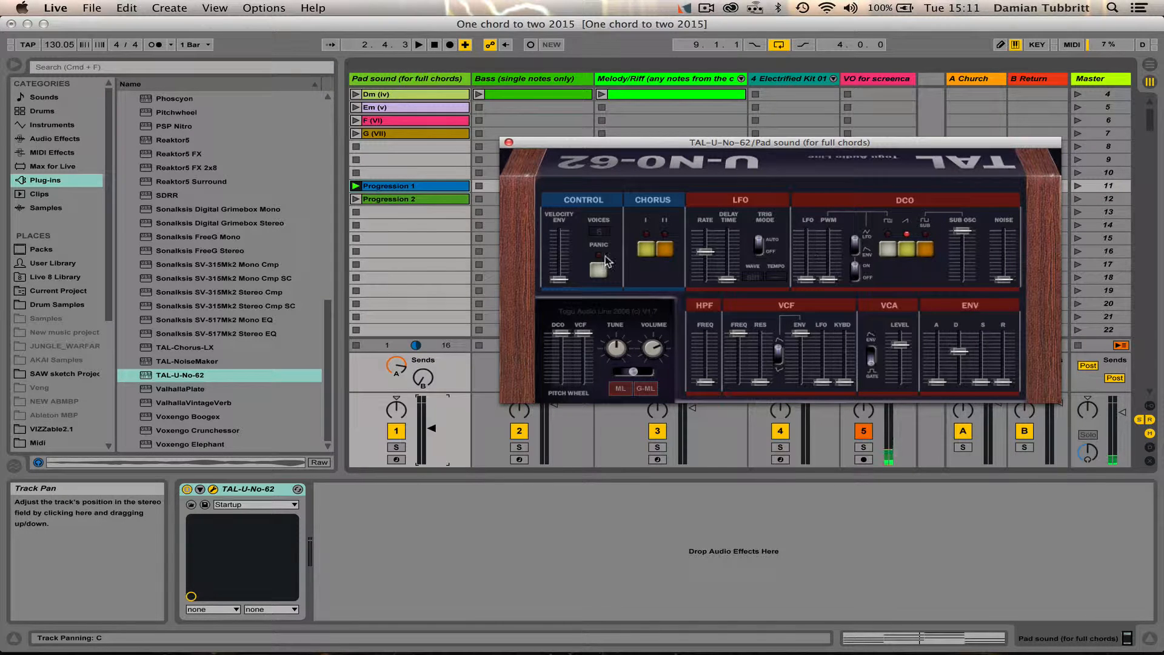
{"action": "key", "text": "space"}
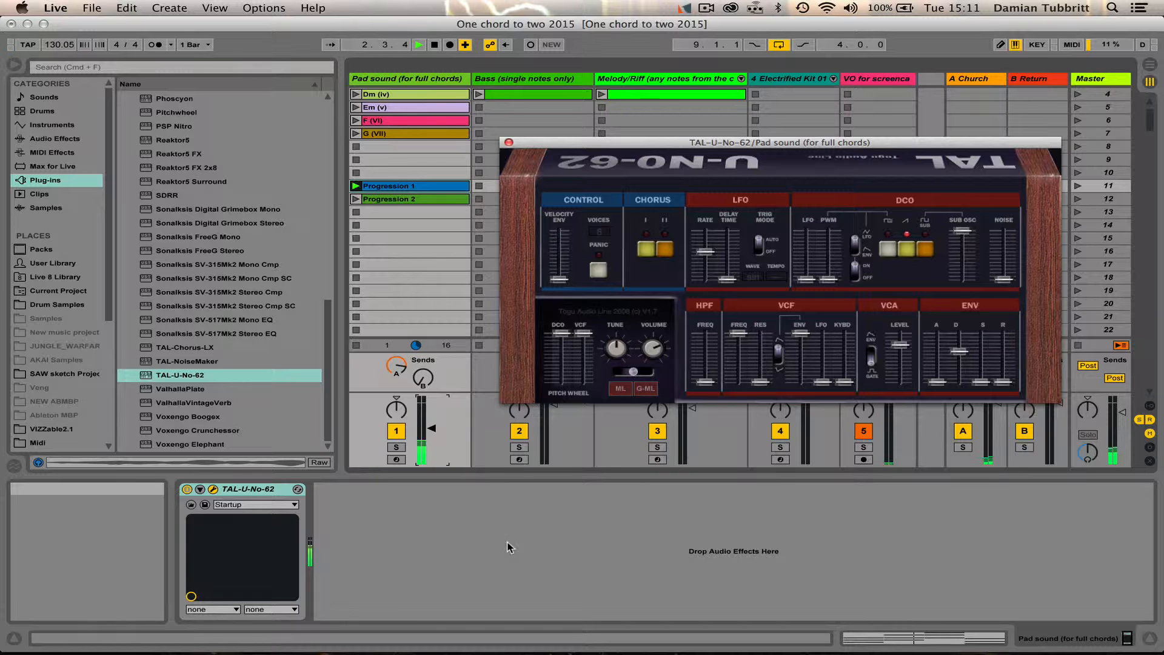
{"action": "key", "text": "space"}
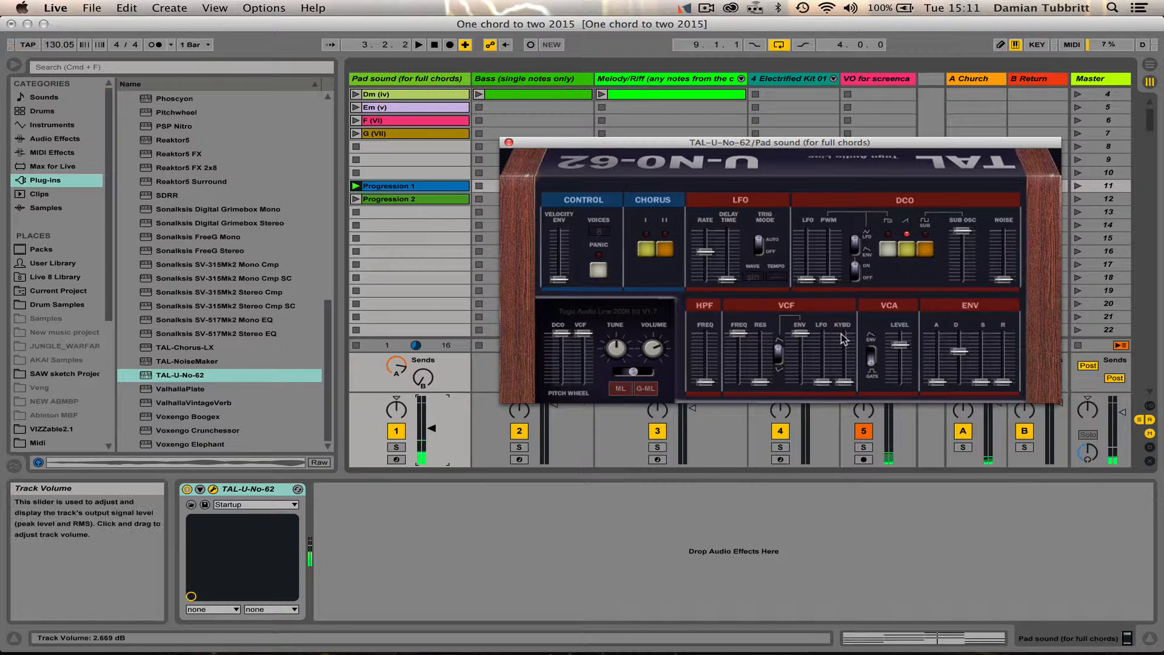
Audition the DCO's pulse wave in place of the sawtooth, restore the sawtooth and switch the pulse wave off again.
{"action": "left_click", "coordinate": [888, 248]}
{"action": "key", "text": "space"}
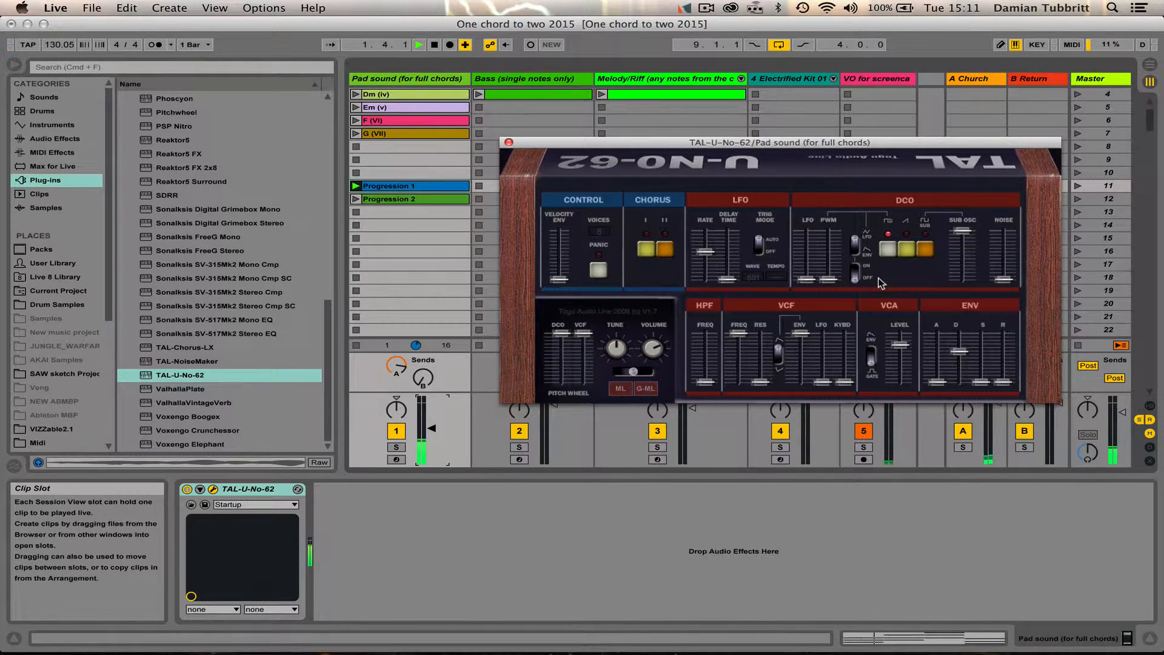
{"action": "left_click", "coordinate": [910, 253]}
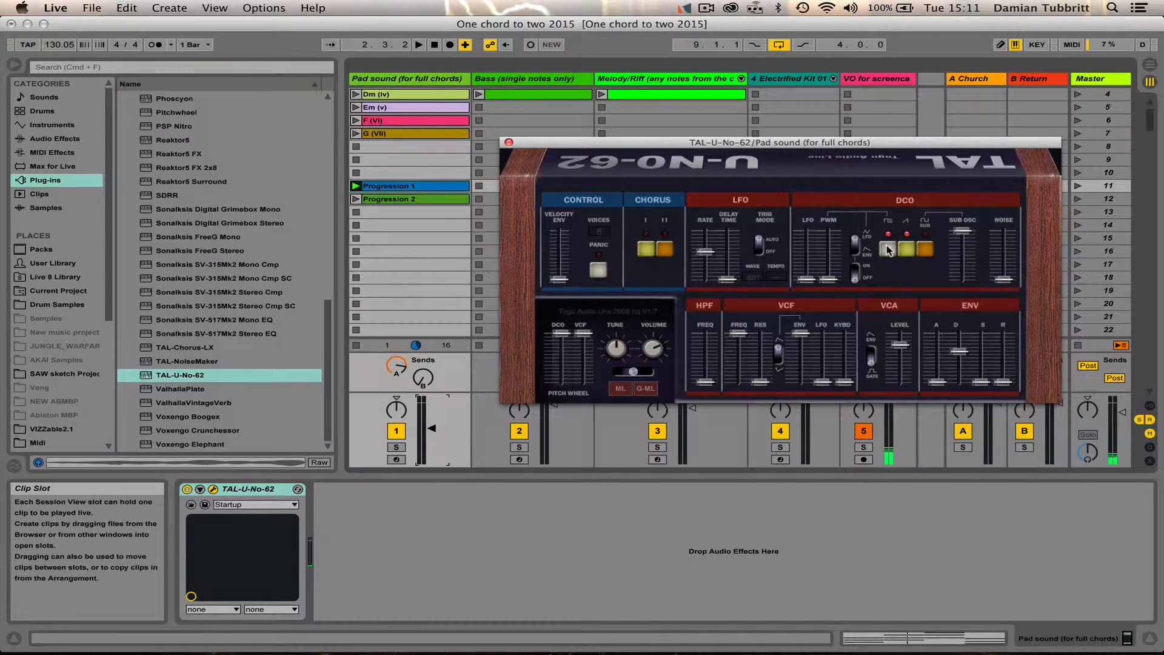
{"action": "left_click", "coordinate": [889, 247]}
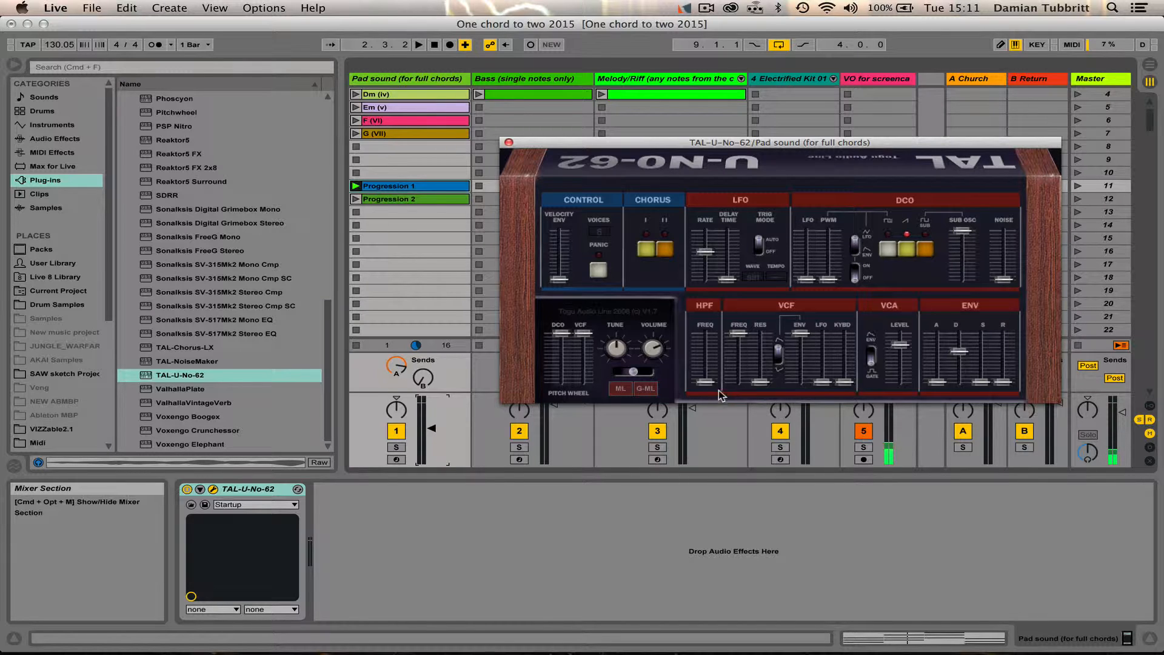
Raise the HPF frequency to about half and lower the VCF frequency and envelope amount while auditioning Progression 1.
{"action": "left_click_drag", "start_coordinate": [705, 382], "coordinate": [709, 359]}
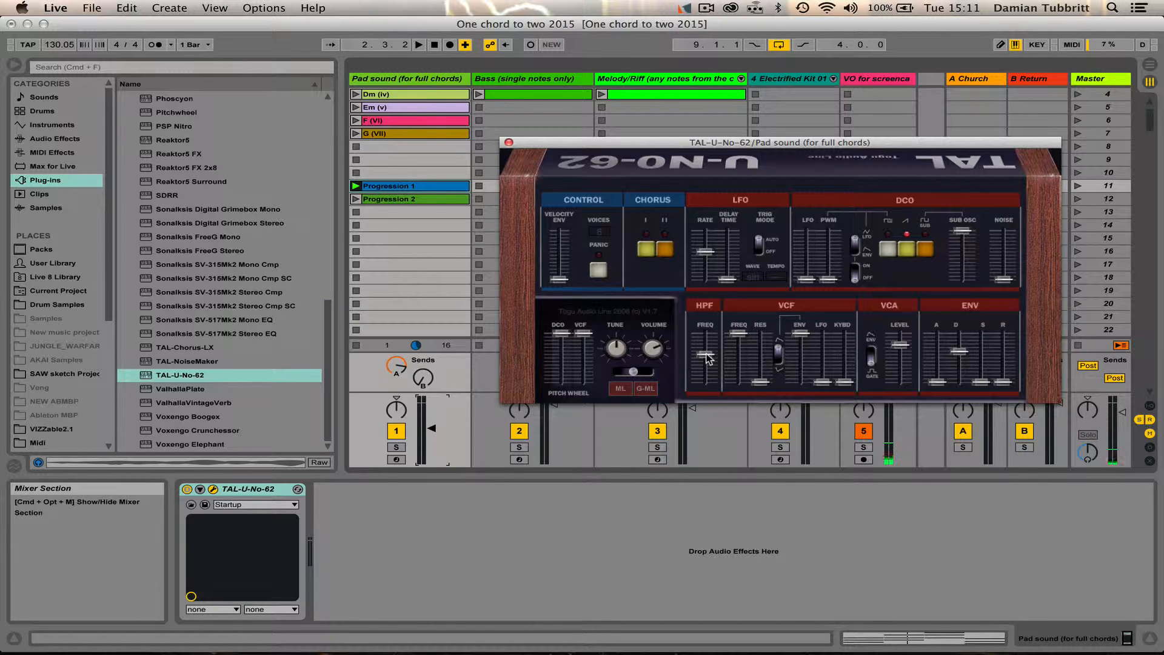
{"action": "key", "text": "space"}
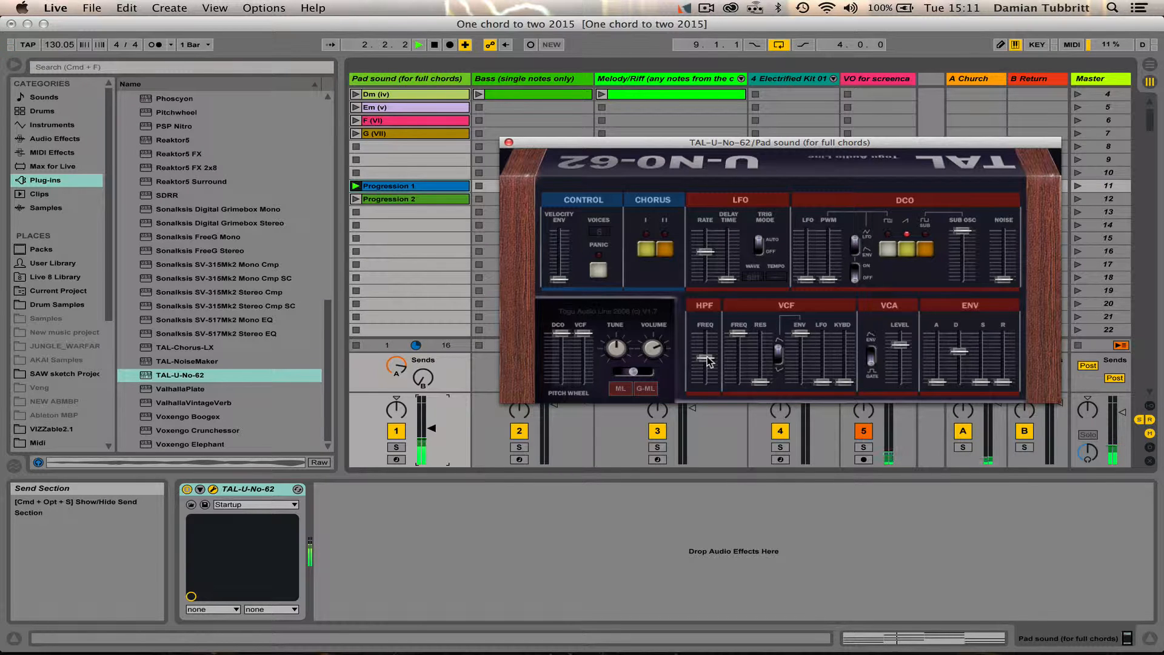
{"action": "key", "text": "space"}
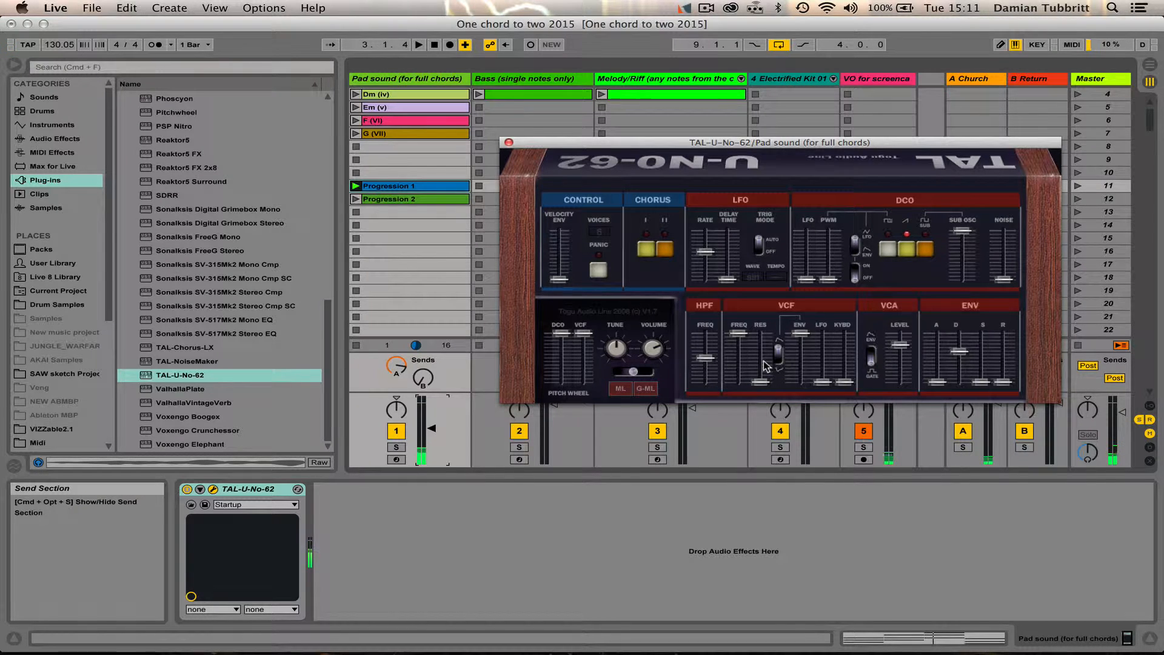
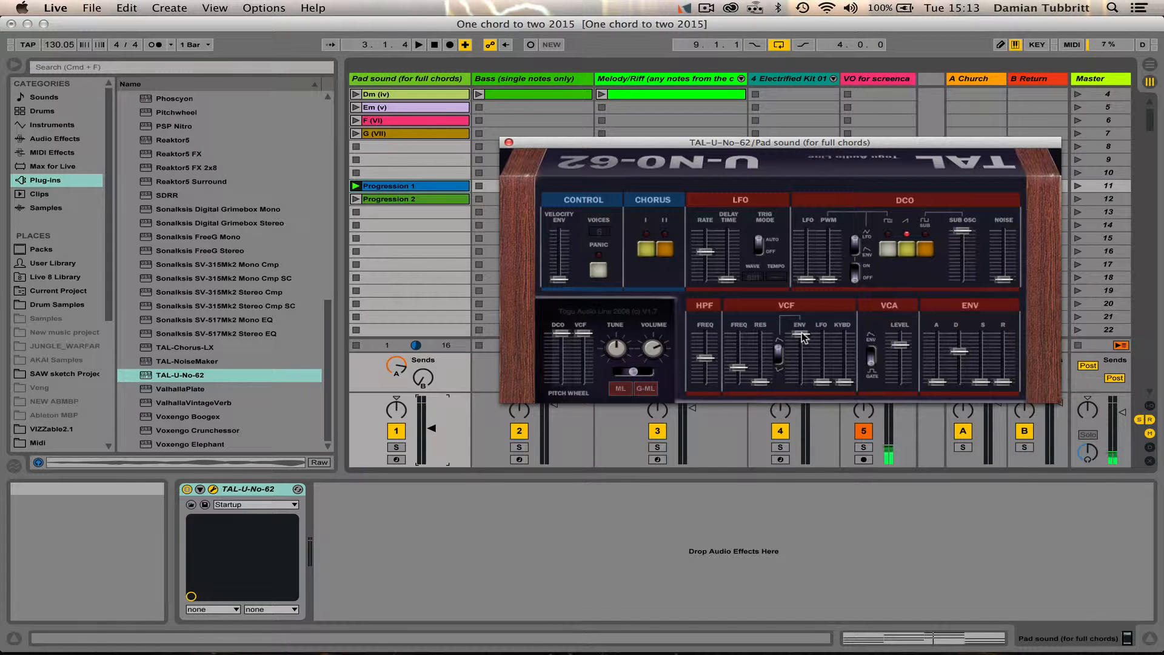
{"action": "left_click_drag", "start_coordinate": [806, 338], "coordinate": [803, 356]}
{"action": "key", "text": "space"}
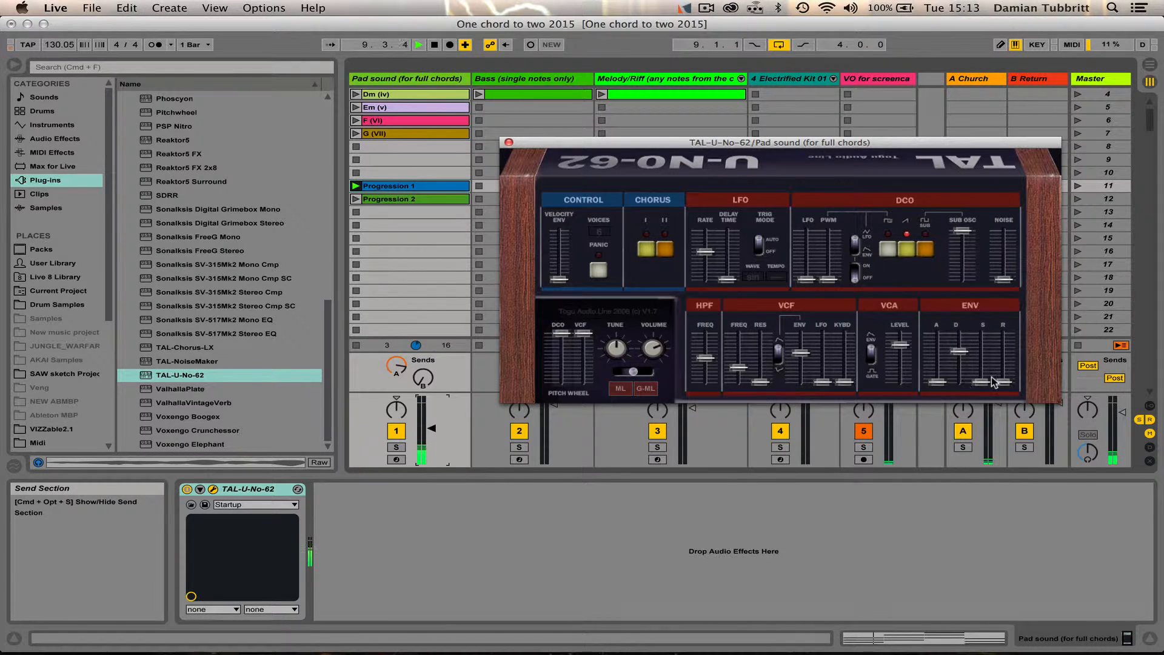
Raise the ENV attack to a little under half and the release to just over half, auditioning Progression 1.
{"action": "left_click_drag", "start_coordinate": [937, 383], "coordinate": [936, 364]}
{"action": "left_click_drag", "start_coordinate": [1004, 382], "coordinate": [1004, 363]}
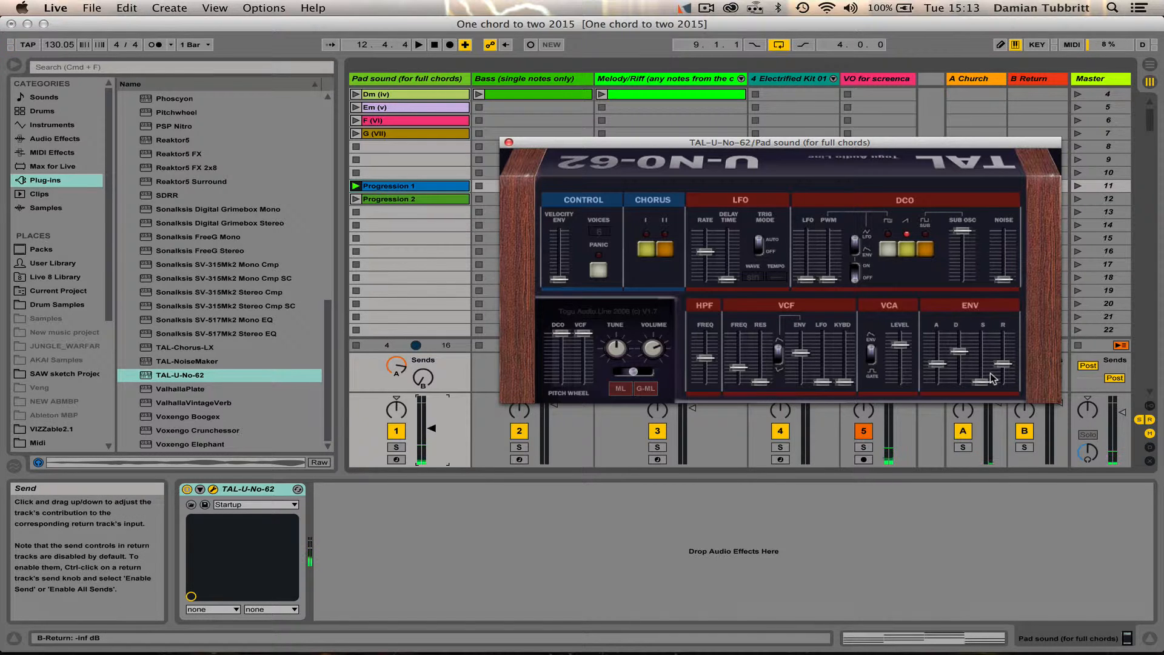
{"action": "key", "text": "space"}
{"action": "key", "text": "space"}
{"action": "key", "text": "space"}
{"action": "left_click_drag", "start_coordinate": [1004, 364], "coordinate": [1003, 354]}
{"action": "key", "text": "space"}
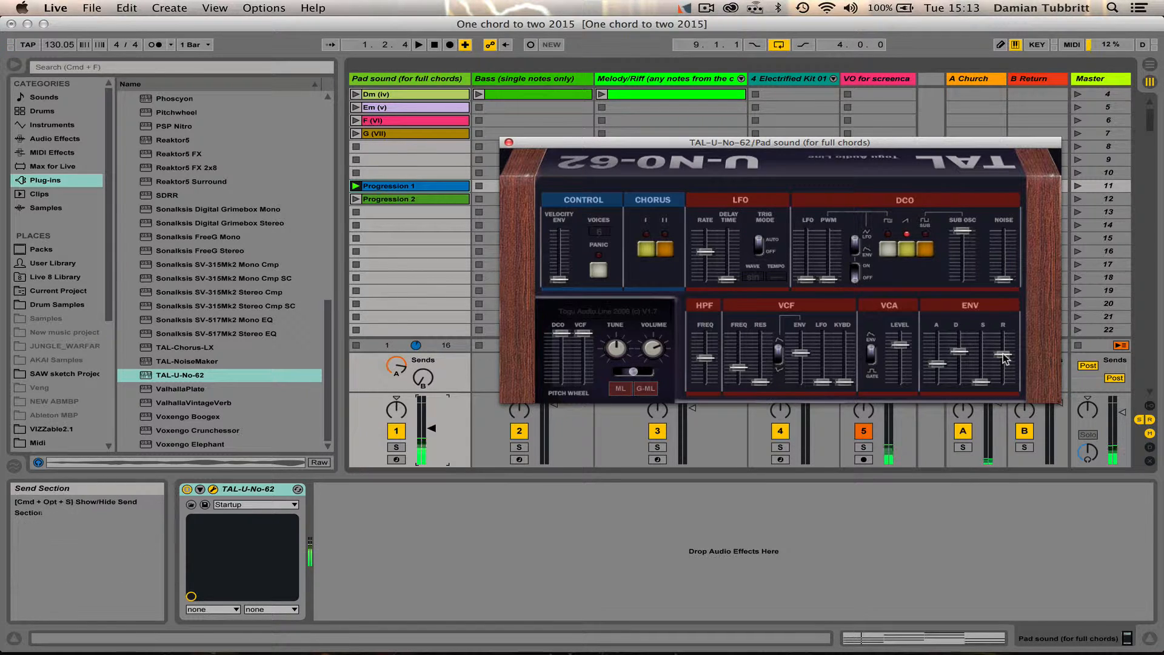
{"action": "key", "text": "space"}
Raise the ENV sustain to about two thirds and slightly lower the release and decay while Progression 1 plays.
{"action": "mouse_move", "coordinate": [1003, 355]}
{"action": "left_mouse_down"}
{"action": "mouse_move", "coordinate": [981, 376]}
{"action": "mouse_move", "coordinate": [980, 349]}
{"action": "left_mouse_up"}
{"action": "left_click_drag", "start_coordinate": [801, 353], "coordinate": [801, 354]}
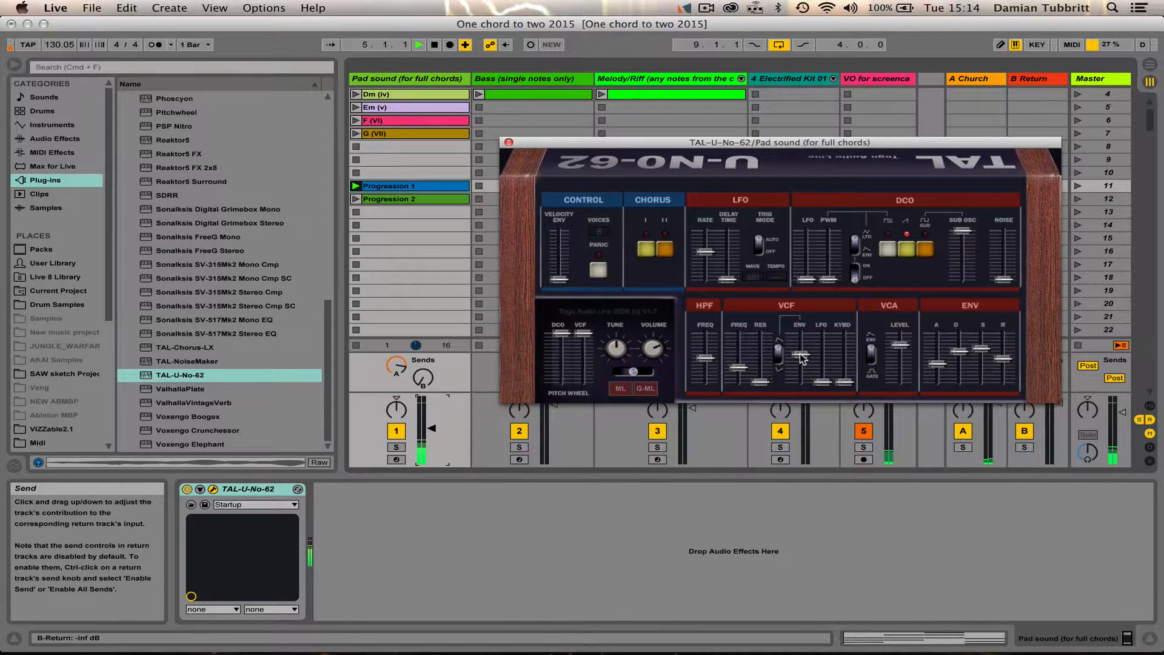
{"action": "left_click_drag", "start_coordinate": [959, 351], "coordinate": [982, 349]}
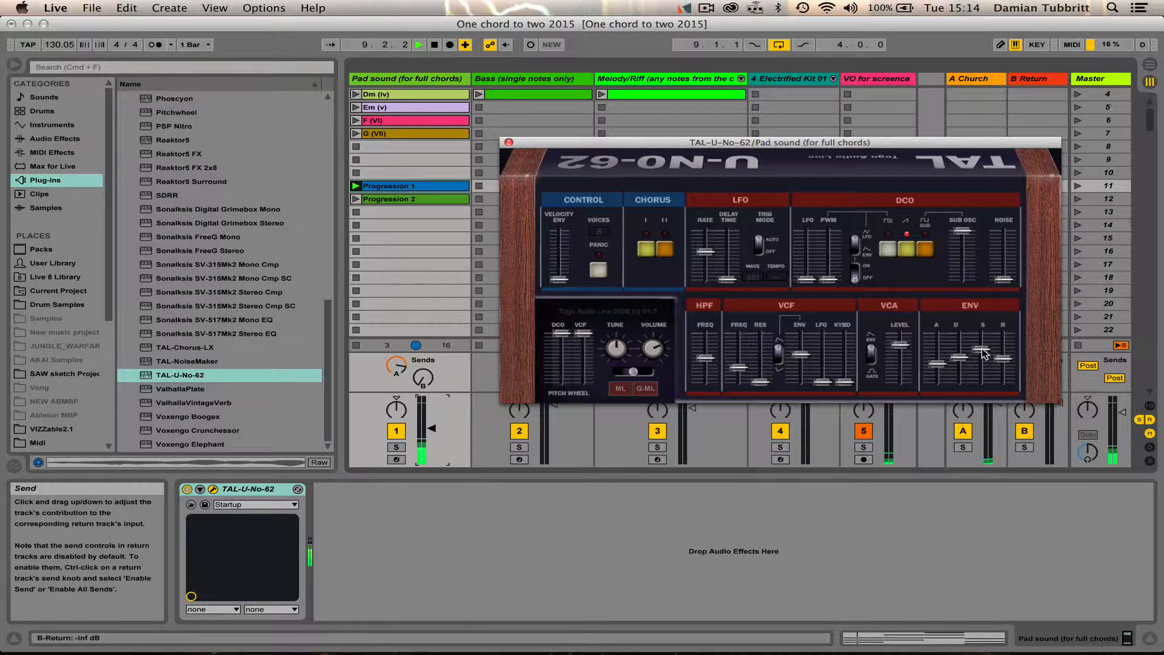
Play Progression 2 while fine-tuning the ENV attack and decay and the VCF frequency and envelope amount, with Chorus I and II switched on.
{"action": "left_click", "coordinate": [355, 199]}
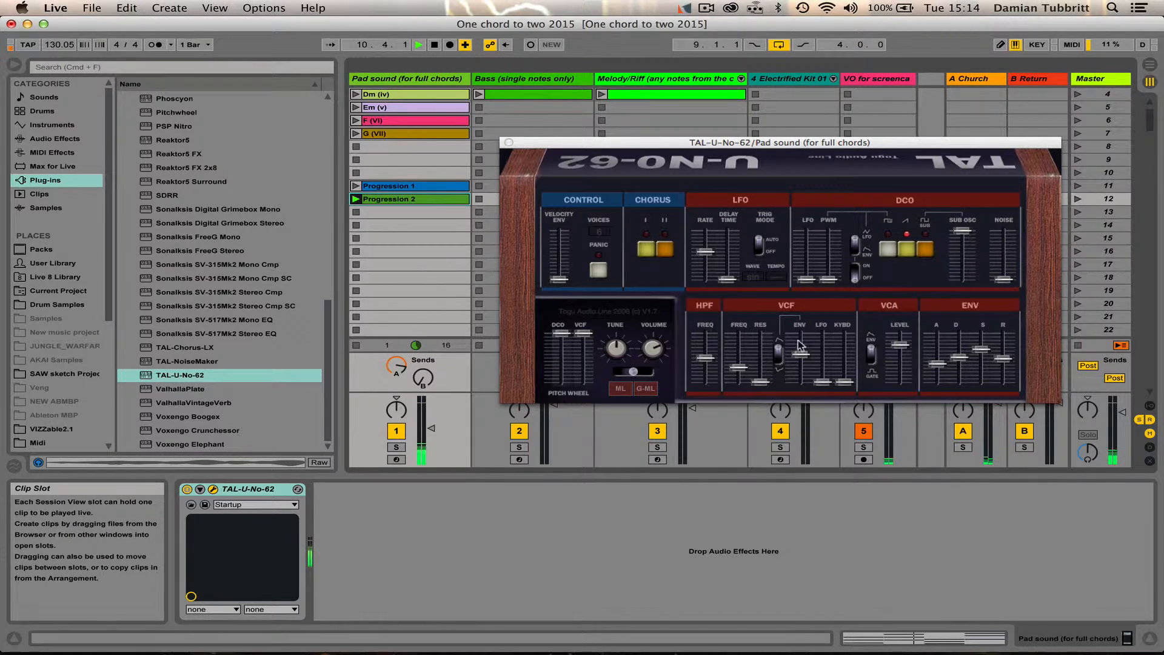
{"action": "left_click", "coordinate": [937, 362]}
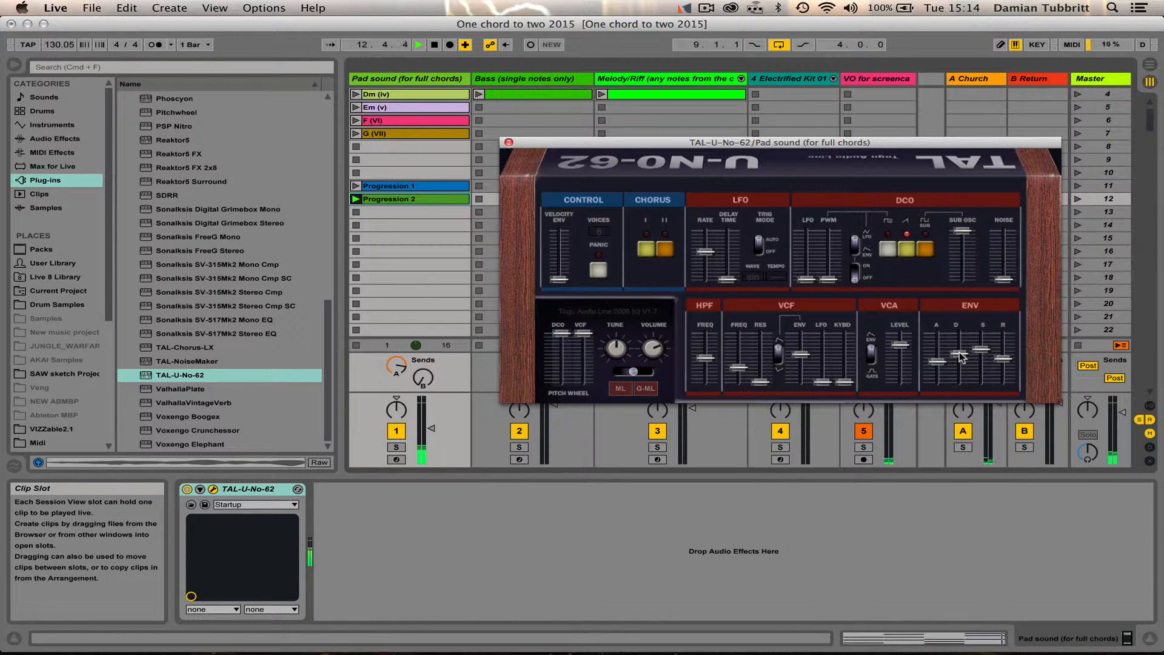
{"action": "left_click_drag", "start_coordinate": [958, 353], "coordinate": [958, 357]}
{"action": "left_click_drag", "start_coordinate": [938, 359], "coordinate": [939, 365]}
{"action": "left_click_drag", "start_coordinate": [801, 355], "coordinate": [736, 370]}
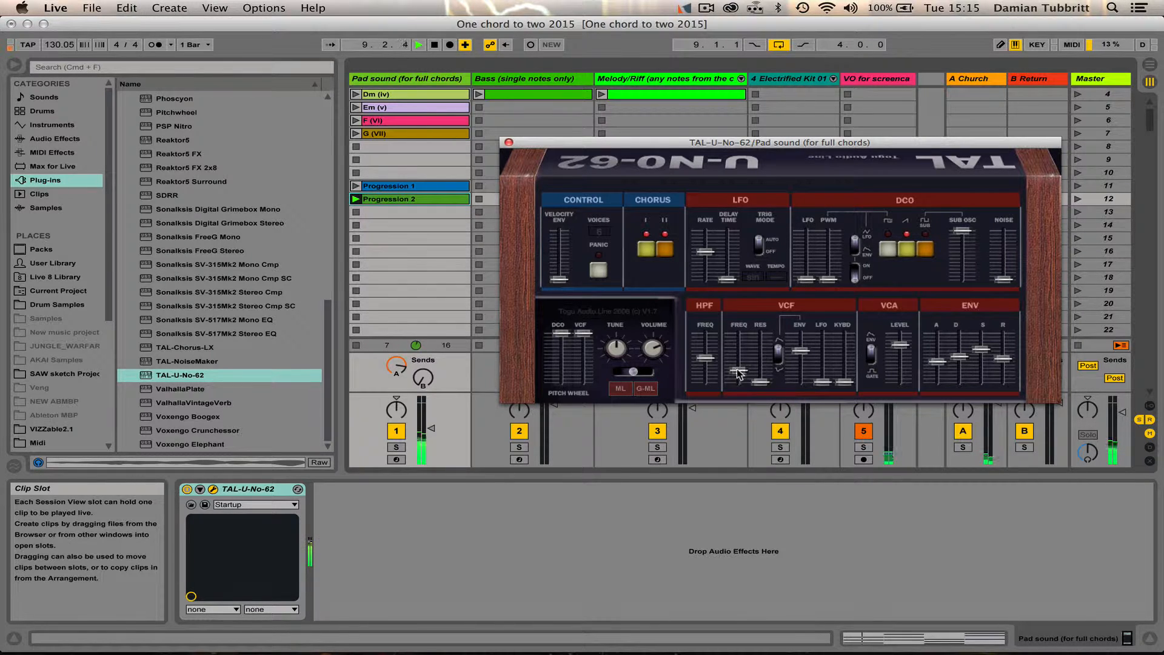
Lower the DCO sub oscillator to about a quarter and raise the HPF frequency slightly, auditioning Progression 2.
{"action": "left_click_drag", "start_coordinate": [804, 349], "coordinate": [804, 349]}
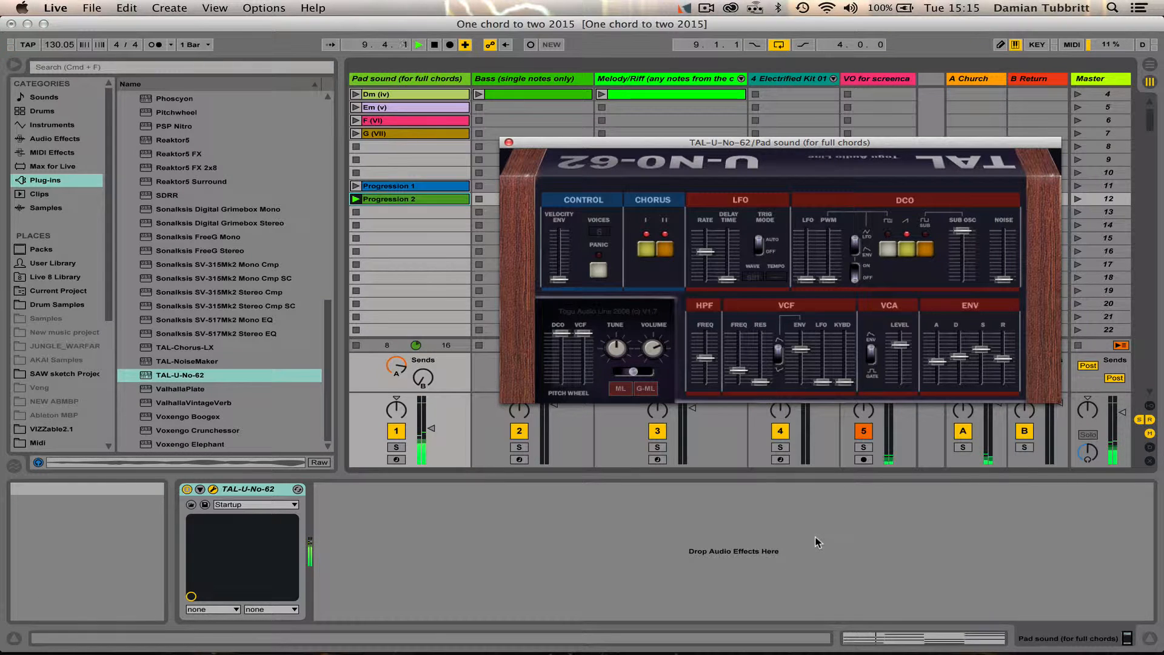
{"action": "left_click_drag", "start_coordinate": [964, 232], "coordinate": [961, 274]}
{"action": "key", "text": "space"}
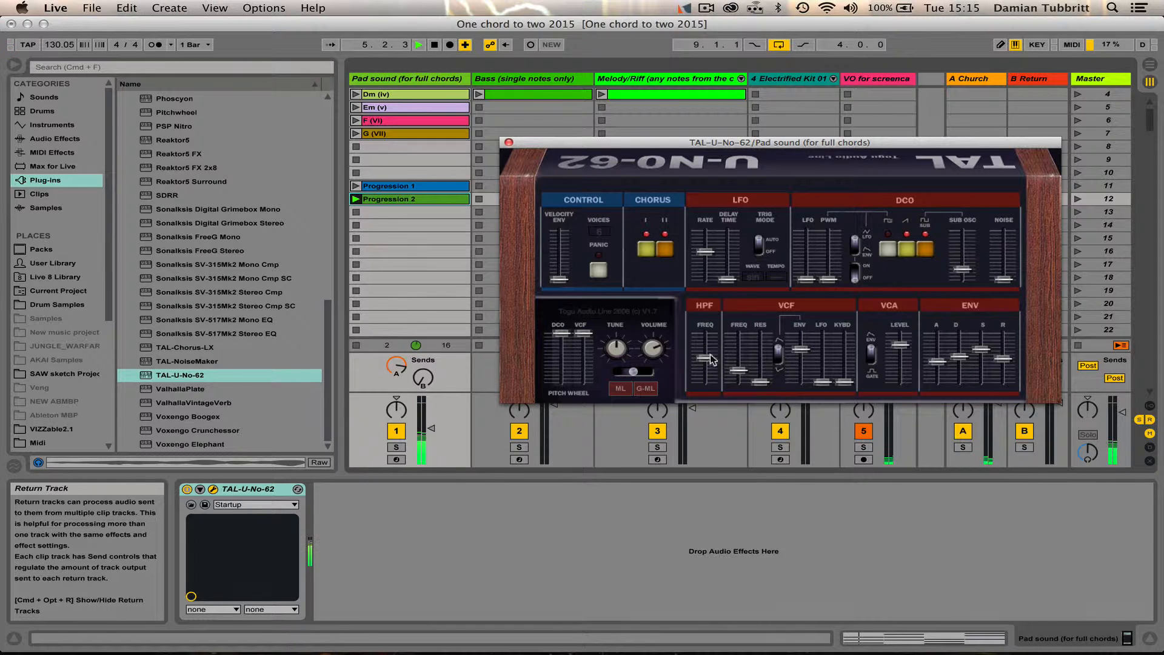
{"action": "left_click_drag", "start_coordinate": [711, 362], "coordinate": [707, 354]}
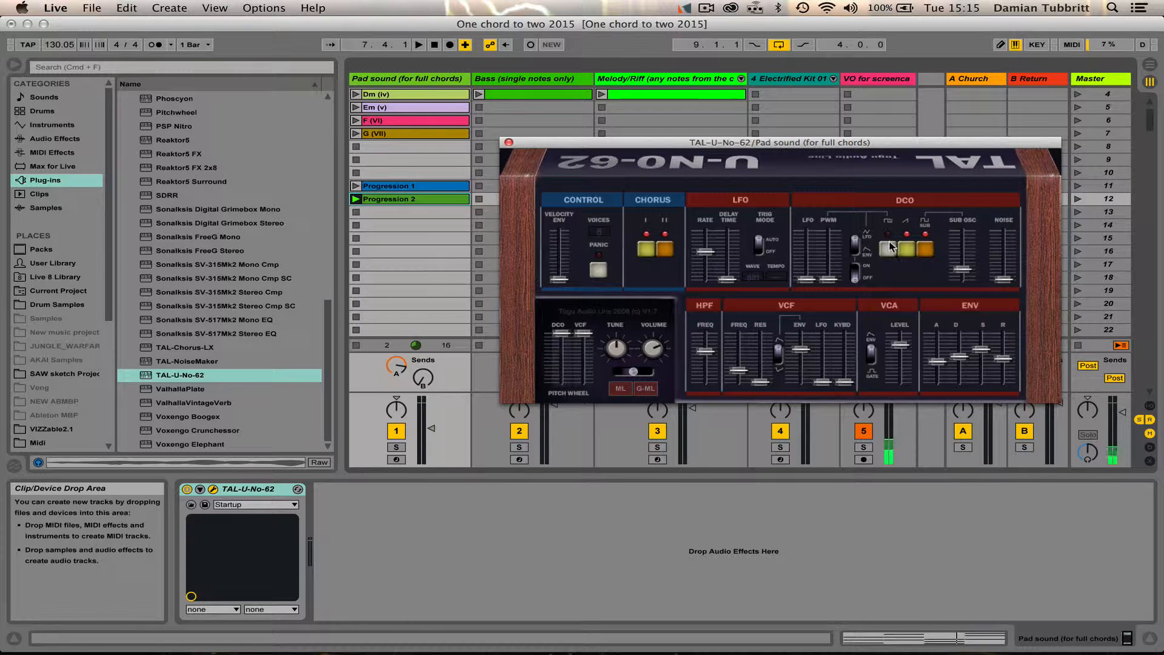
Compare the DCO waveforms on Progression 2 and raise the DCO PWM to just over half with its switch set to ON.
{"action": "left_click", "coordinate": [926, 248]}
{"action": "key", "text": "space"}
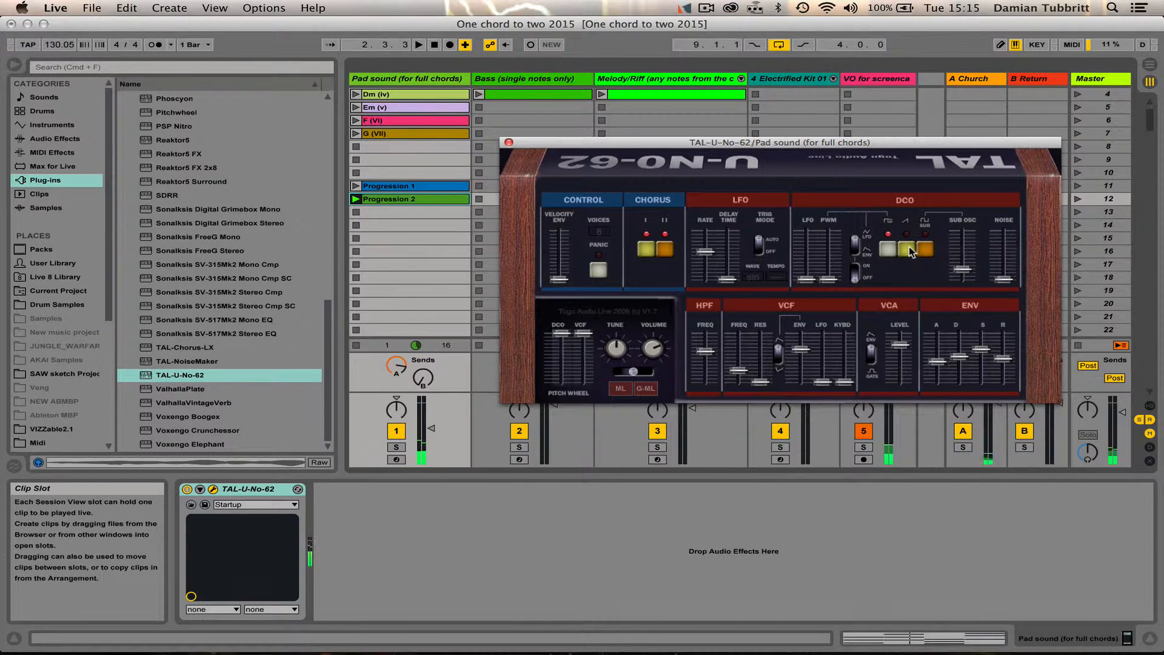
{"action": "key", "text": "space"}
{"action": "left_click", "coordinate": [856, 279]}
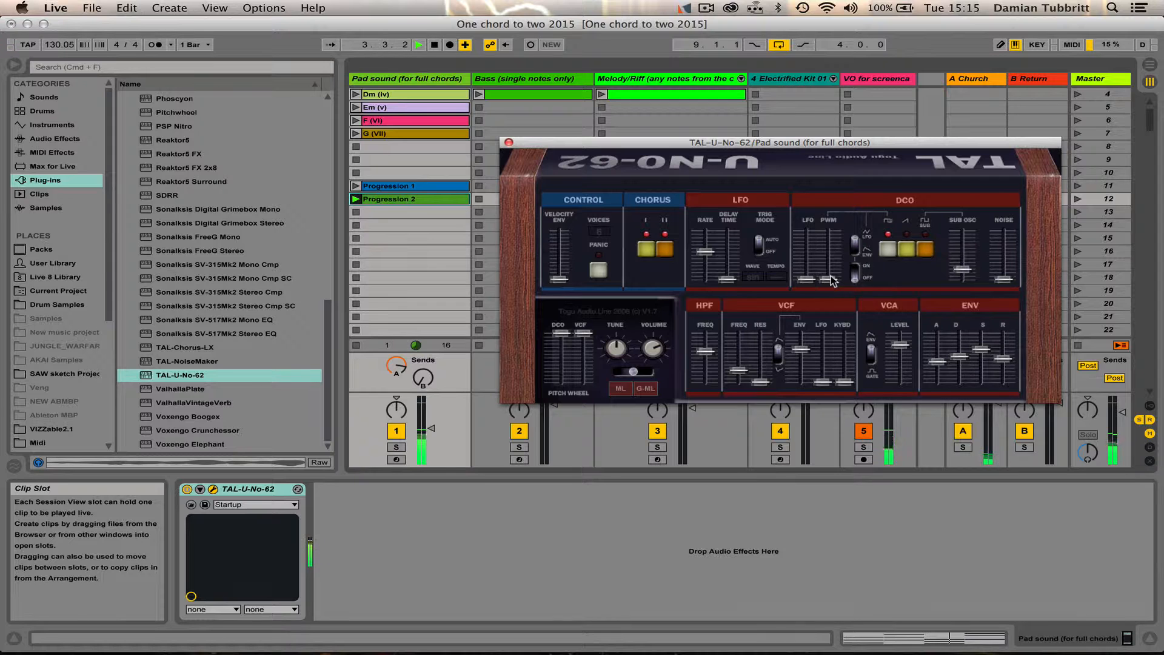
{"action": "left_click_drag", "start_coordinate": [827, 280], "coordinate": [829, 254]}
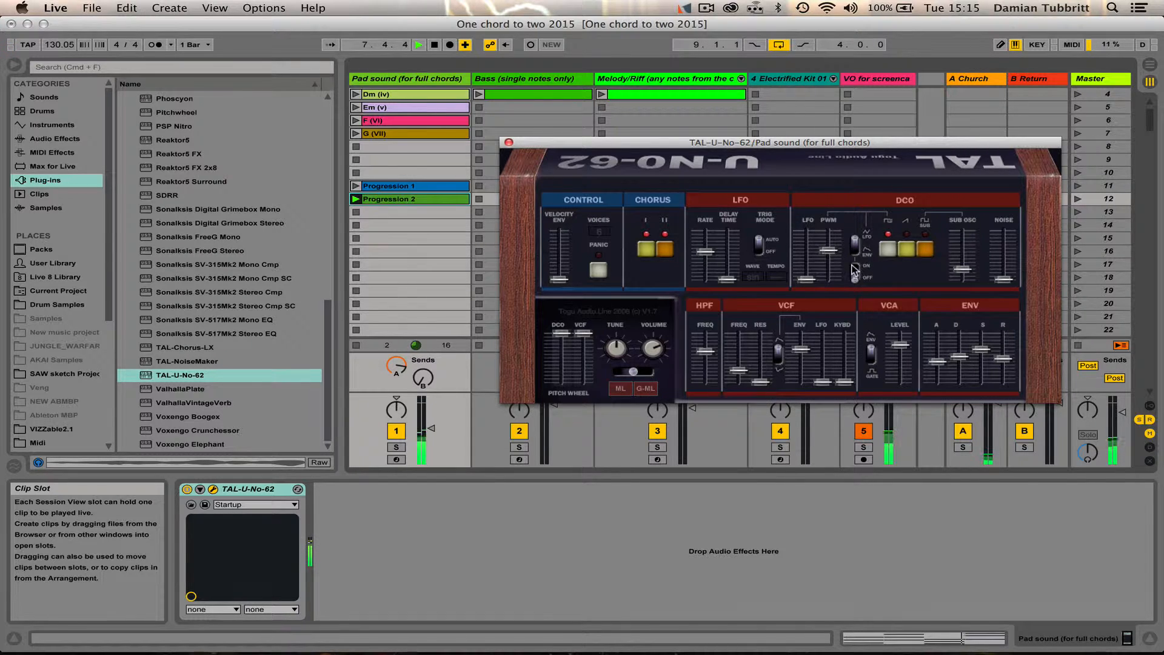
{"action": "left_click", "coordinate": [856, 270]}
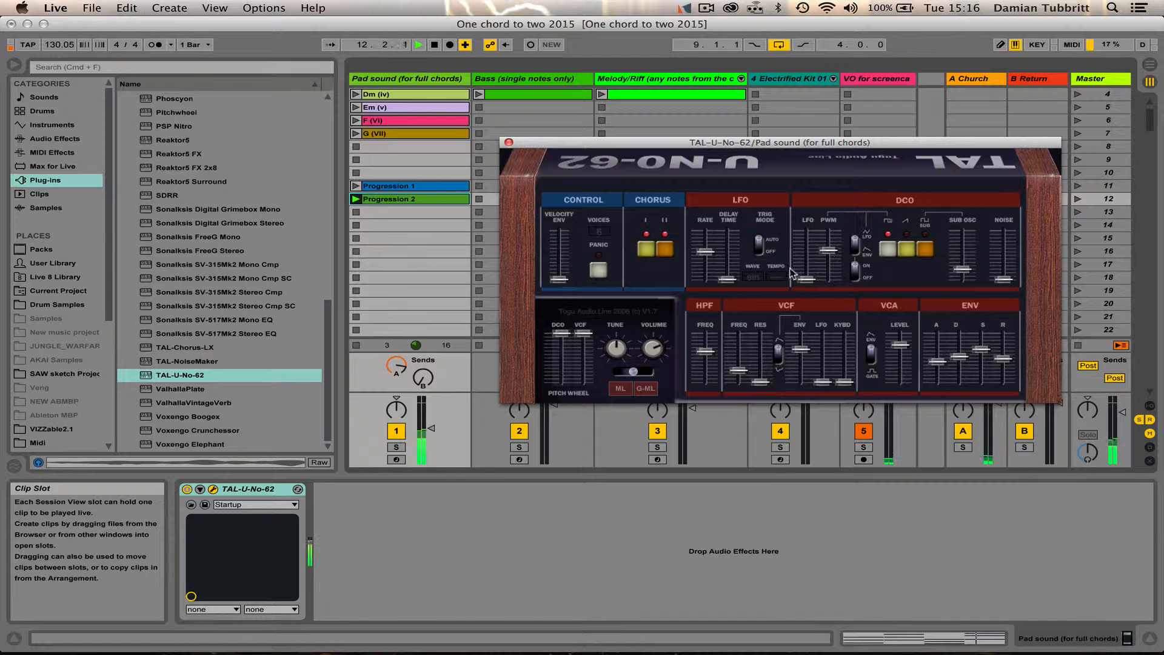
Set the LFO rate to about two thirds and raise the DCO LFO amount slightly while comparing waveforms on Progression 2.
{"action": "left_click_drag", "start_coordinate": [706, 251], "coordinate": [705, 255]}
{"action": "left_click", "coordinate": [909, 252]}
{"action": "left_click", "coordinate": [889, 248]}
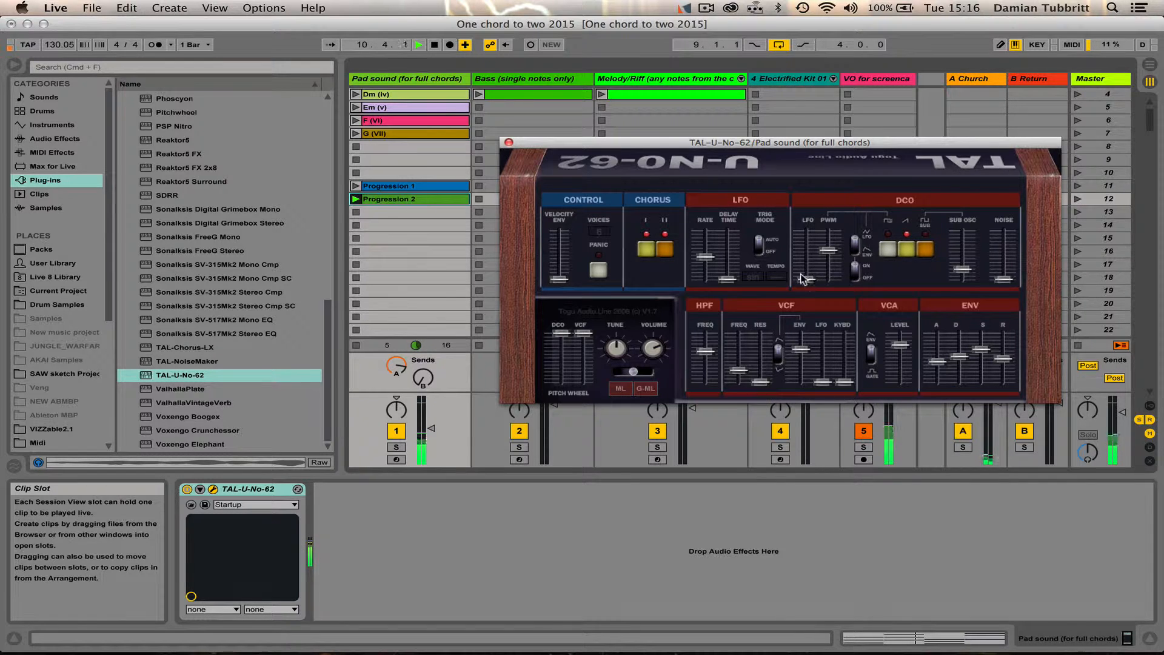
{"action": "mouse_move", "coordinate": [806, 280]}
{"action": "left_mouse_down"}
{"action": "mouse_move", "coordinate": [807, 264]}
{"action": "mouse_move", "coordinate": [810, 289]}
{"action": "mouse_move", "coordinate": [806, 269]}
{"action": "left_mouse_up"}
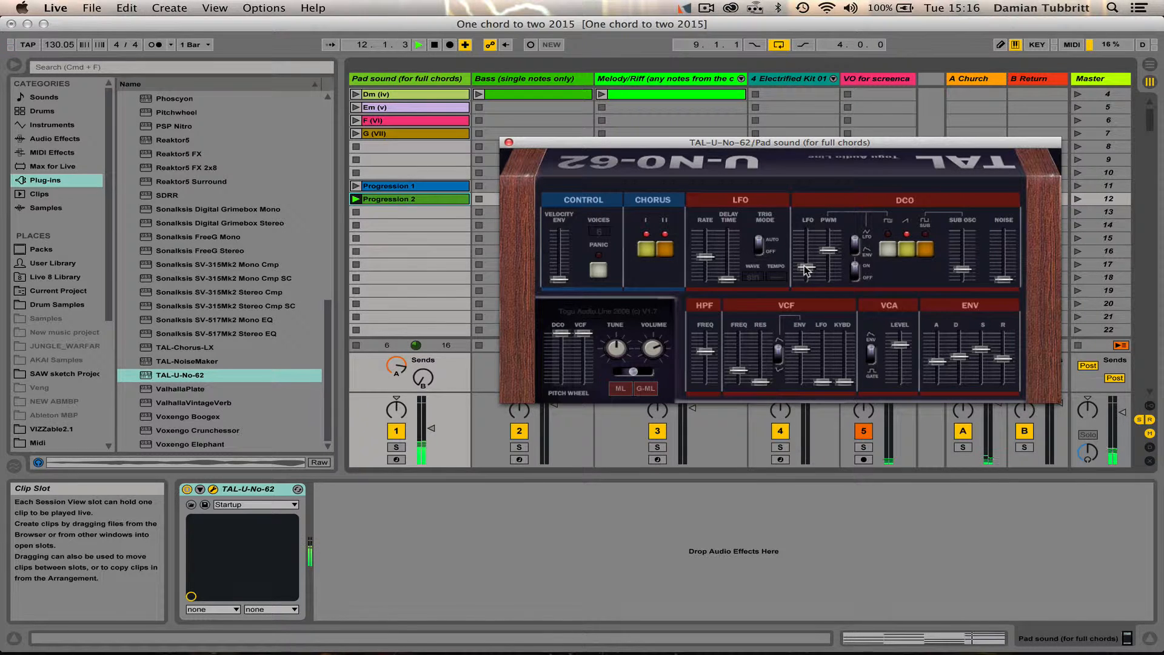
{"action": "left_click_drag", "start_coordinate": [705, 257], "coordinate": [704, 245]}
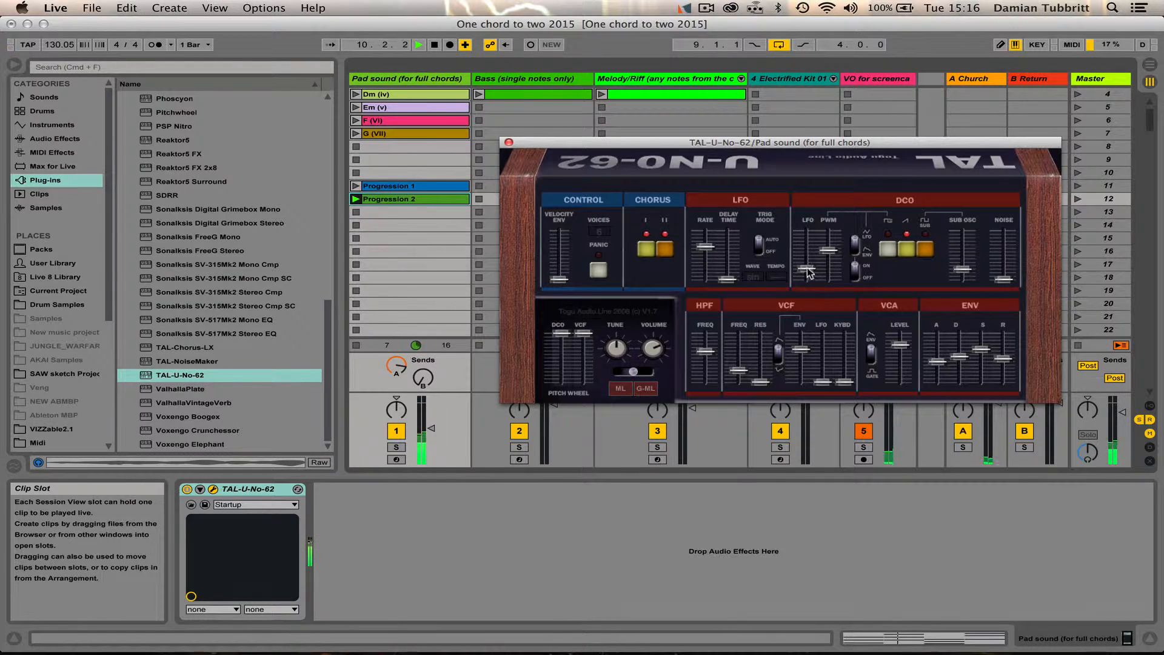
{"action": "left_click_drag", "start_coordinate": [807, 269], "coordinate": [806, 267]}
{"action": "left_click_drag", "start_coordinate": [808, 270], "coordinate": [809, 272]}
Adjust the VCF frequency and envelope amount, raise the ENV sustain to about four fifths and lower the attack slightly.
{"action": "left_click_drag", "start_coordinate": [741, 370], "coordinate": [802, 362]}
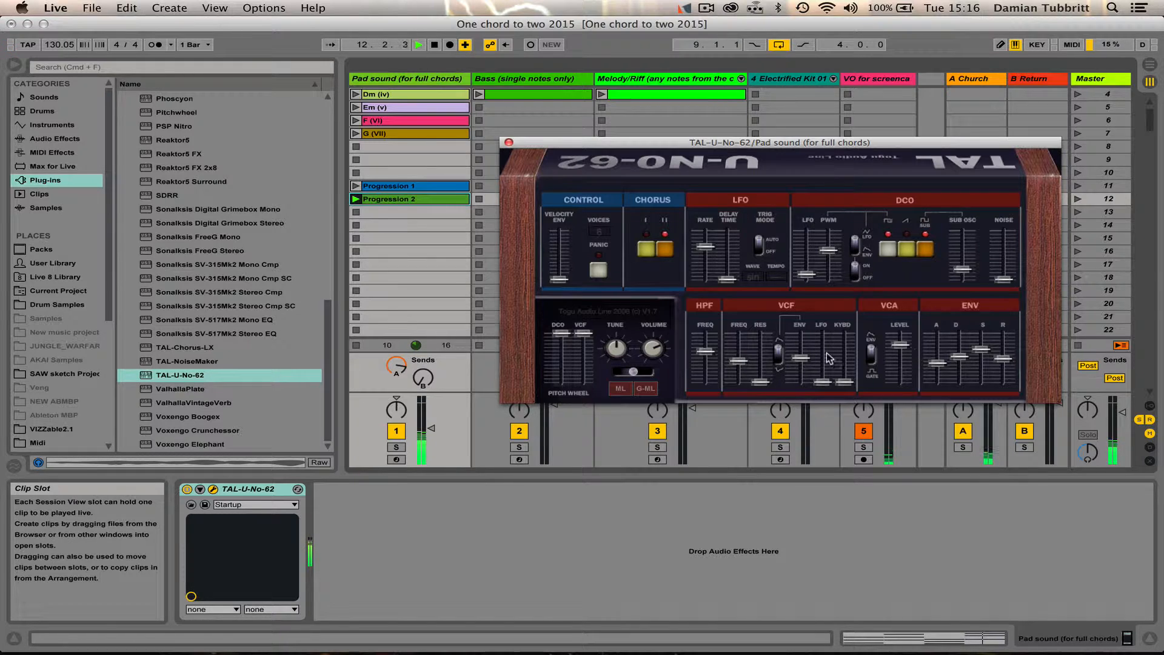
{"action": "left_click_drag", "start_coordinate": [799, 359], "coordinate": [740, 366]}
{"action": "left_click_drag", "start_coordinate": [982, 349], "coordinate": [956, 353]}
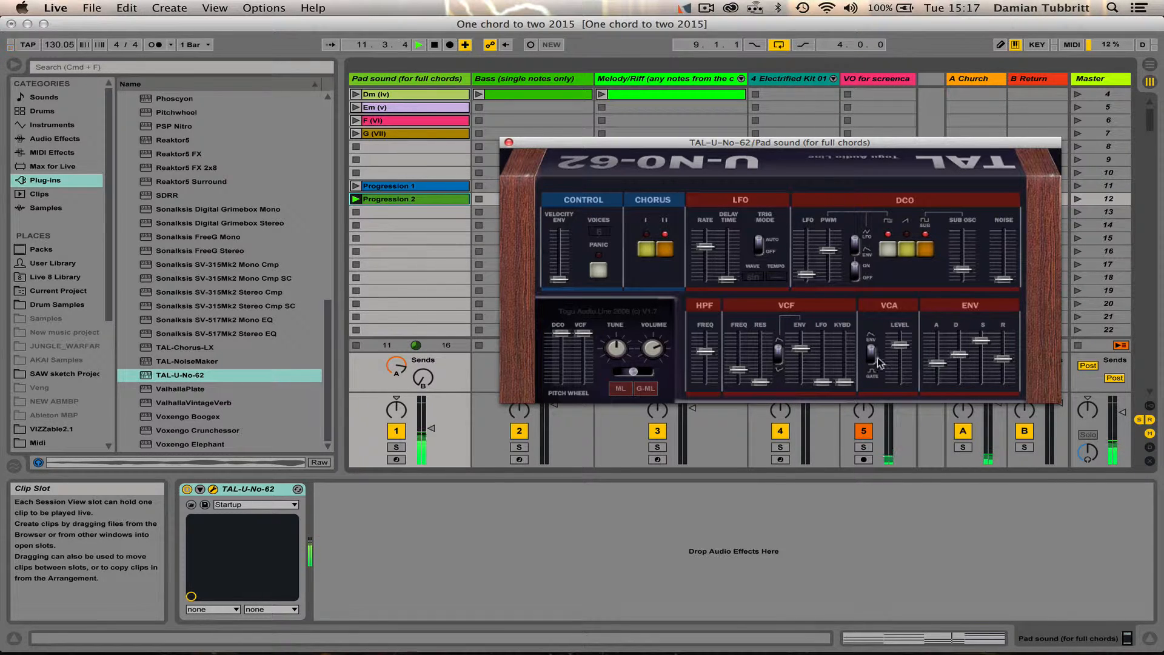
{"action": "left_click_drag", "start_coordinate": [799, 355], "coordinate": [800, 360]}
{"action": "left_click_drag", "start_coordinate": [934, 362], "coordinate": [932, 365]}
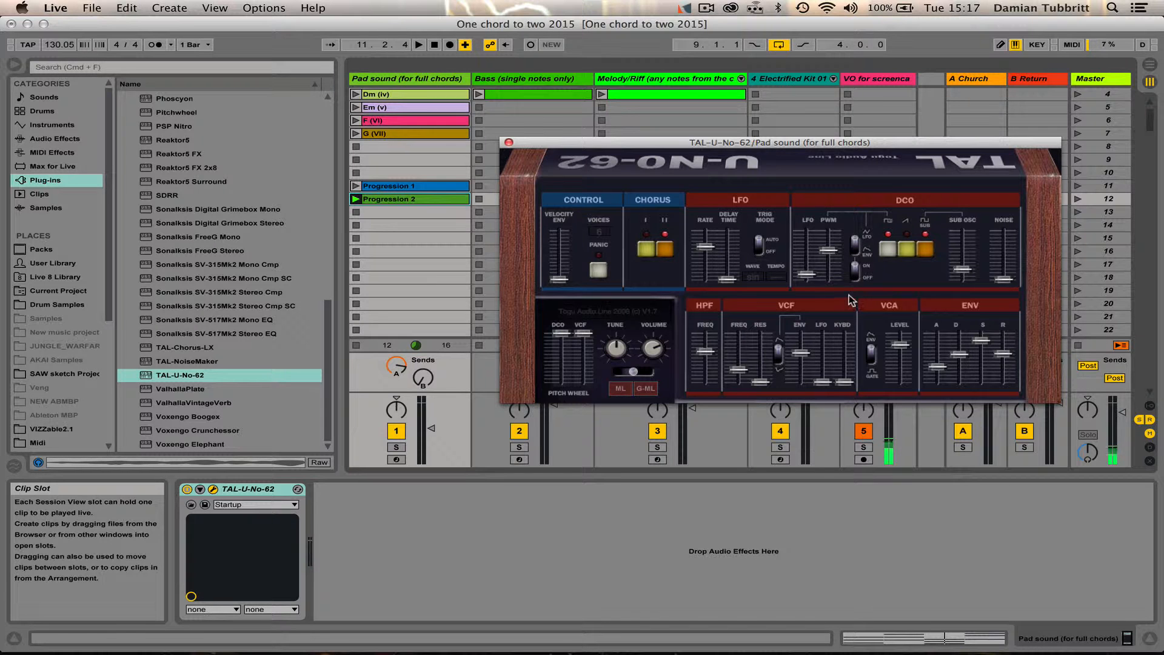
Delete TAL-U-No-62 from the Pad sound track and load the default Analog instrument in its place.
{"action": "left_click", "coordinate": [259, 490]}
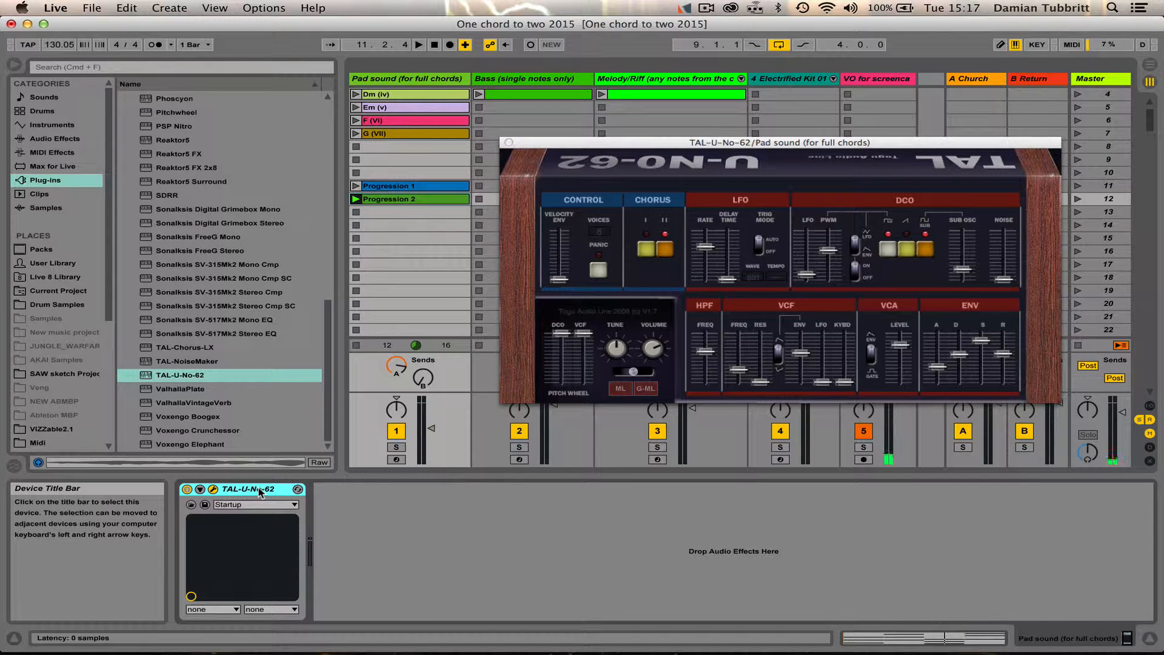
{"action": "key", "text": "Delete"}
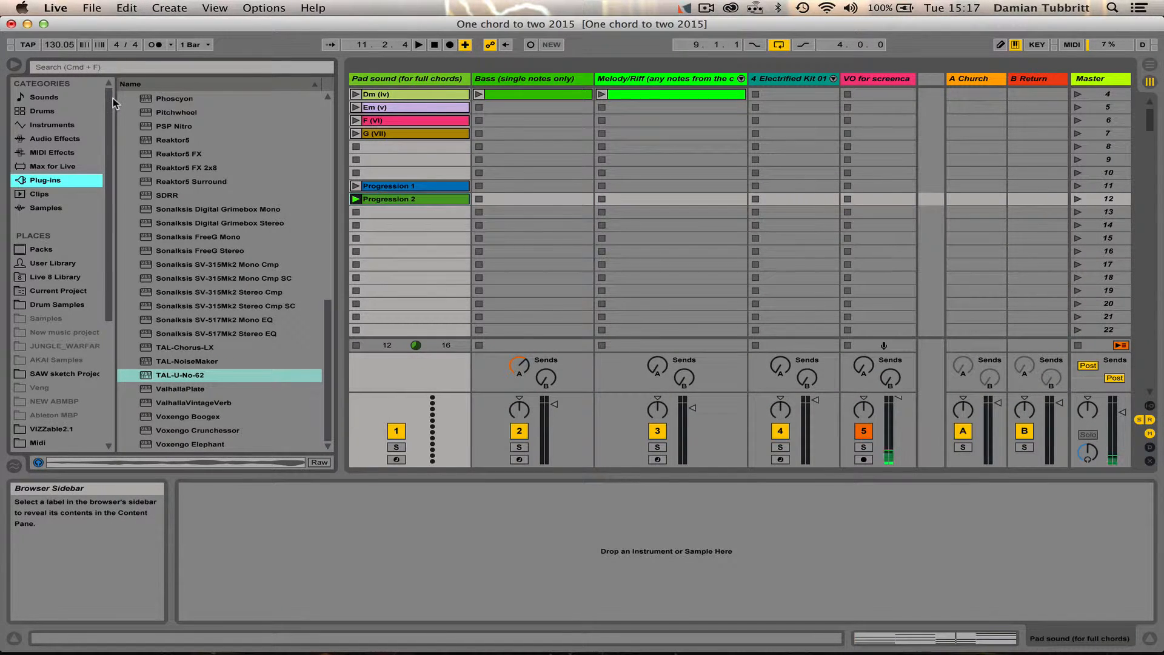
{"action": "left_click", "coordinate": [61, 125]}
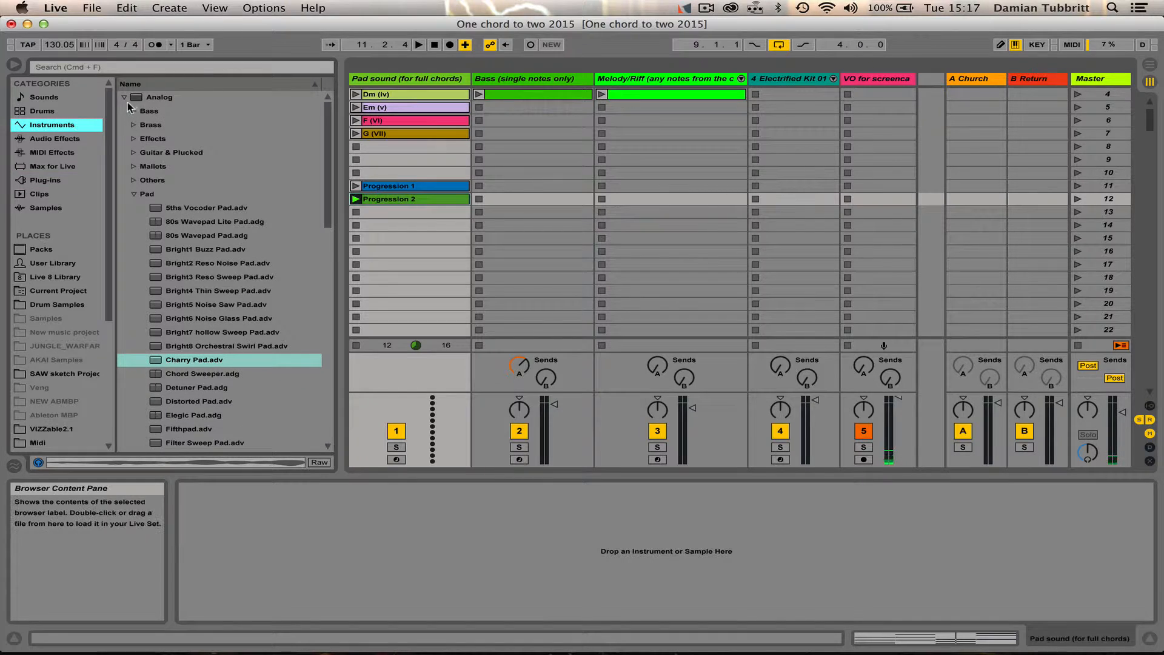
{"action": "left_click", "coordinate": [152, 98]}
{"action": "left_click_drag", "start_coordinate": [154, 103], "coordinate": [434, 80]}
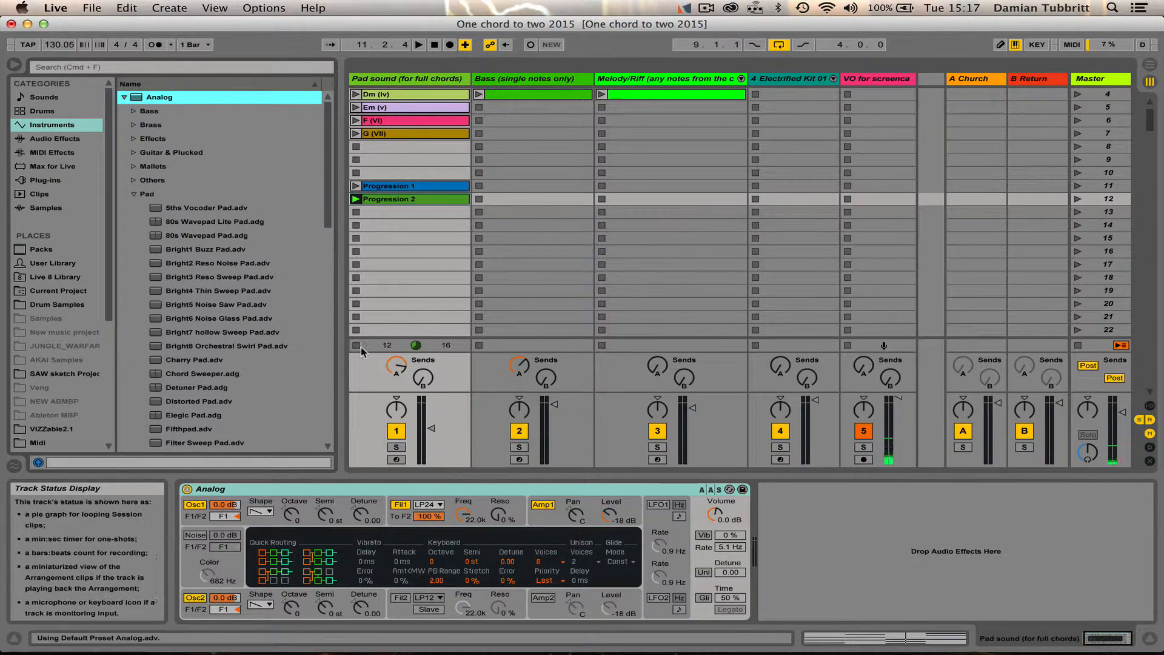
Turn off Analog's Oscillator 2 and set Oscillator 1's octave to 1 while Progression 2 plays.
{"action": "left_click", "coordinate": [196, 598]}
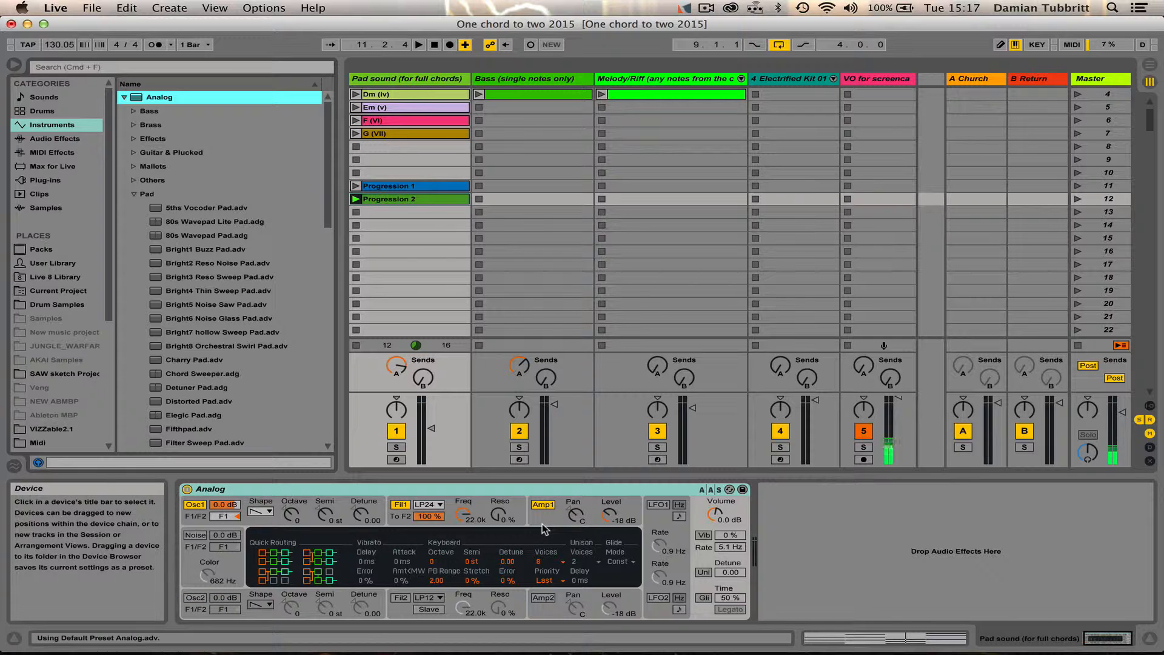
{"action": "key", "text": "space"}
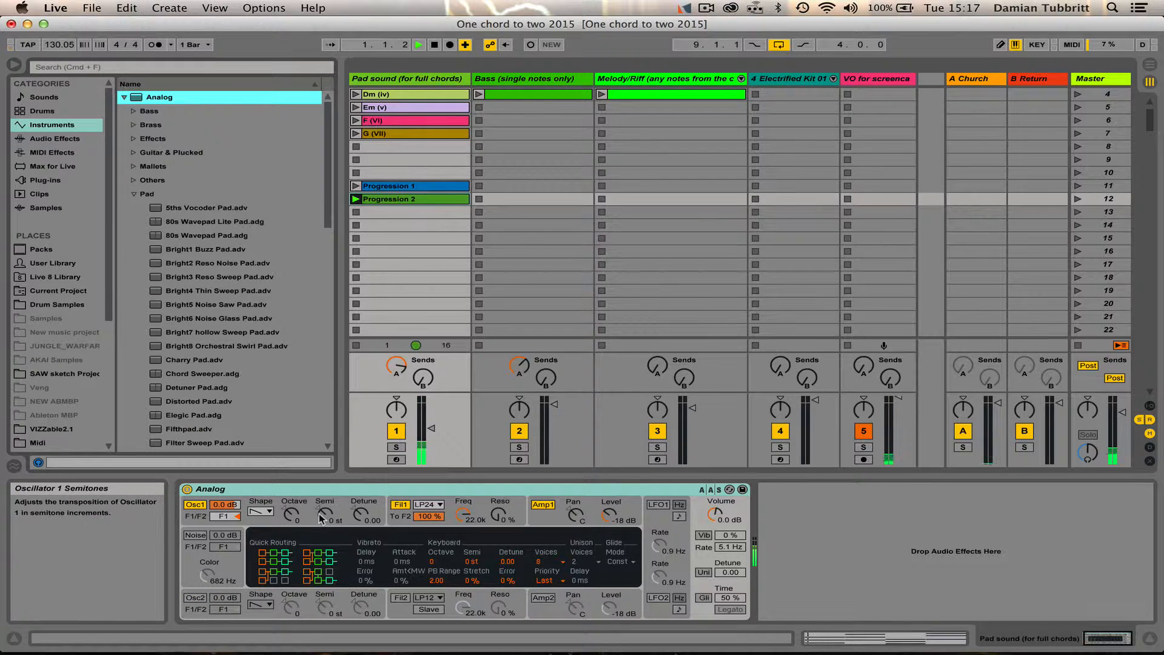
{"action": "left_click", "coordinate": [292, 514]}
{"action": "left_click_drag", "start_coordinate": [292, 514], "coordinate": [291, 500]}
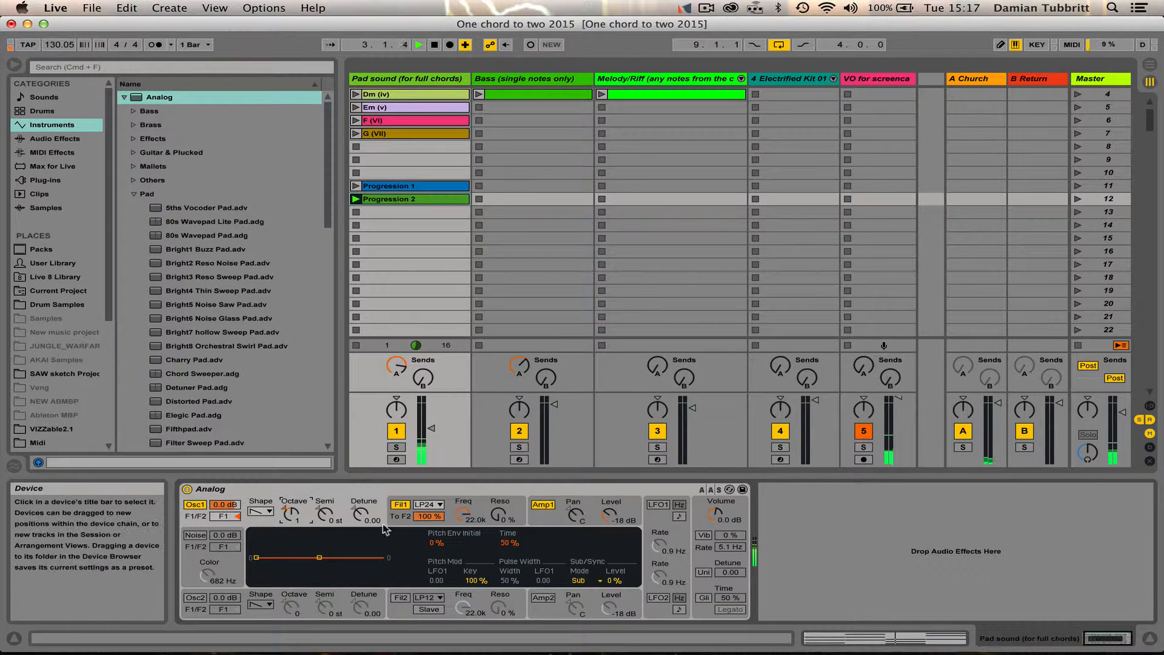
Set the Amp 1 envelope's attack to 469 ms and lengthen its release slightly.
{"action": "left_click", "coordinate": [413, 522]}
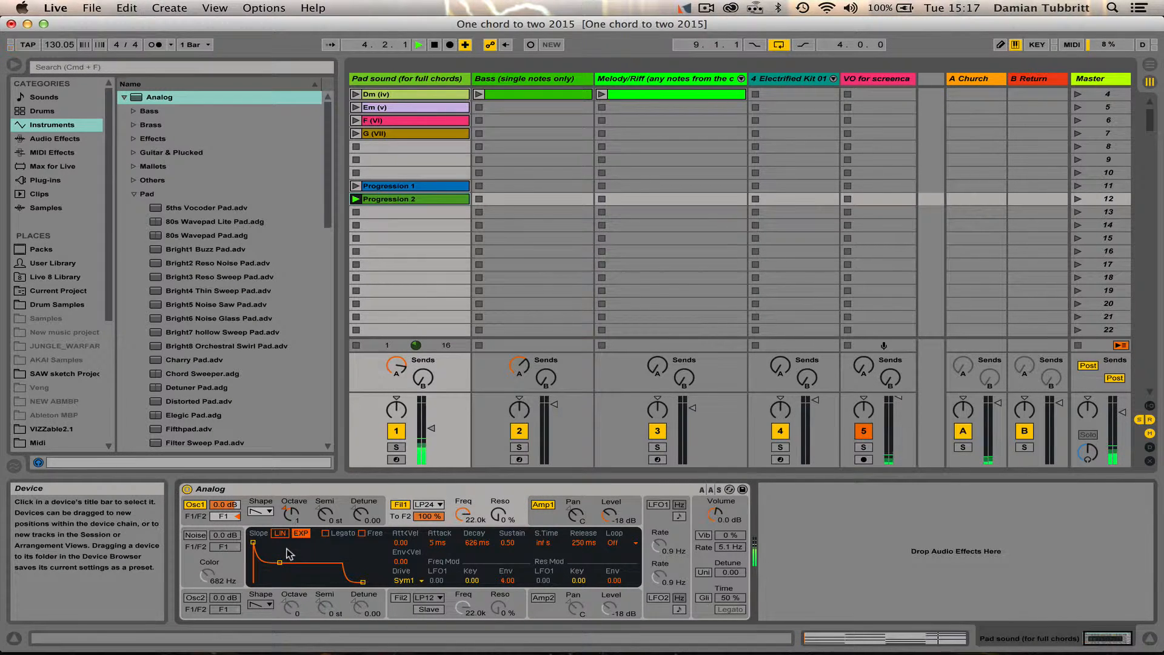
{"action": "left_click", "coordinate": [547, 520]}
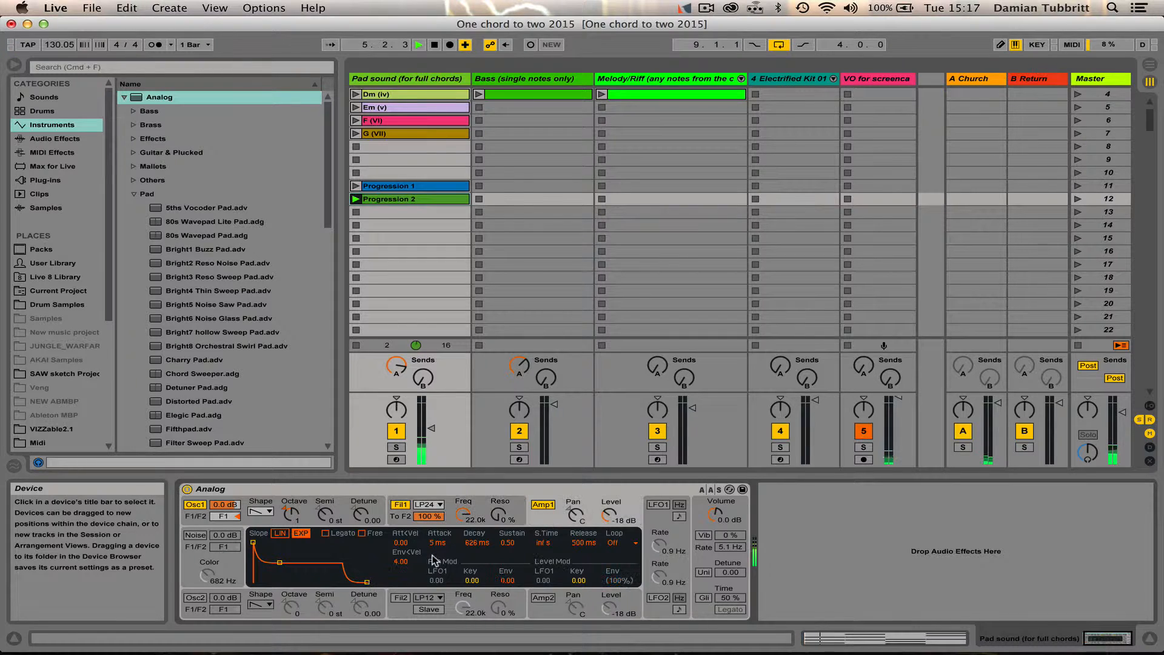
{"action": "left_click_drag", "start_coordinate": [253, 543], "coordinate": [279, 542]}
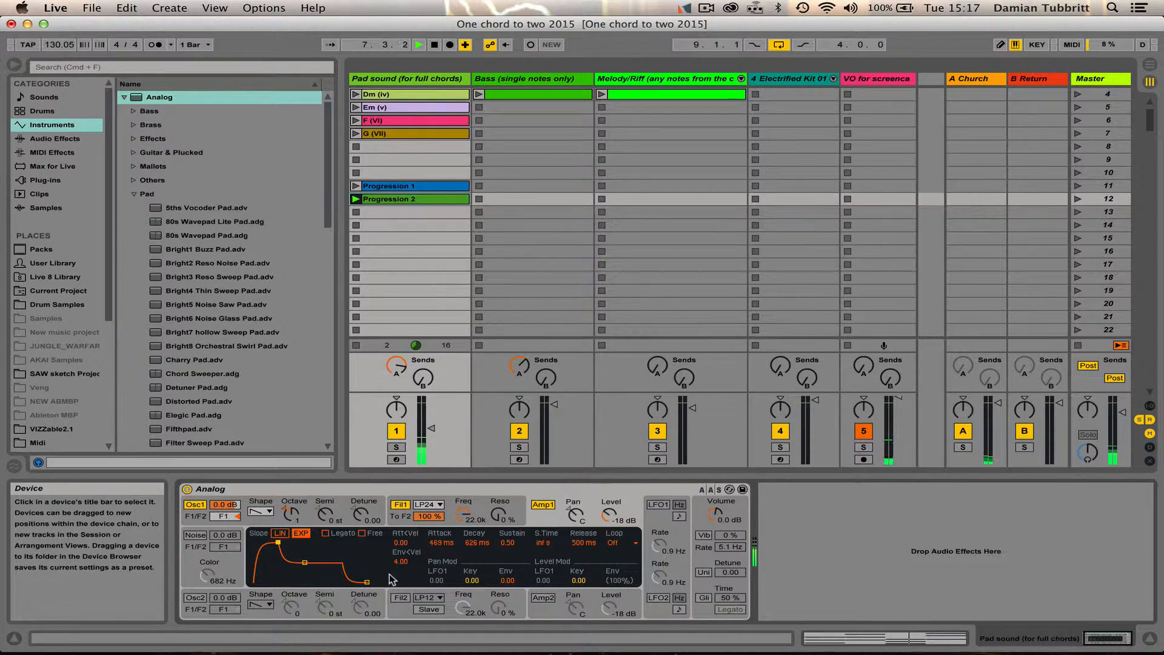
{"action": "left_click_drag", "start_coordinate": [367, 582], "coordinate": [372, 582]}
Lower Filter 1's cutoff to 1.1k and set its envelope to a 351 ms attack and 3.06 s release.
{"action": "left_click_drag", "start_coordinate": [466, 522], "coordinate": [466, 552]}
{"action": "left_click_drag", "start_coordinate": [256, 544], "coordinate": [276, 542]}
{"action": "left_click_drag", "start_coordinate": [364, 584], "coordinate": [372, 582]}
{"action": "left_click_drag", "start_coordinate": [463, 514], "coordinate": [463, 519]}
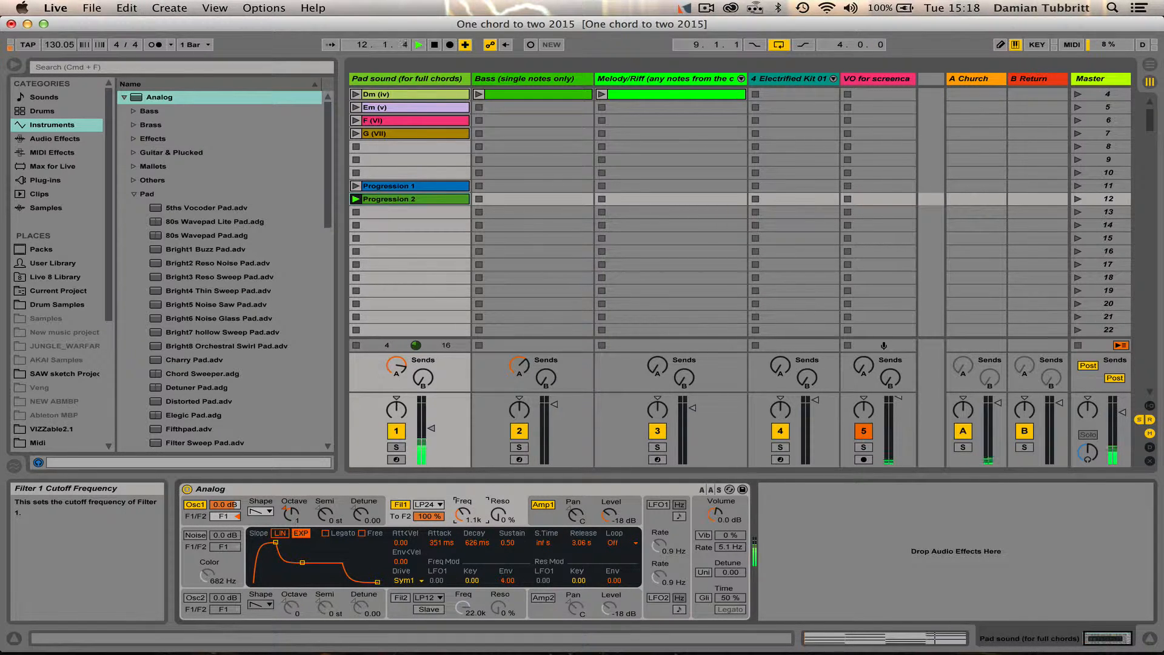
Try vibrato at 48 % and unison with 43.75 detune on the pad, and switch both off again.
{"action": "left_click", "coordinate": [703, 535]}
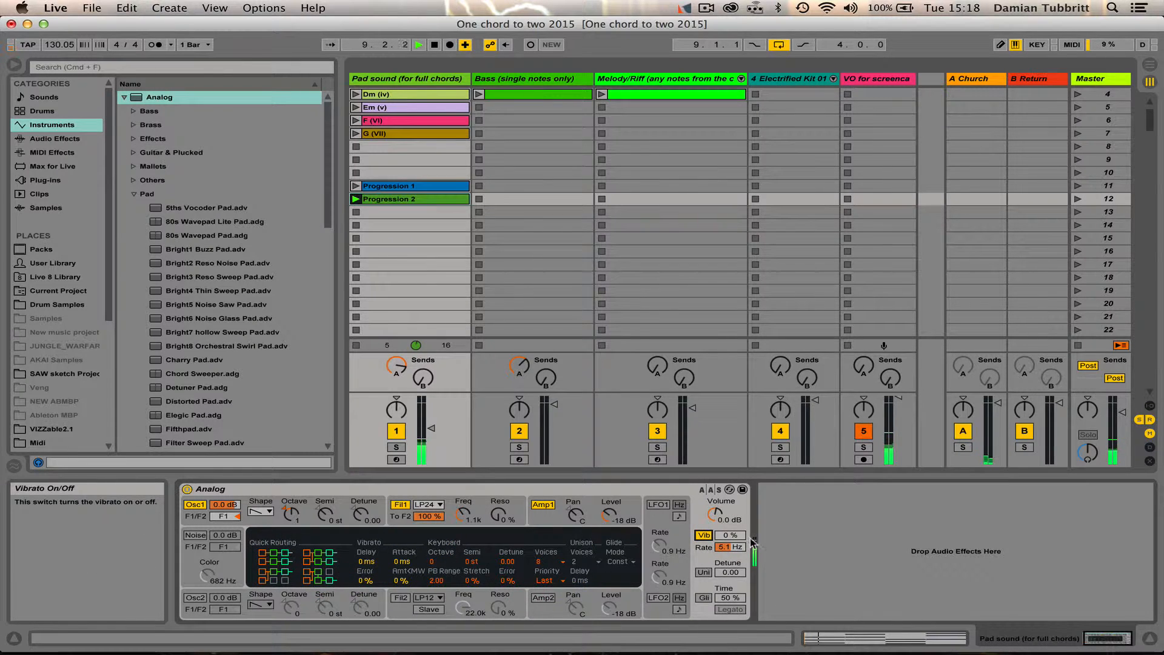
{"action": "left_click_drag", "start_coordinate": [731, 534], "coordinate": [731, 528]}
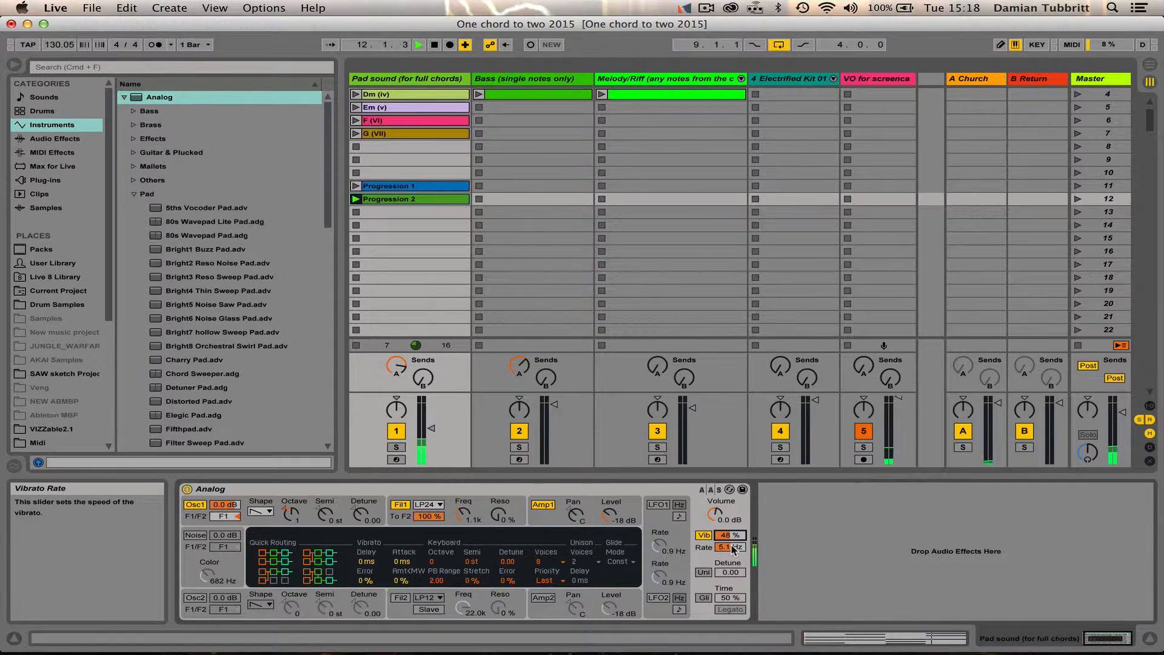
{"action": "left_click", "coordinate": [707, 574]}
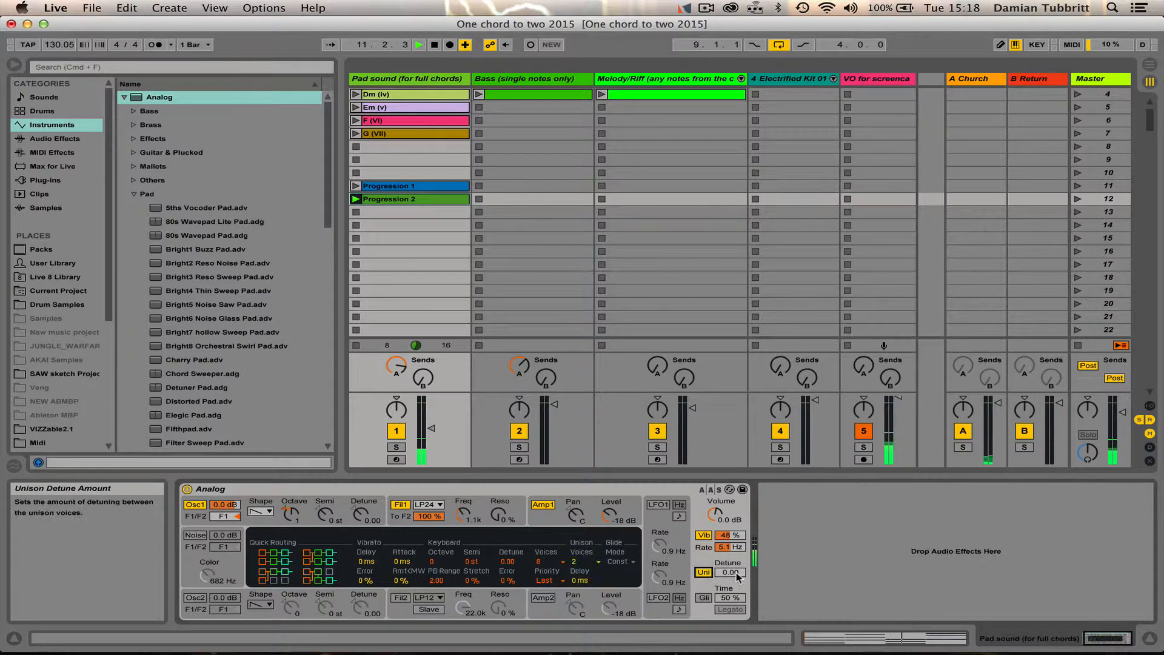
{"action": "left_click", "coordinate": [731, 573]}
{"action": "left_click_drag", "start_coordinate": [730, 573], "coordinate": [731, 546]}
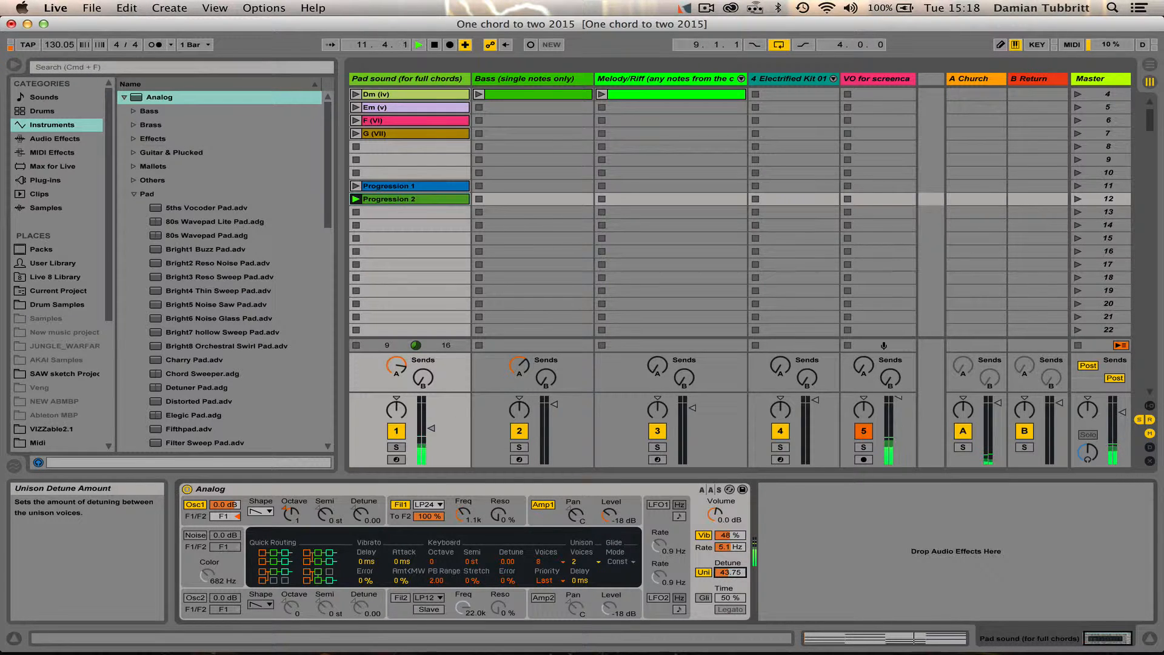
{"action": "left_click", "coordinate": [704, 572]}
{"action": "left_click", "coordinate": [705, 536]}
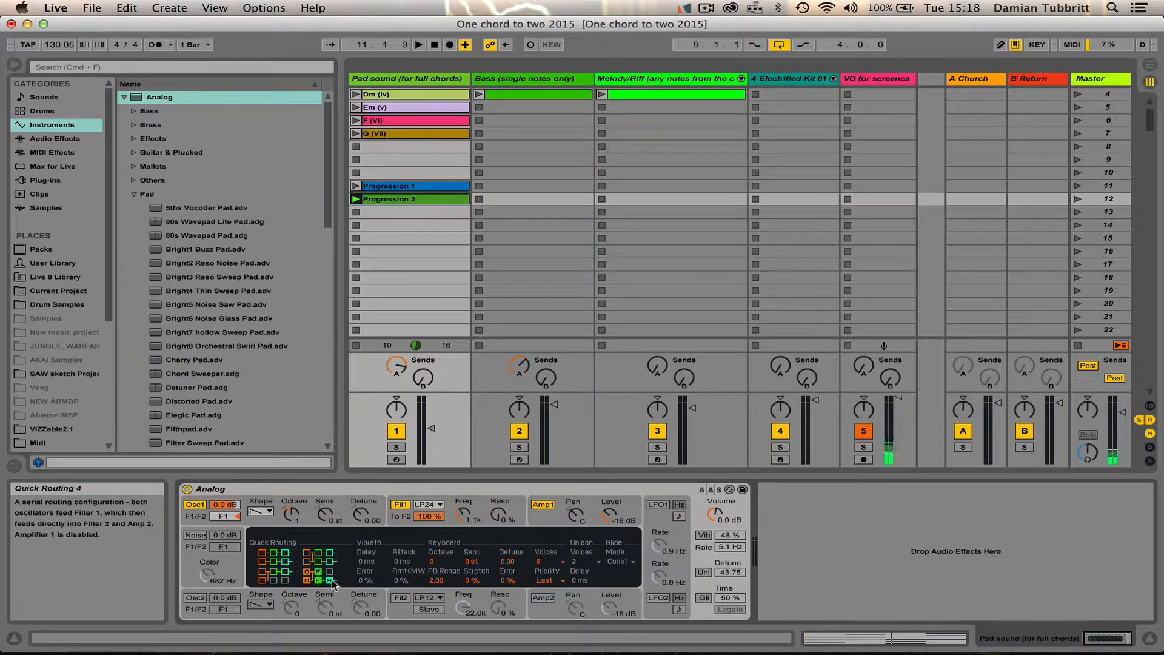
Turn on Amp 2 and Filter 2 in Analog and turn off Amp 1.
{"action": "left_click", "coordinate": [544, 598]}
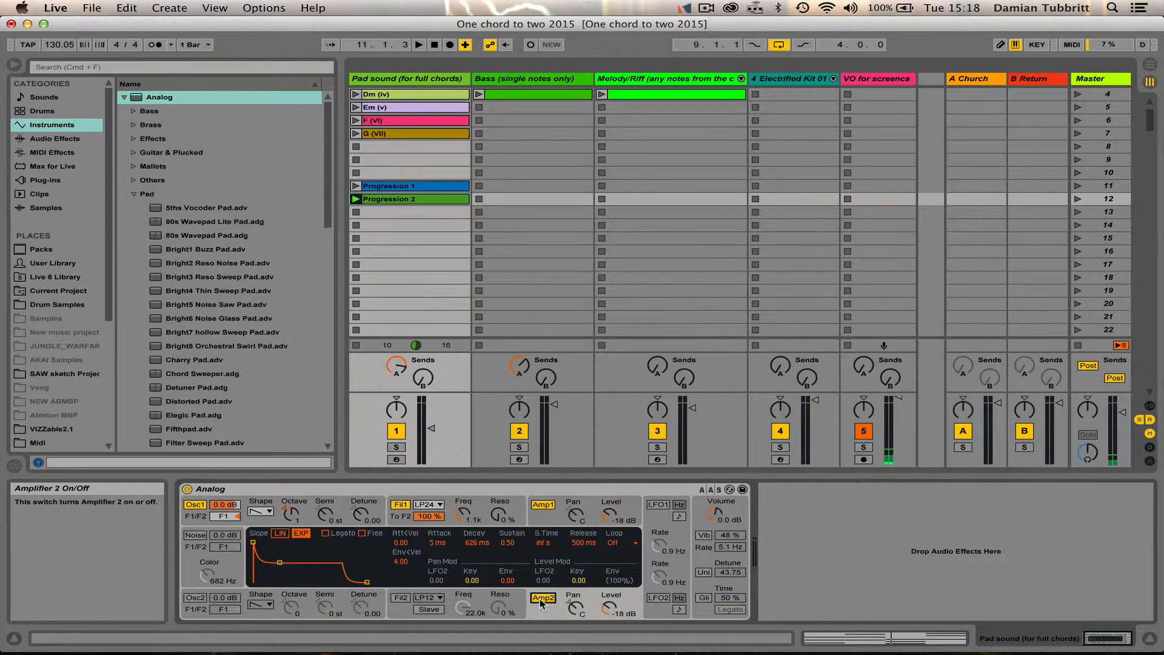
{"action": "left_click", "coordinate": [401, 598]}
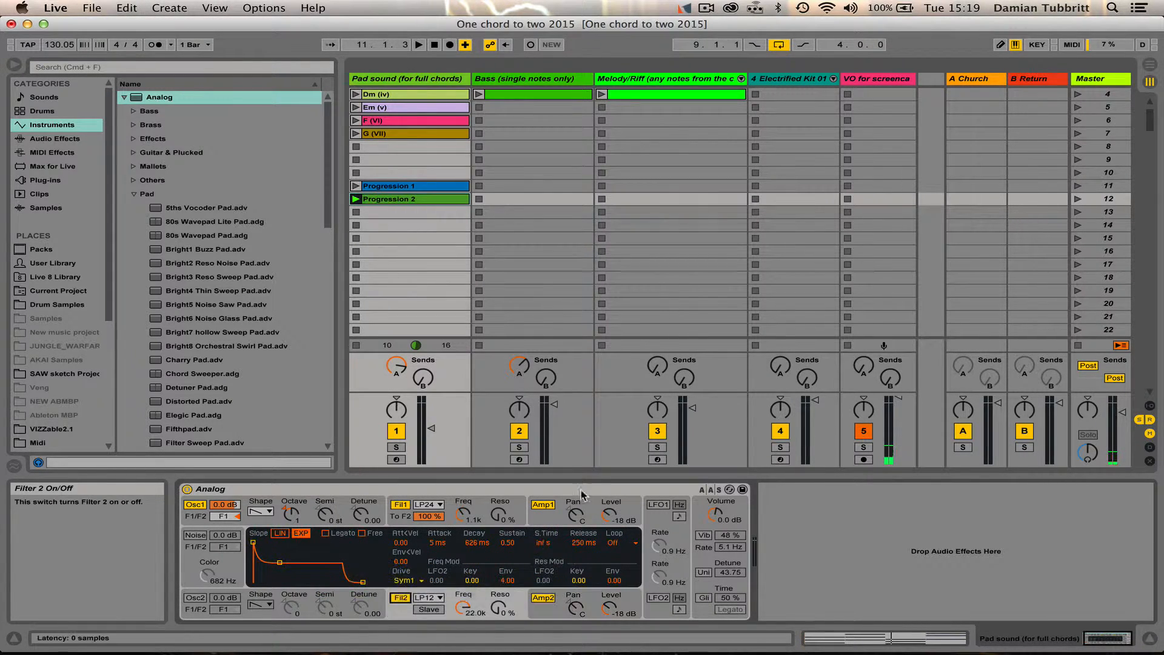
{"action": "left_click", "coordinate": [546, 505]}
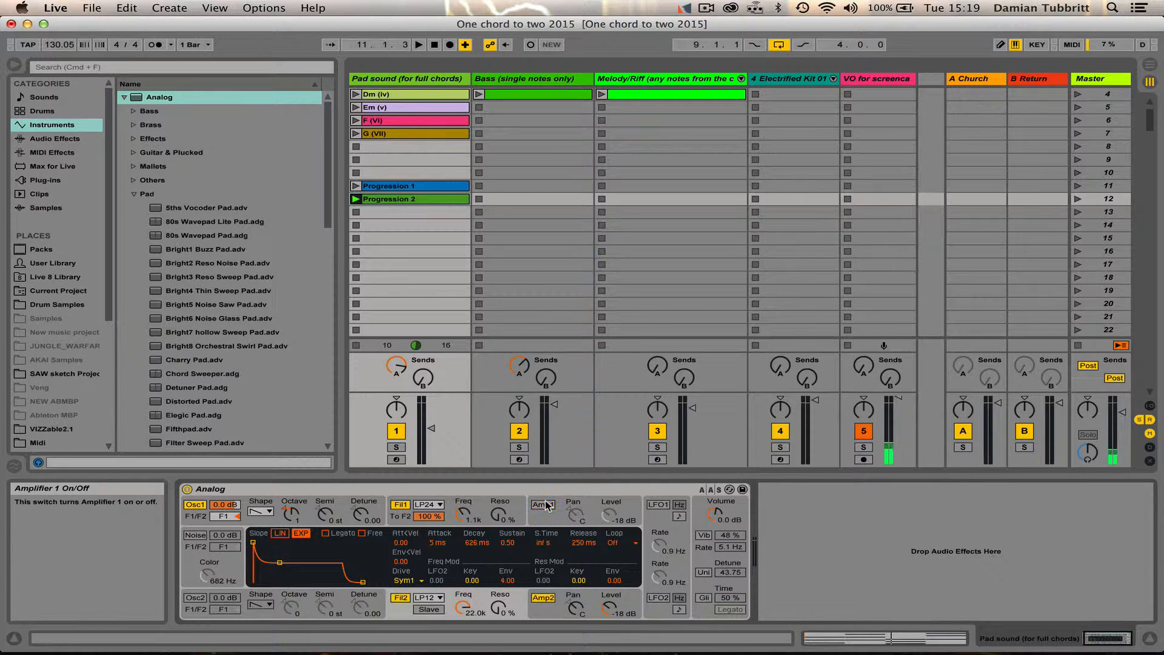
Set Filter 1's type to high-pass 12dB/oct and Filter 2's type to low-pass 24dB/oct.
{"action": "left_click", "coordinate": [441, 506]}
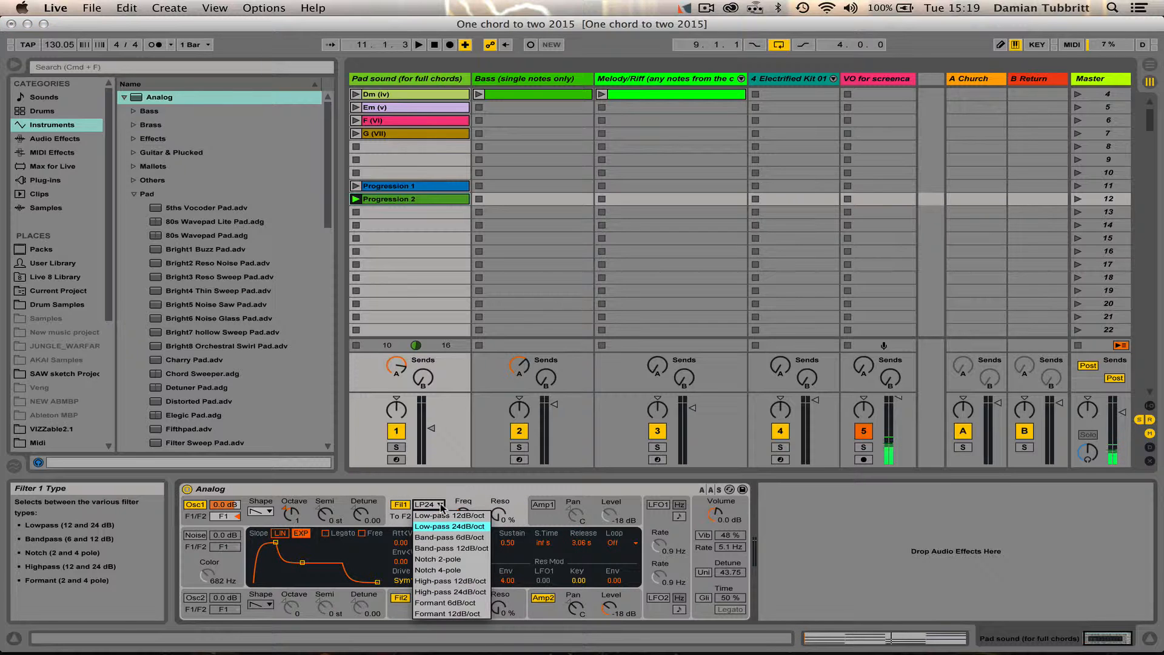
{"action": "left_click", "coordinate": [431, 582]}
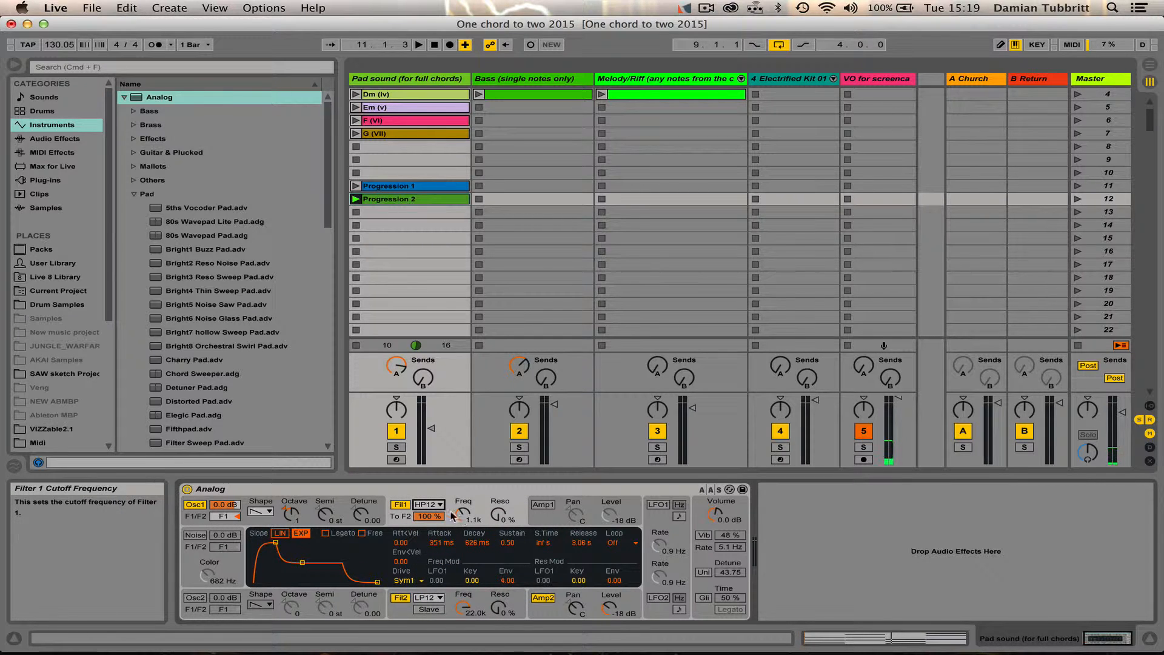
{"action": "left_click", "coordinate": [435, 599]}
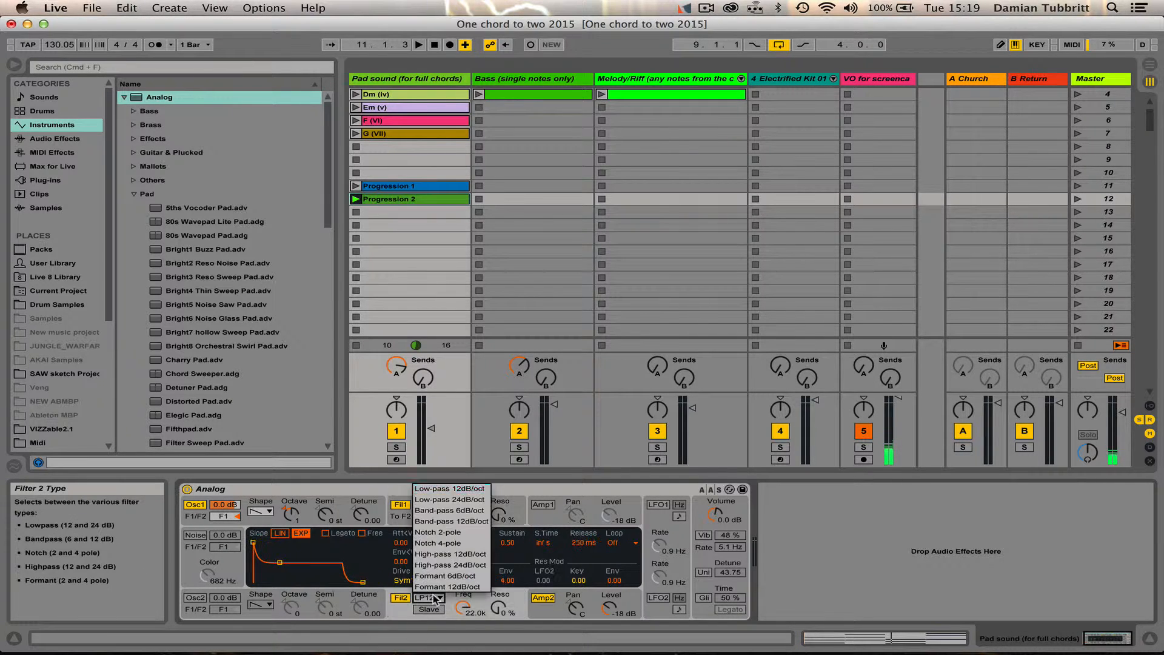
{"action": "left_click", "coordinate": [454, 501]}
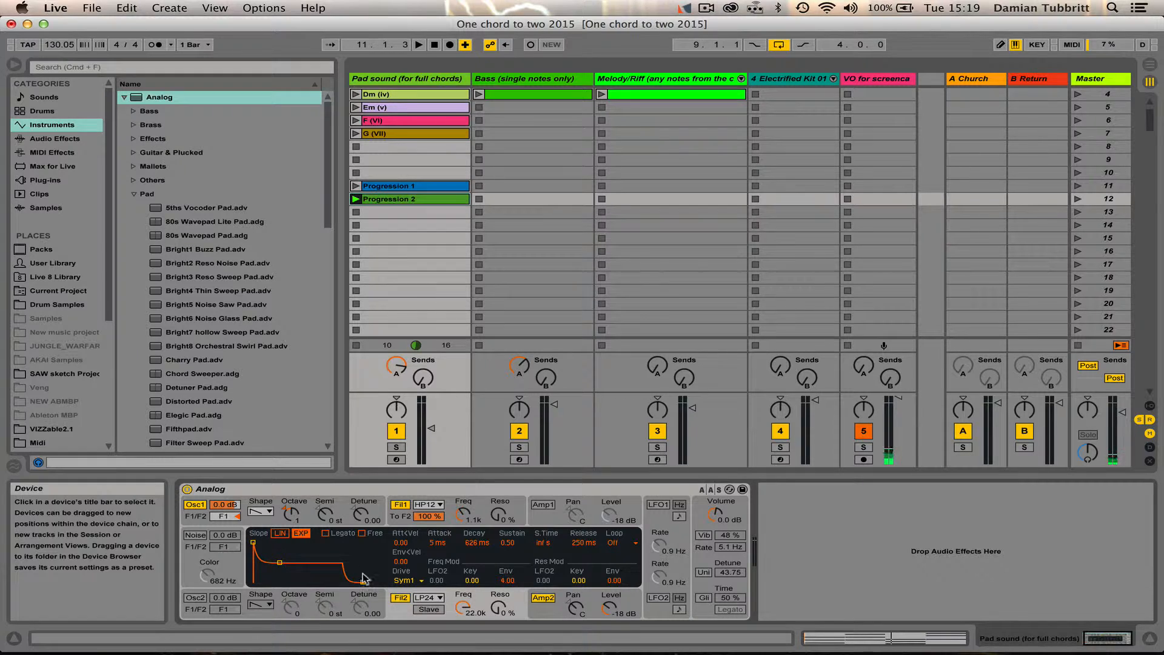
Shape Filter 2's envelope with a 1.29 s attack and a 1.11 s release.
{"action": "left_click", "coordinate": [547, 523]}
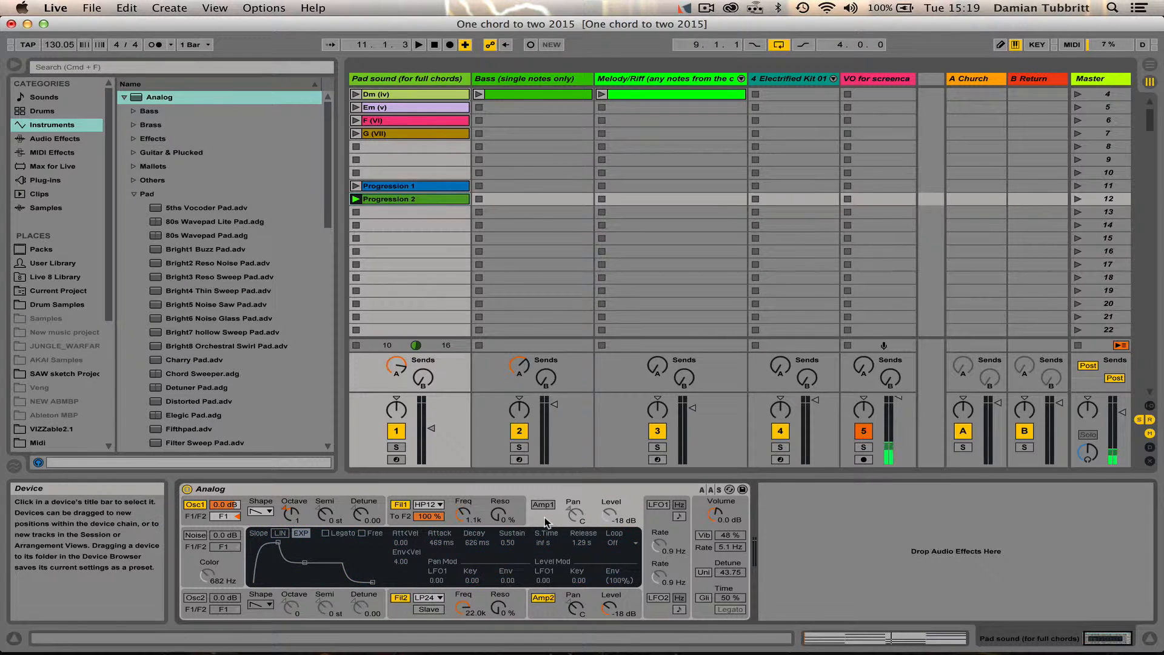
{"action": "left_click", "coordinate": [450, 609]}
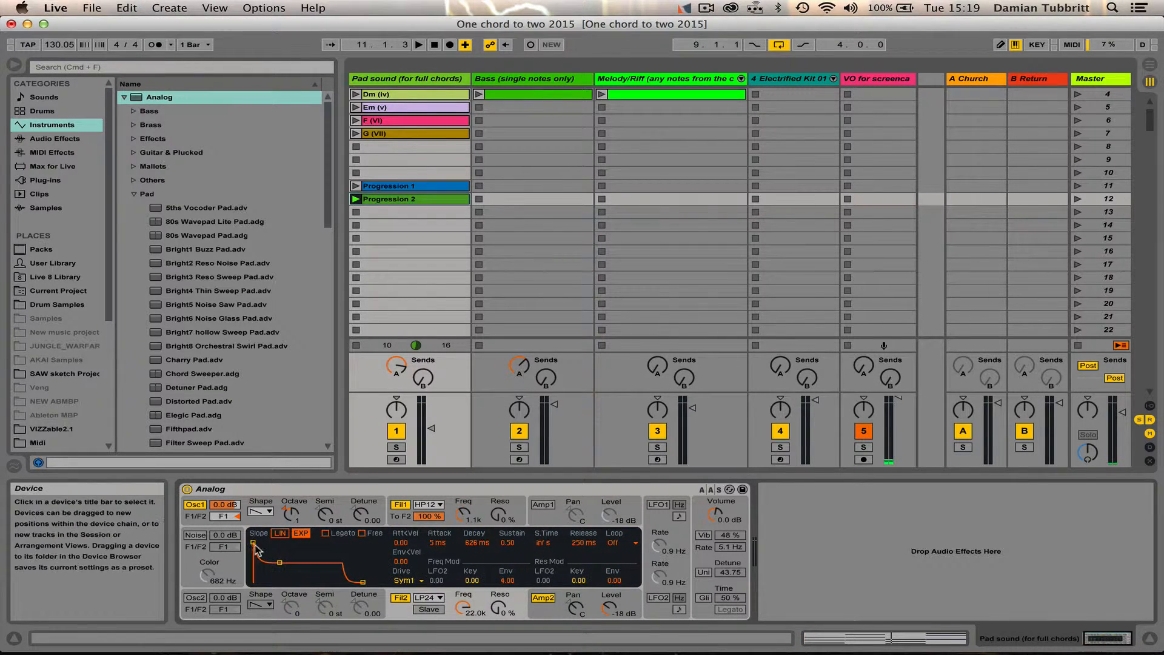
{"action": "left_click_drag", "start_coordinate": [253, 543], "coordinate": [284, 541]}
{"action": "left_click_drag", "start_coordinate": [362, 582], "coordinate": [372, 582]}
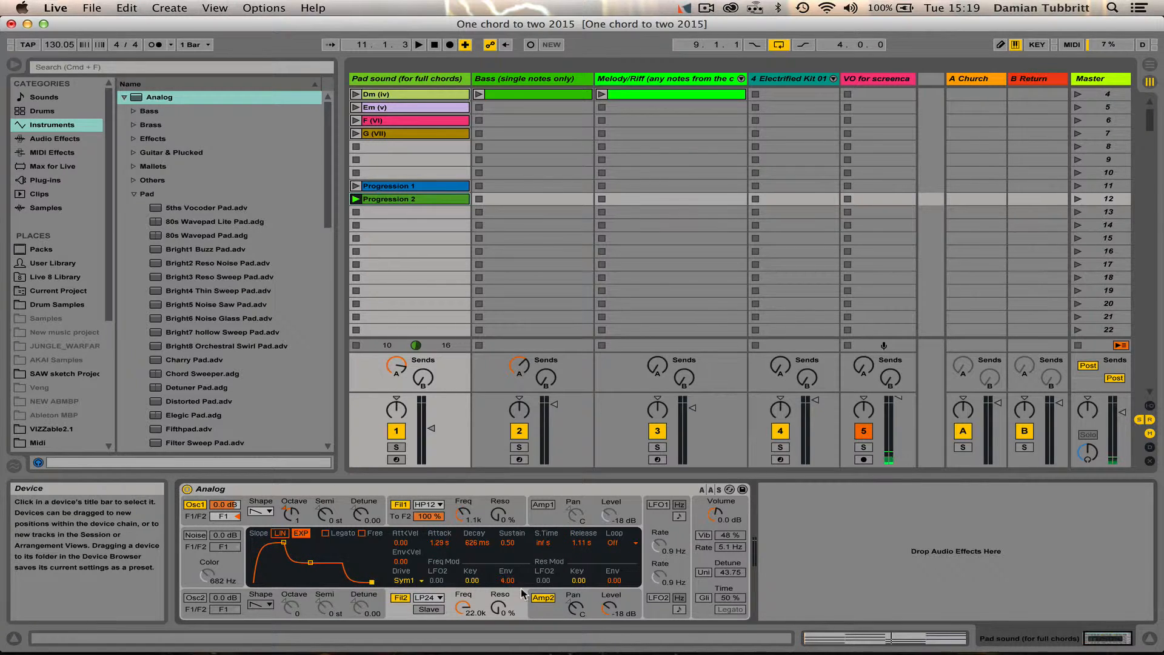
Shape the Amp 2 envelope with a 1.99 s attack and a 3.54 s release.
{"action": "left_click", "coordinate": [551, 610]}
{"action": "left_click_drag", "start_coordinate": [253, 542], "coordinate": [286, 541]}
{"action": "left_click_drag", "start_coordinate": [367, 582], "coordinate": [378, 582]}
Play the progression while lowering Filter 1's cutoff to 223 and Filter 2's cutoff to 1.8k.
{"action": "key", "text": "space"}
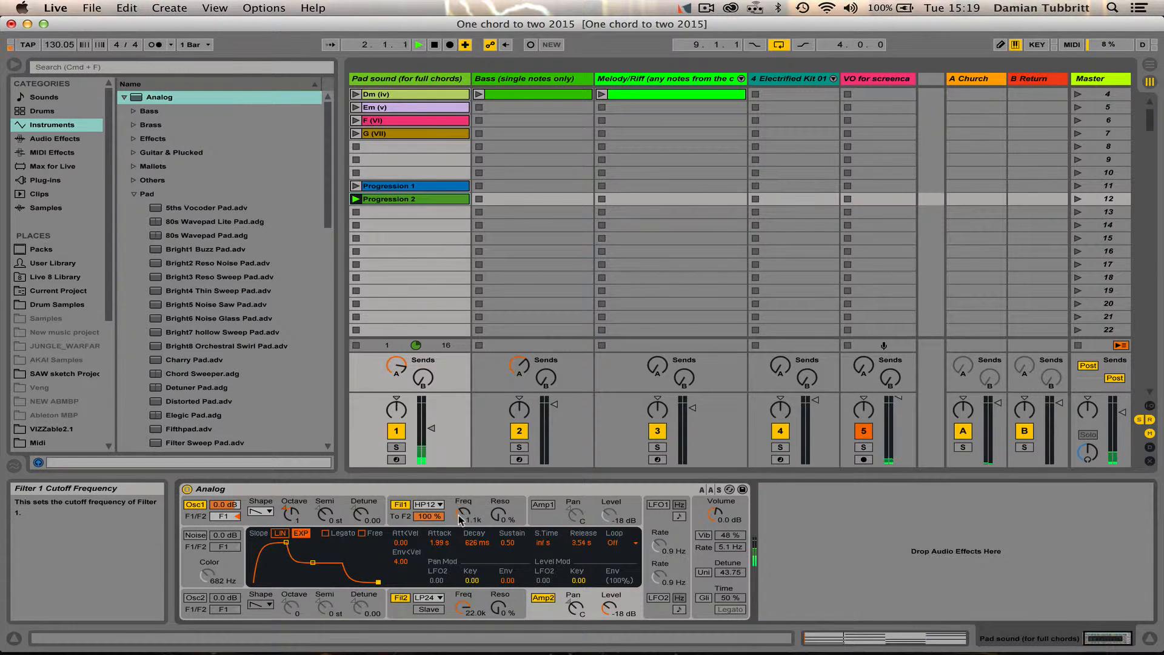
{"action": "left_click_drag", "start_coordinate": [459, 519], "coordinate": [459, 527]}
{"action": "left_click_drag", "start_coordinate": [464, 607], "coordinate": [464, 628]}
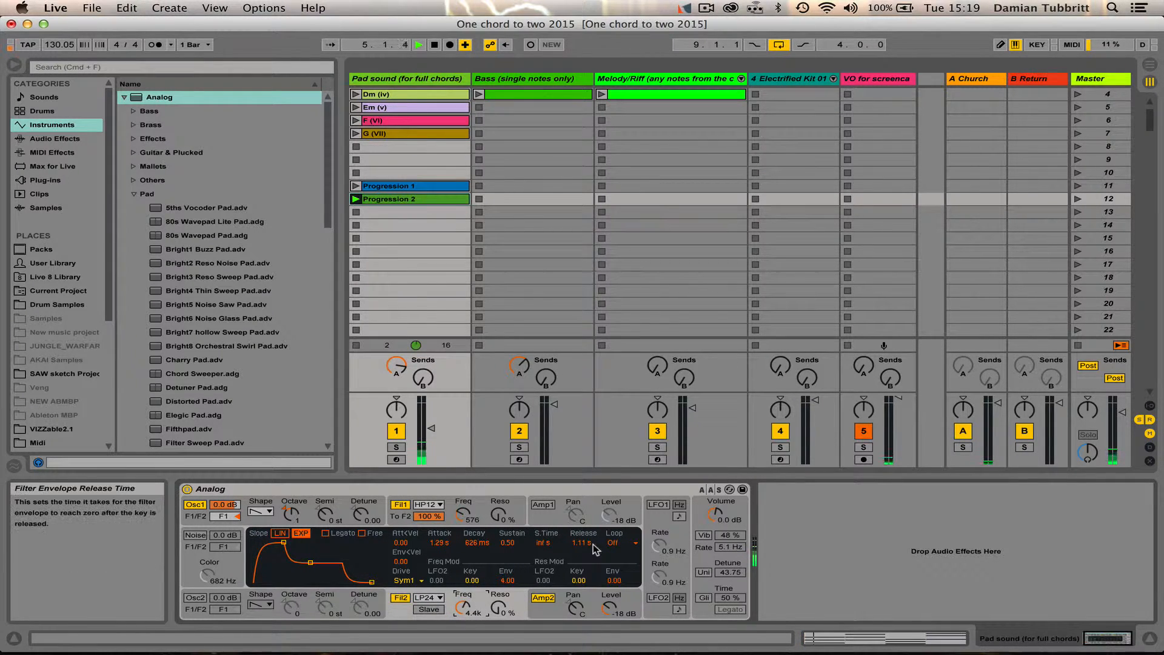
{"action": "left_click_drag", "start_coordinate": [471, 524], "coordinate": [463, 517]}
{"action": "left_click_drag", "start_coordinate": [472, 607], "coordinate": [464, 606]}
Lower Filter 1's cutoff to 106 and set its envelope to 5 ms attack, 469 ms decay and 0.78 sustain.
{"action": "left_click", "coordinate": [451, 518]}
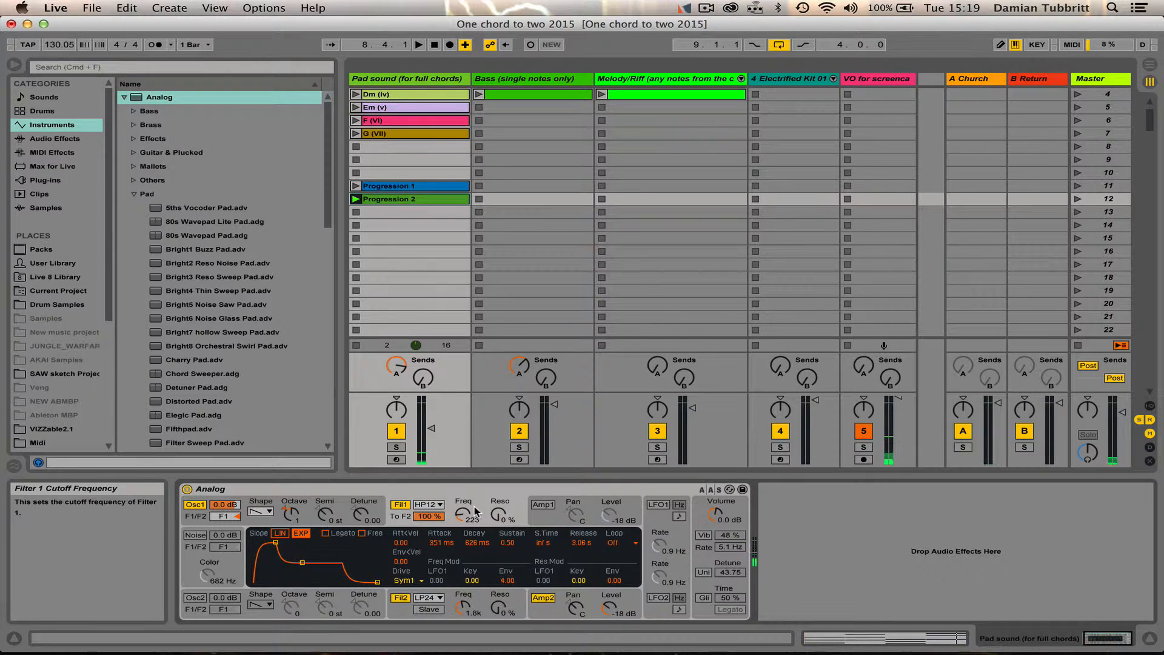
{"action": "mouse_move", "coordinate": [276, 541]}
{"action": "left_mouse_down"}
{"action": "mouse_move", "coordinate": [253, 541]}
{"action": "mouse_move", "coordinate": [280, 542]}
{"action": "left_mouse_up"}
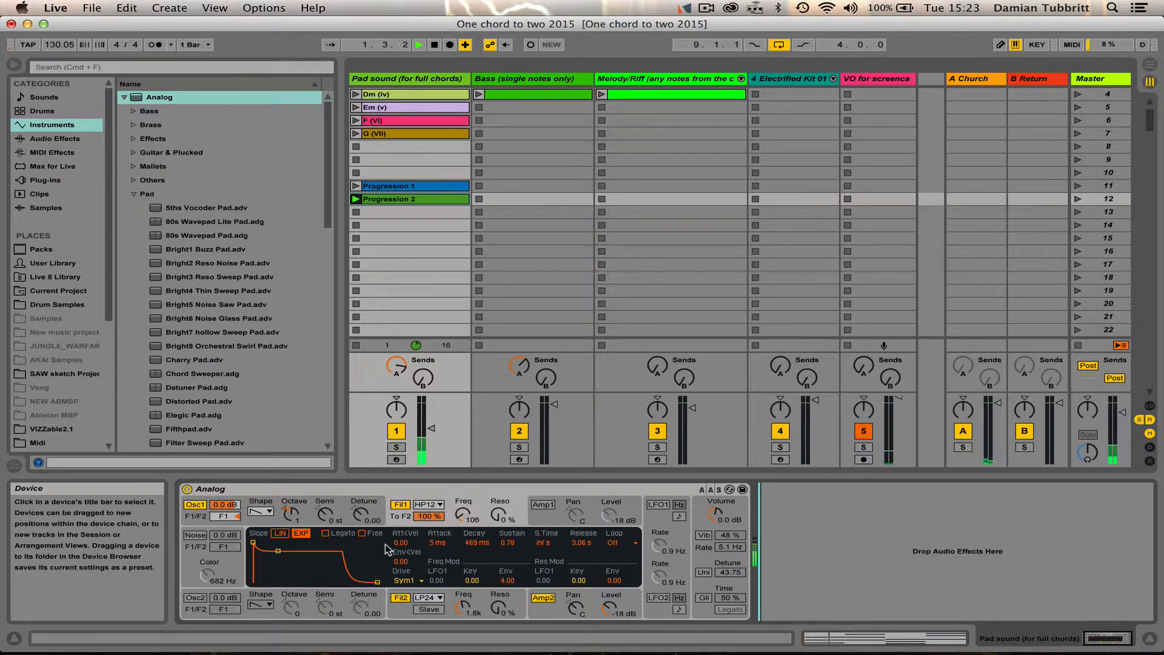
Turn on Oscillator 2 at octave 1 and detune Oscillator 1 to 0.11 and Oscillator 2 to -0.11.
{"action": "left_click", "coordinate": [197, 599]}
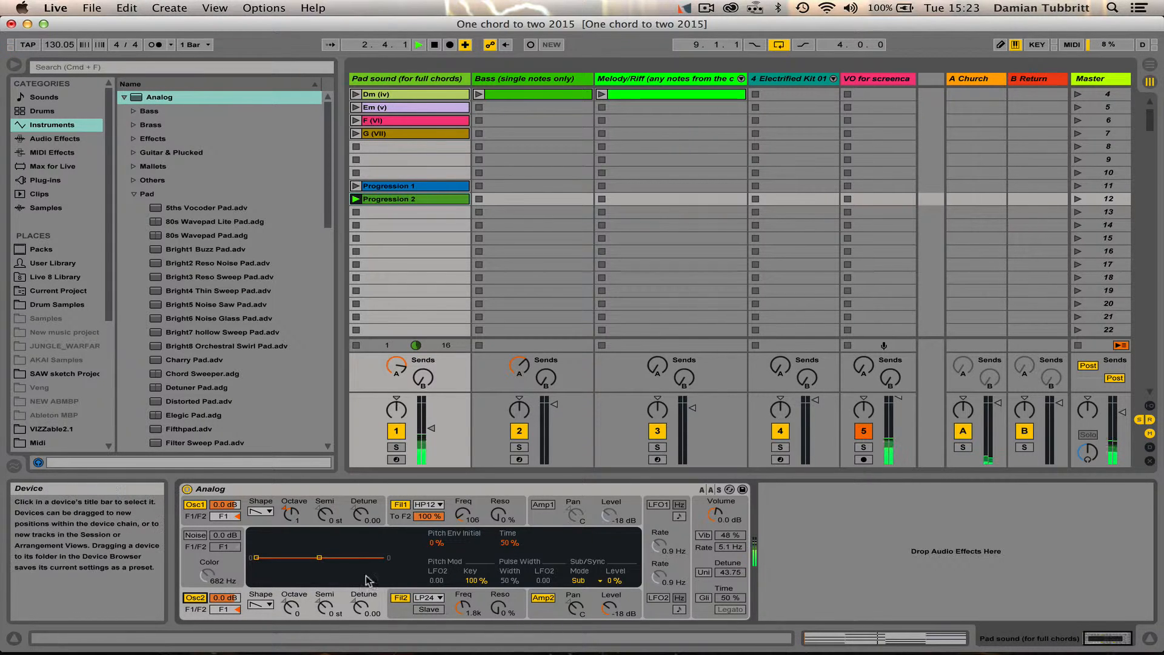
{"action": "left_click", "coordinate": [292, 609]}
{"action": "left_click", "coordinate": [359, 517]}
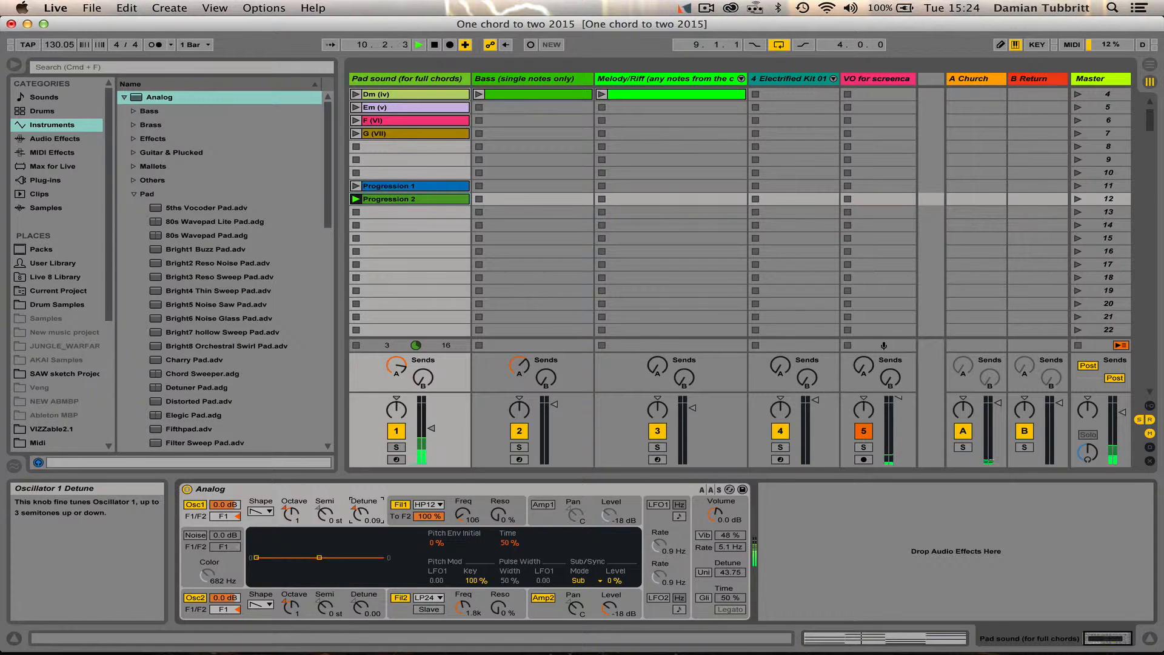
{"action": "left_click", "coordinate": [369, 613]}
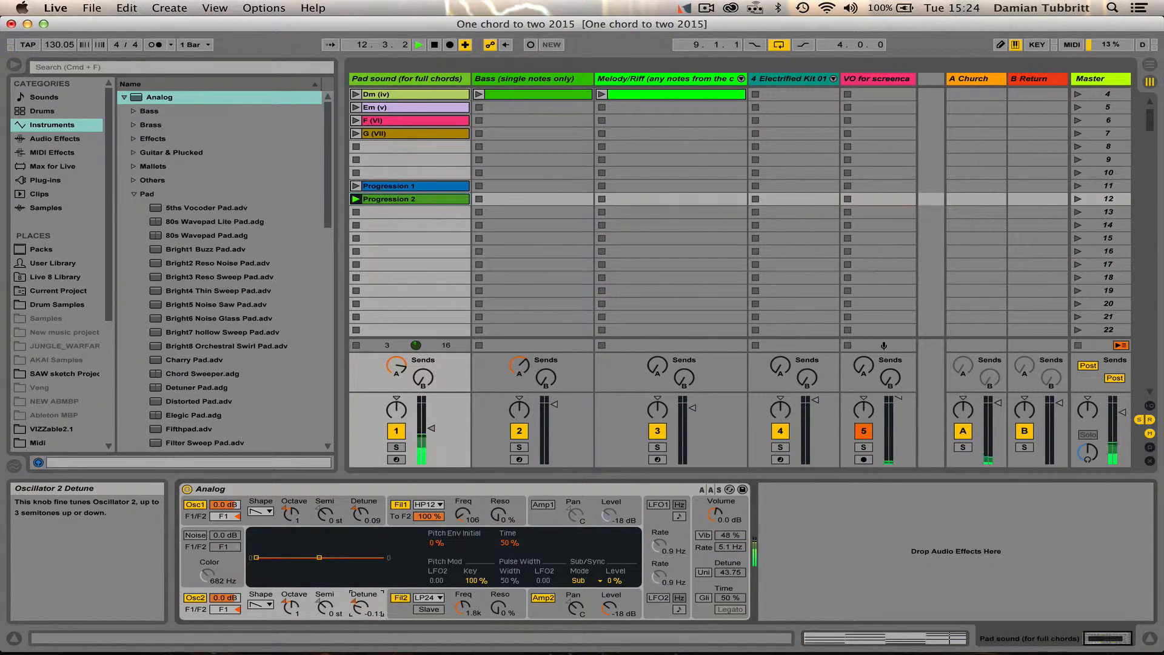
{"action": "left_click_drag", "start_coordinate": [369, 519], "coordinate": [368, 517]}
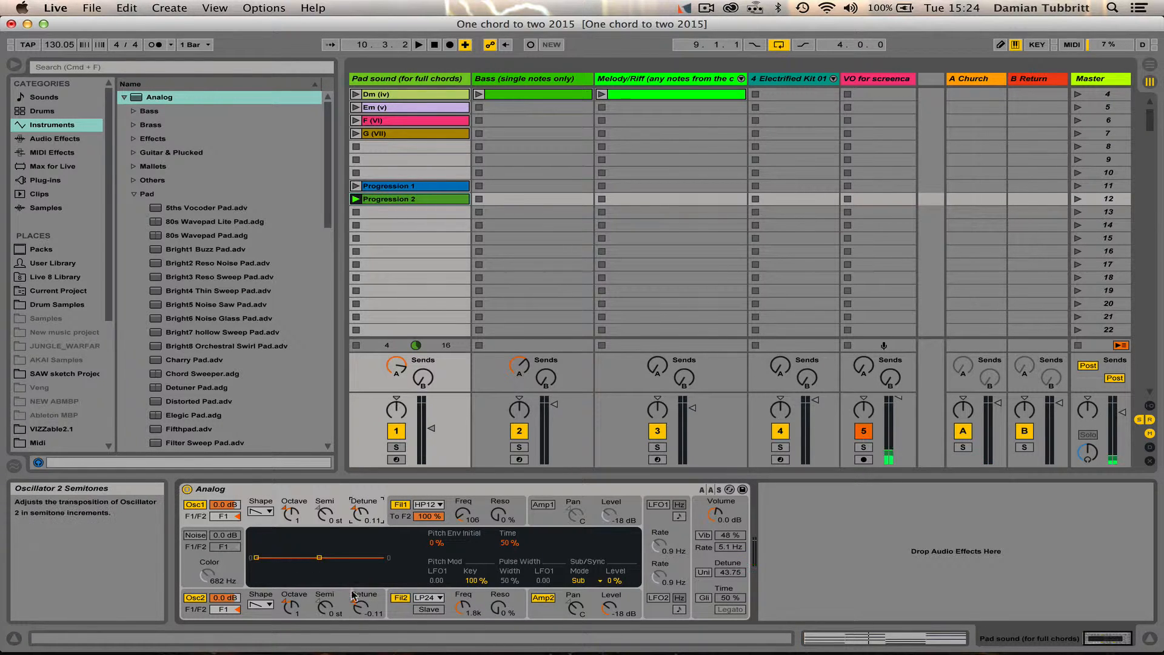
Set Filter 2's cutoff to 1.7k and turn on unison with 14.84 detune and vibrato at 33 %.
{"action": "left_click", "coordinate": [471, 607]}
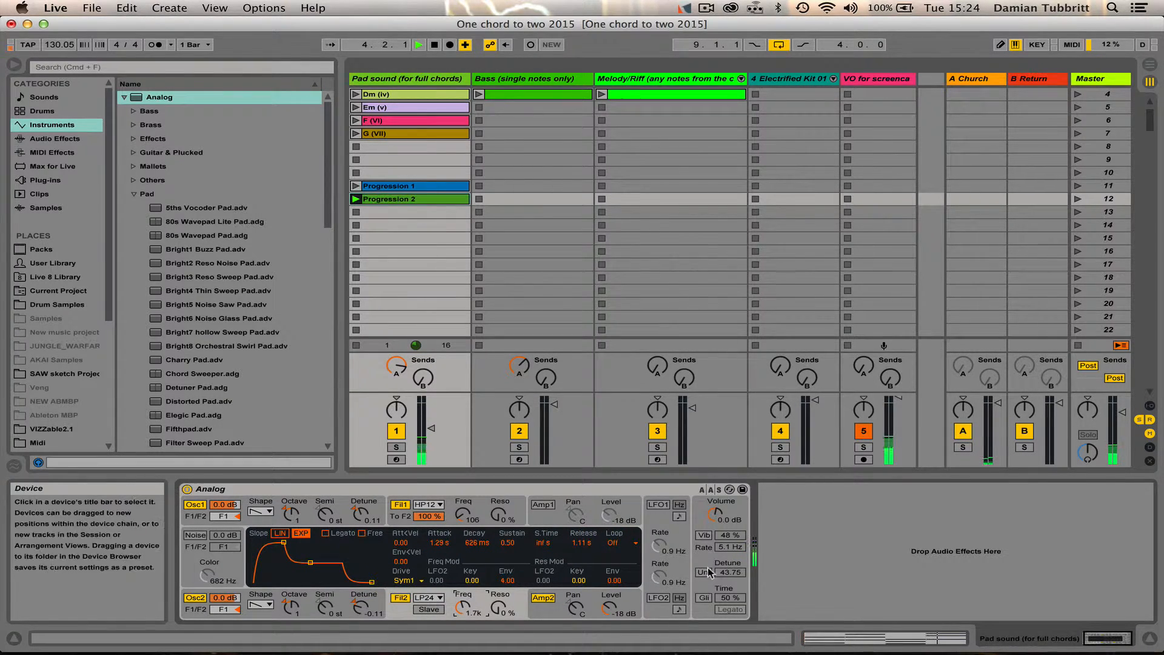
{"action": "left_click", "coordinate": [731, 573]}
{"action": "left_click_drag", "start_coordinate": [730, 576], "coordinate": [730, 609]}
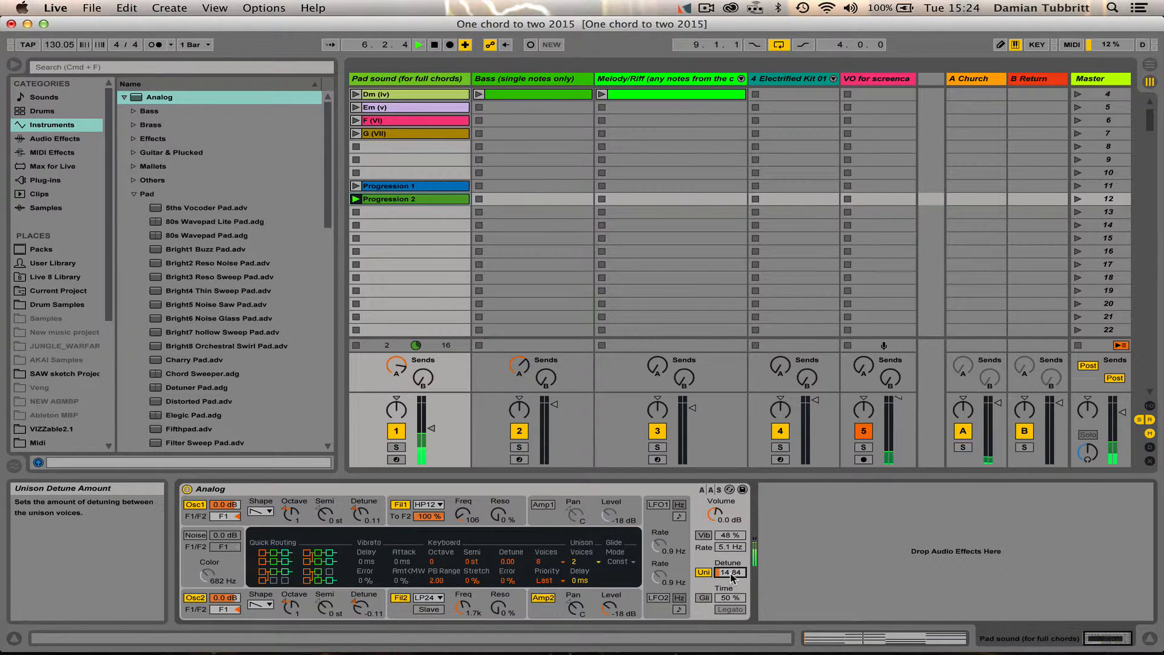
{"action": "left_click", "coordinate": [704, 534]}
{"action": "left_click_drag", "start_coordinate": [727, 540], "coordinate": [728, 552]}
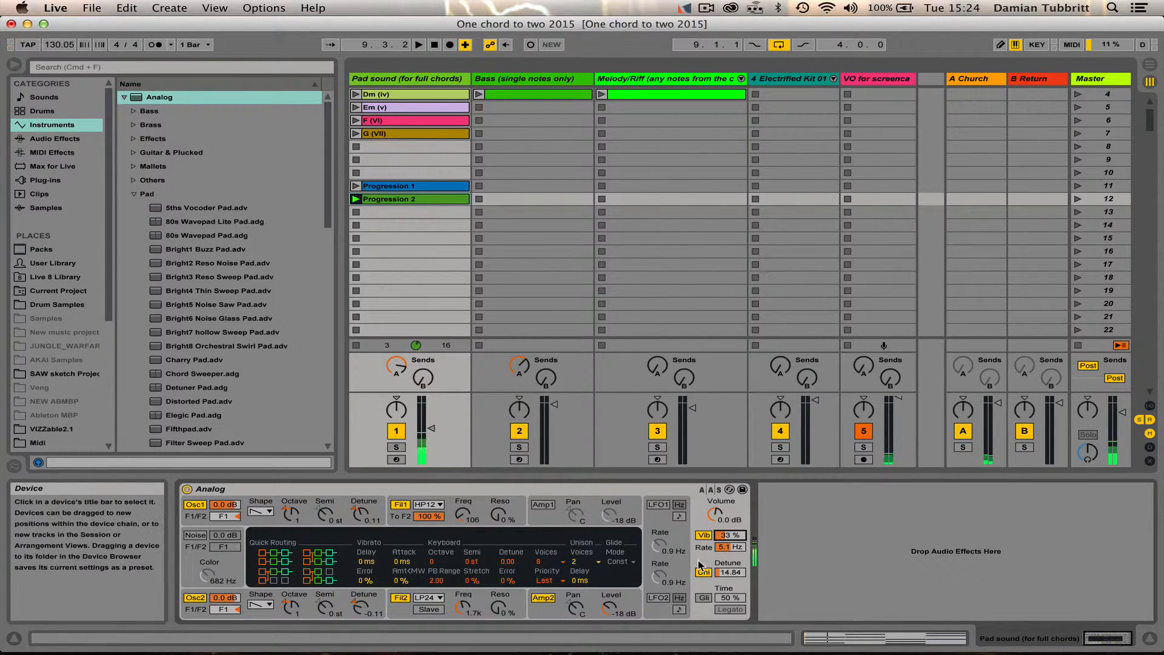
Try the shortest release on Filter 1's envelope during playback, and lengthen the release to 8.42 s.
{"action": "left_click", "coordinate": [449, 520]}
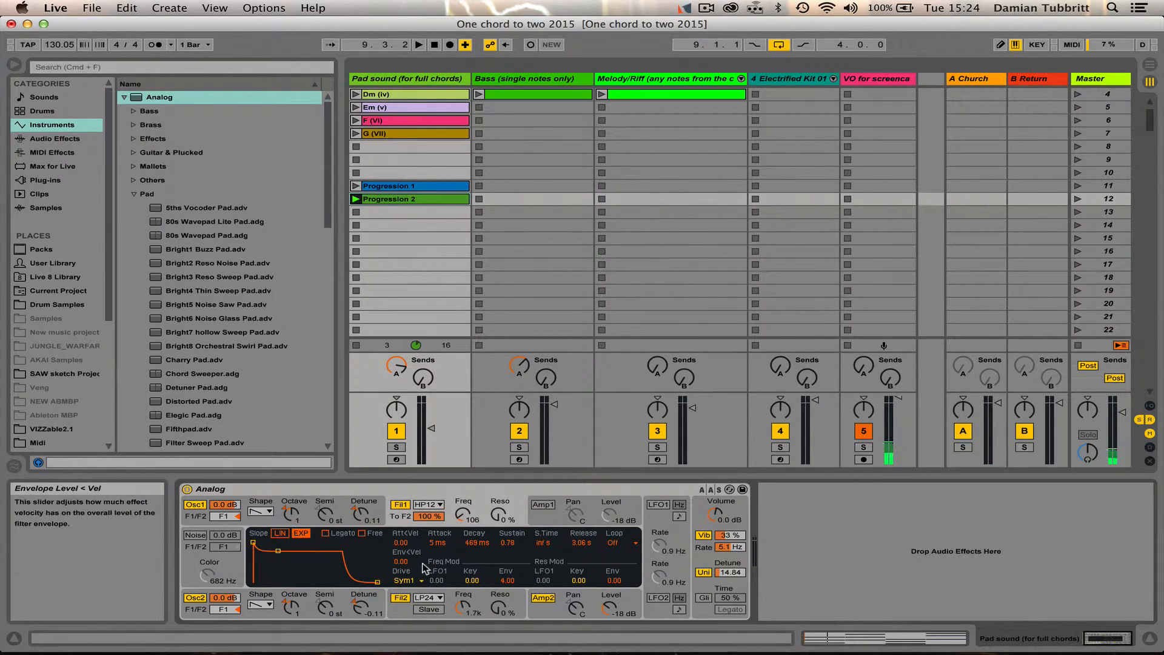
{"action": "key", "text": "space"}
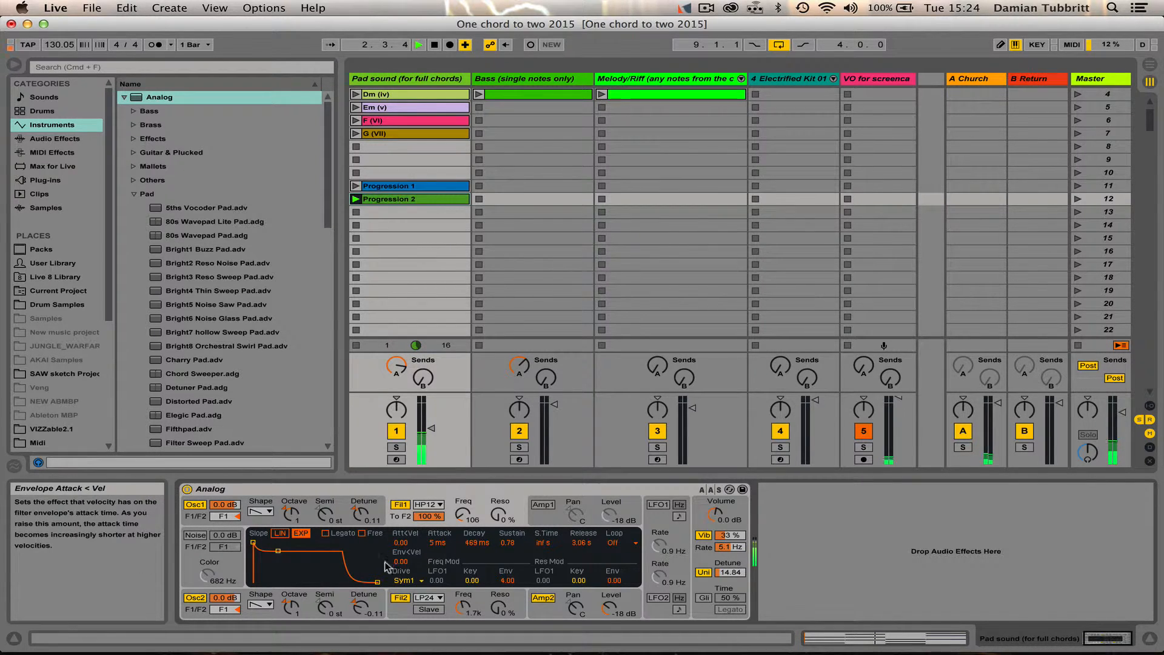
{"action": "left_click_drag", "start_coordinate": [377, 582], "coordinate": [342, 582]}
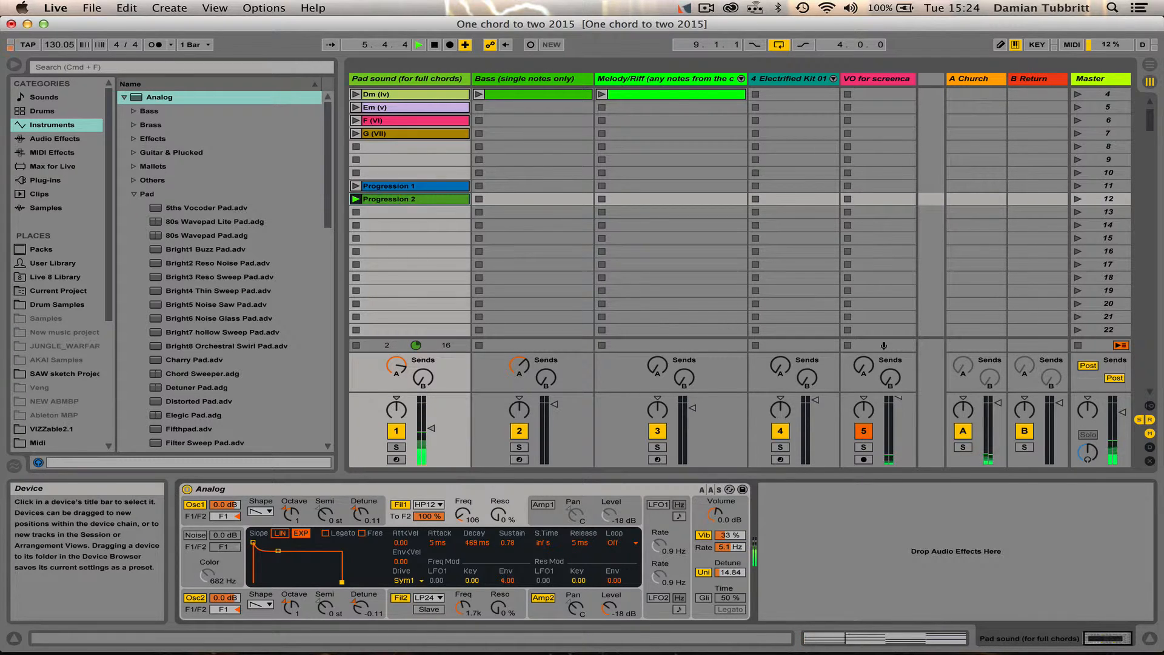
{"action": "left_click_drag", "start_coordinate": [341, 582], "coordinate": [384, 584]}
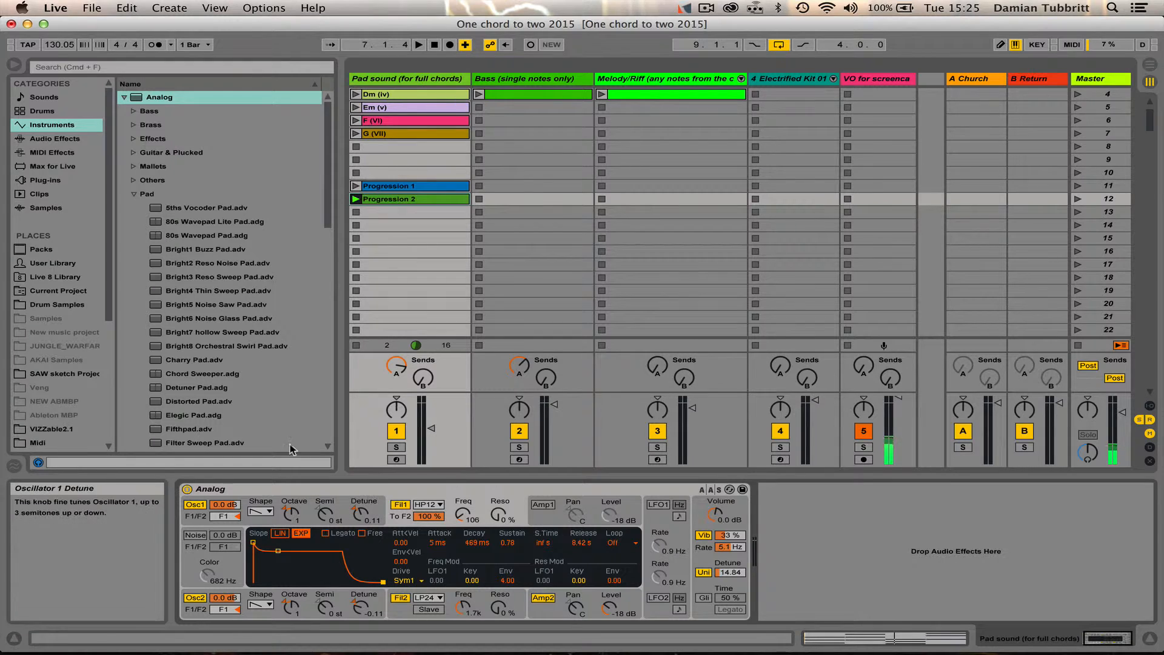
Add Live's default Chorus audio effect after Analog on the pad track and play the progression through it.
{"action": "left_click", "coordinate": [134, 194]}
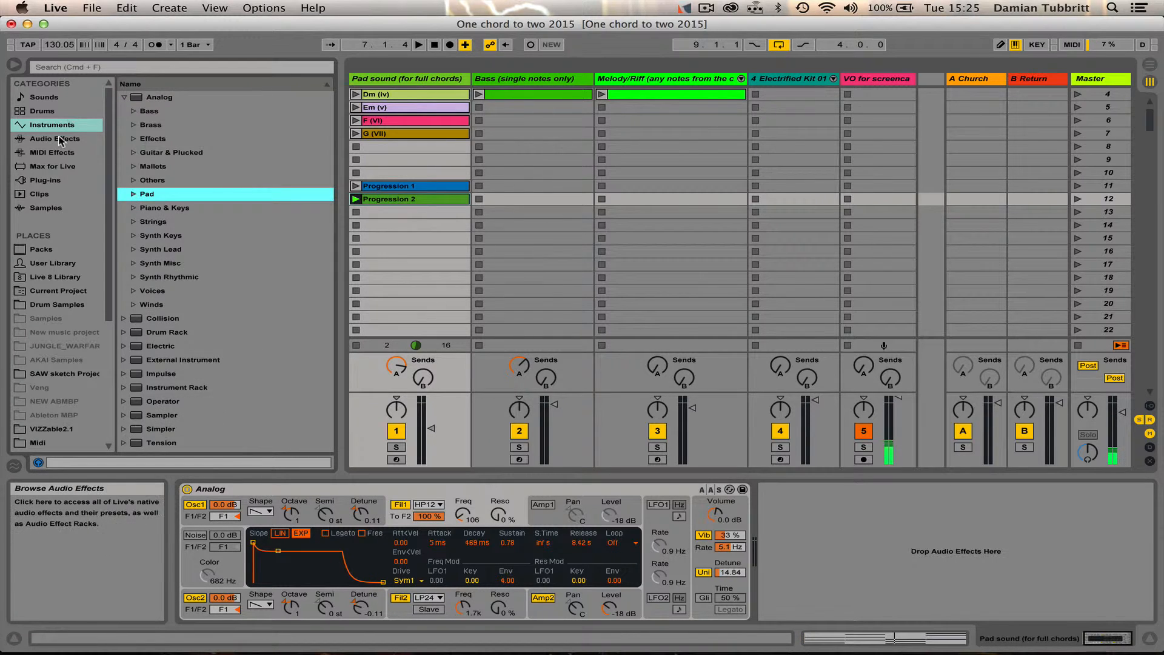
{"action": "left_click", "coordinate": [59, 139]}
{"action": "left_click_drag", "start_coordinate": [175, 249], "coordinate": [788, 545]}
{"action": "key", "text": "space"}
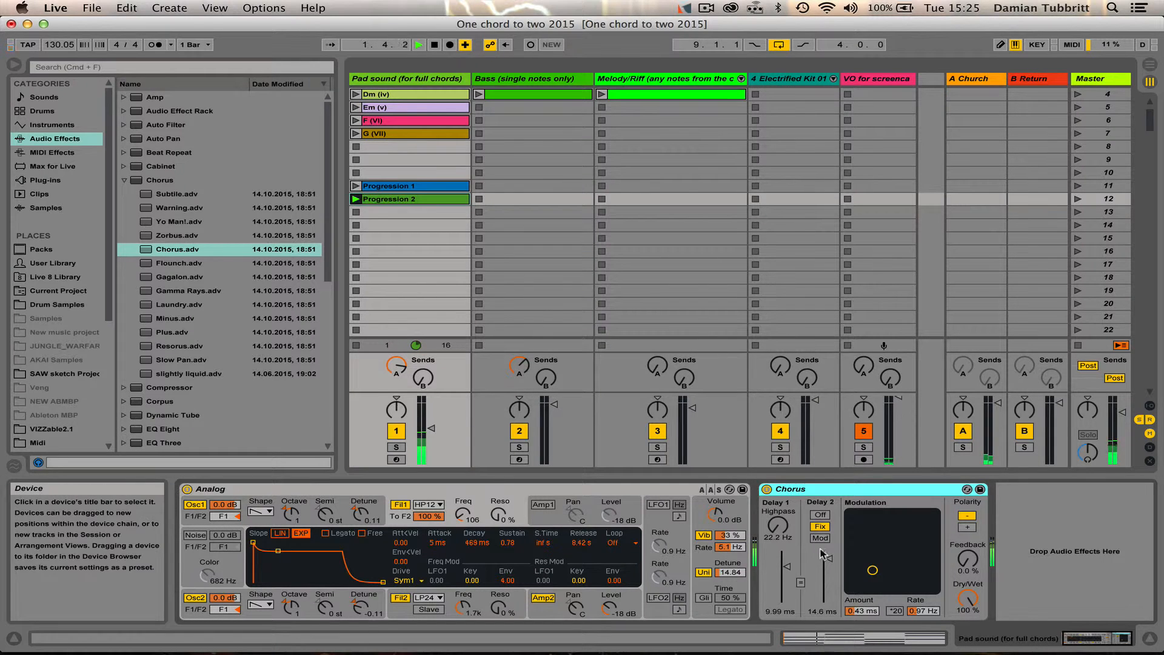
Add the TAL-Chorus-LX plug-in after Live's Chorus, bypass Live's Chorus and enable chorus II alongside chorus I.
{"action": "left_click", "coordinate": [46, 180]}
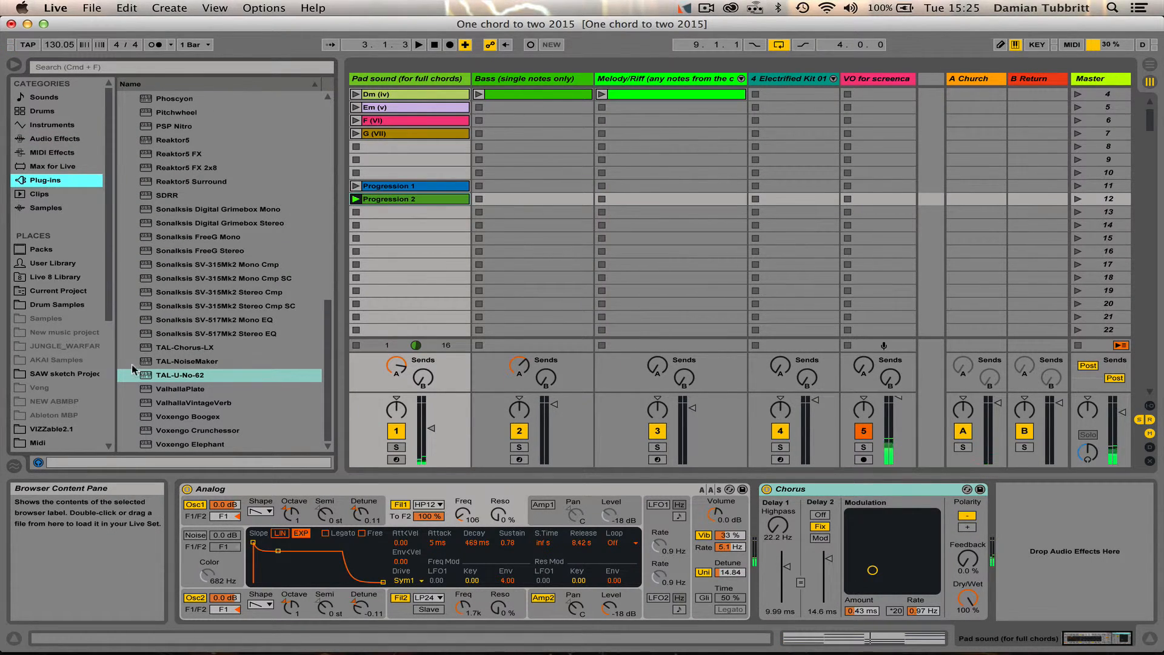
{"action": "left_click_drag", "start_coordinate": [164, 348], "coordinate": [1104, 552]}
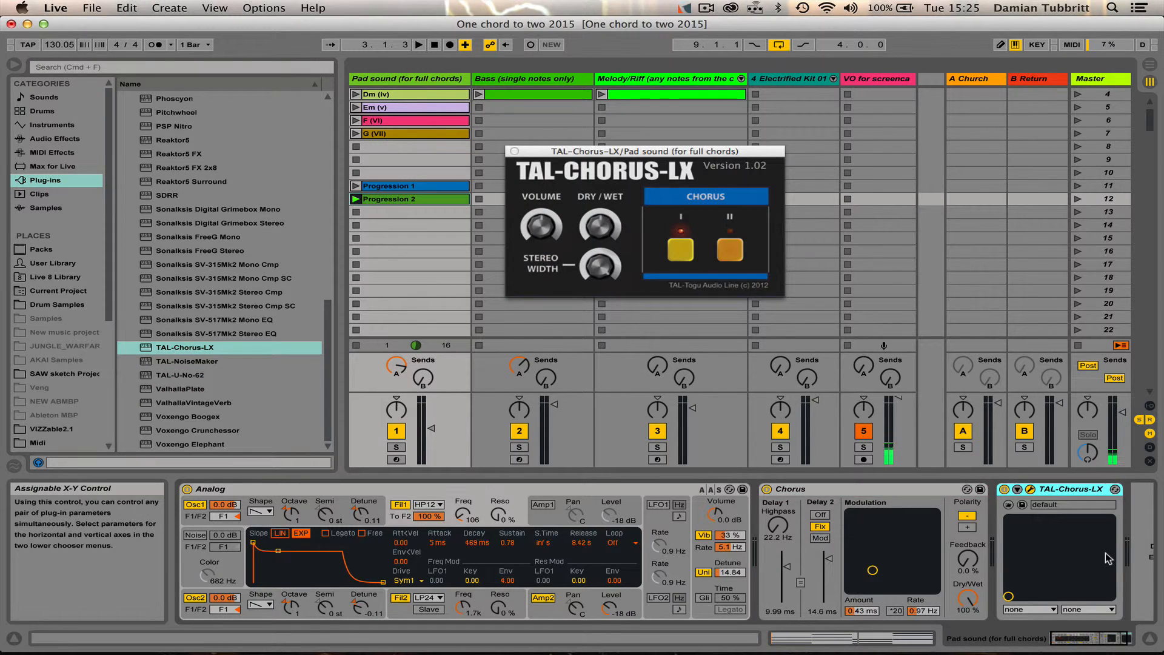
{"action": "left_click", "coordinate": [767, 489]}
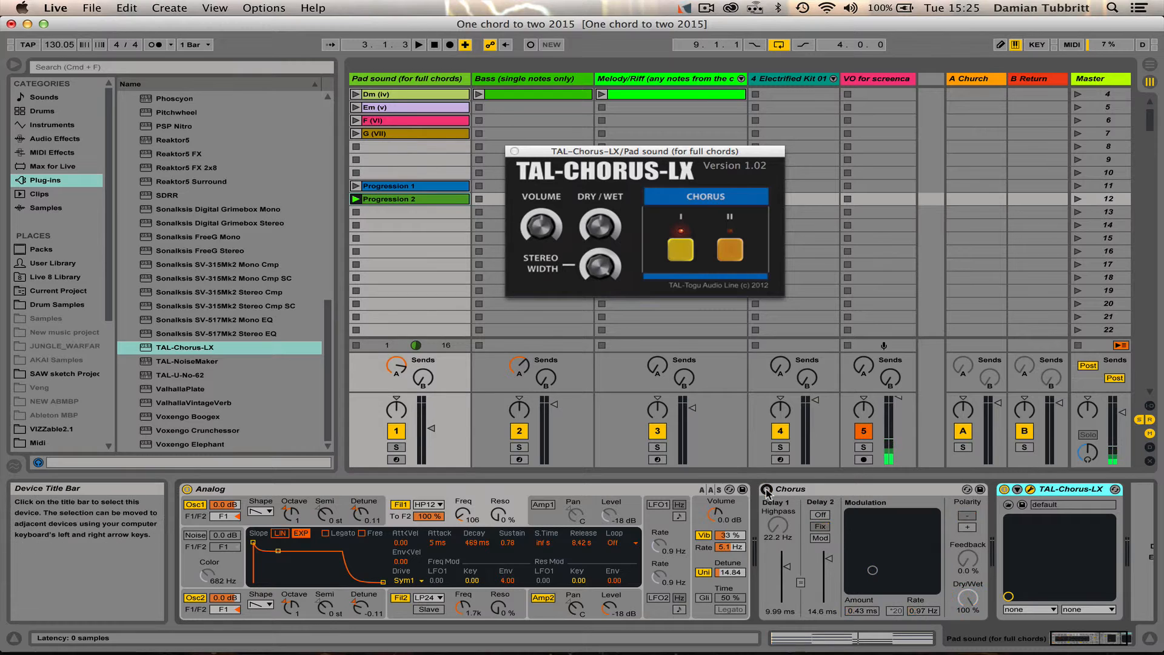
{"action": "left_click", "coordinate": [730, 249]}
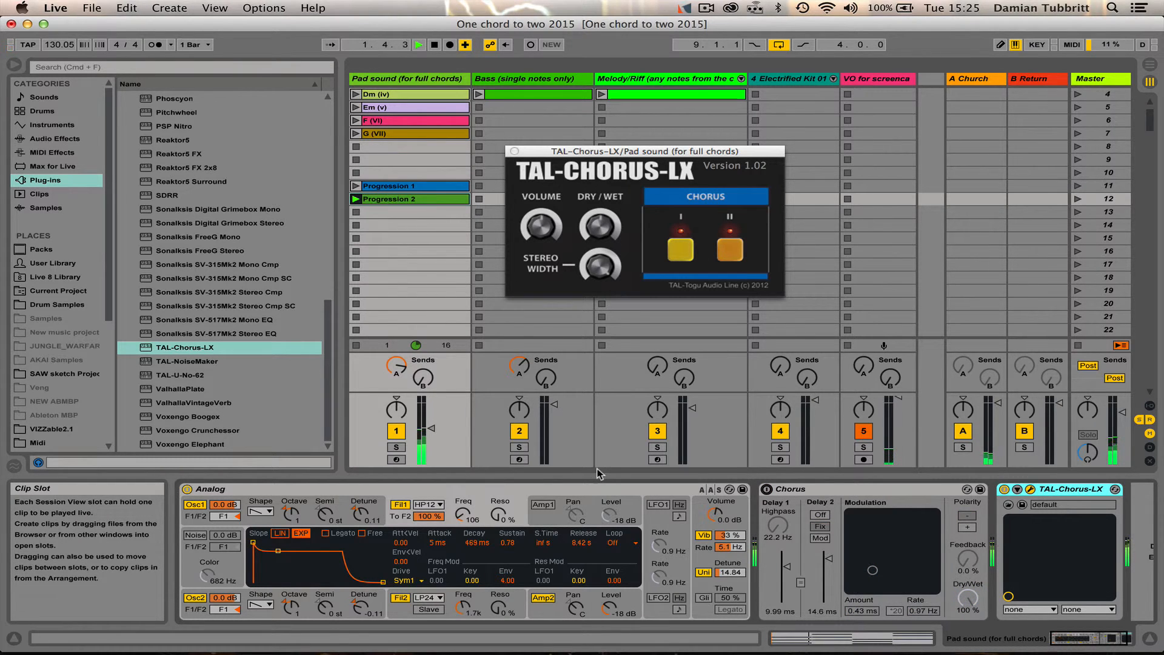
Turn off Analog's vibrato and unison, and raise the pad track's volume to -18.5 dB.
{"action": "left_click", "coordinate": [703, 536]}
{"action": "left_click", "coordinate": [704, 573]}
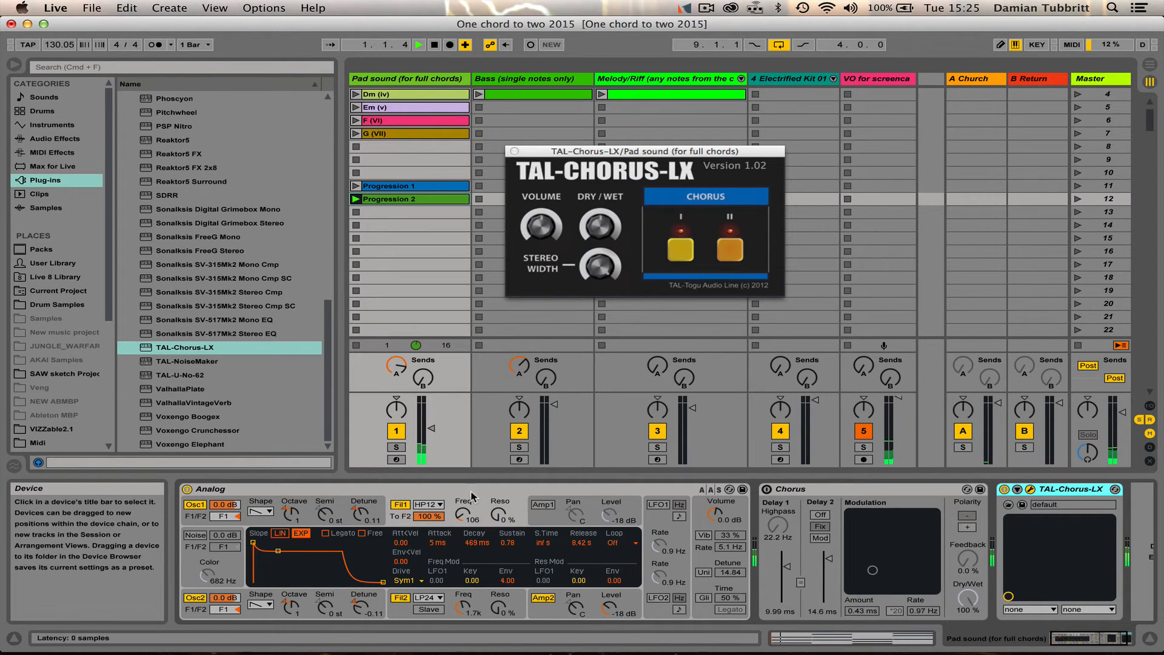
{"action": "left_click_drag", "start_coordinate": [431, 428], "coordinate": [431, 424]}
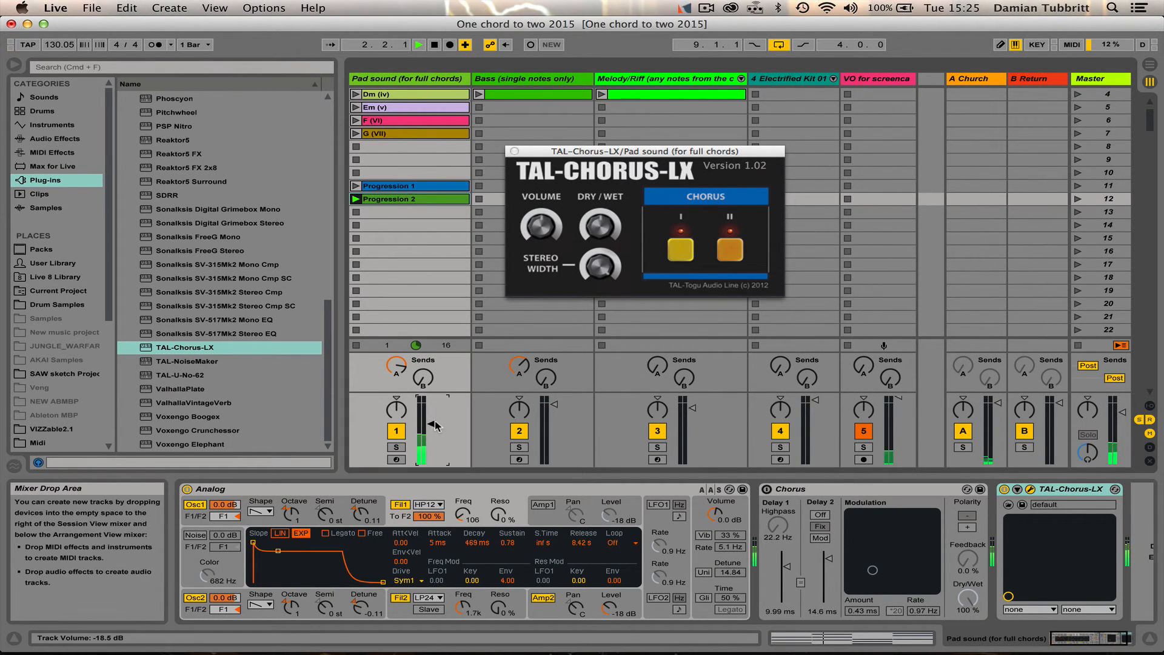